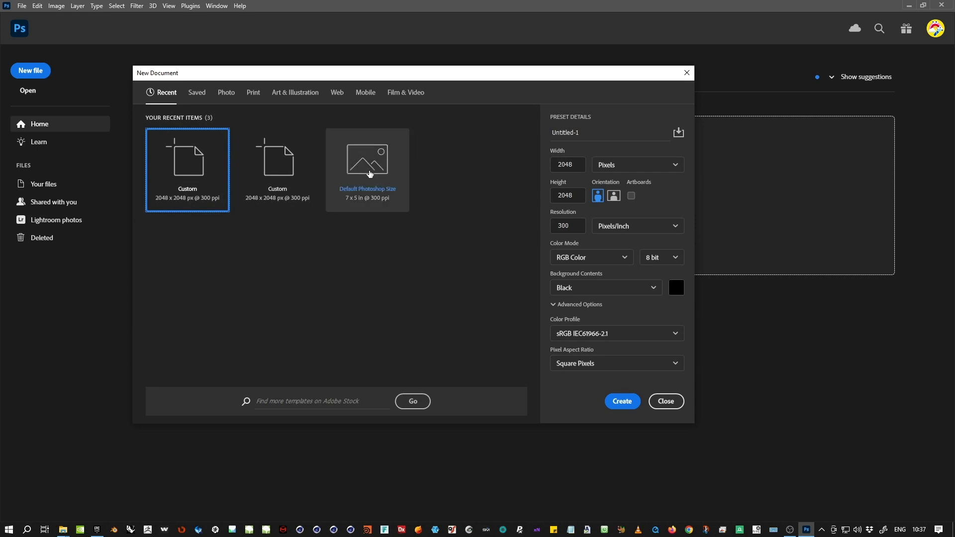
# Create a 2048 x 2048 pixel document from the Default Photoshop Size preset with a black background
pyautogui.click(367, 164)
pyautogui.click(633, 166)
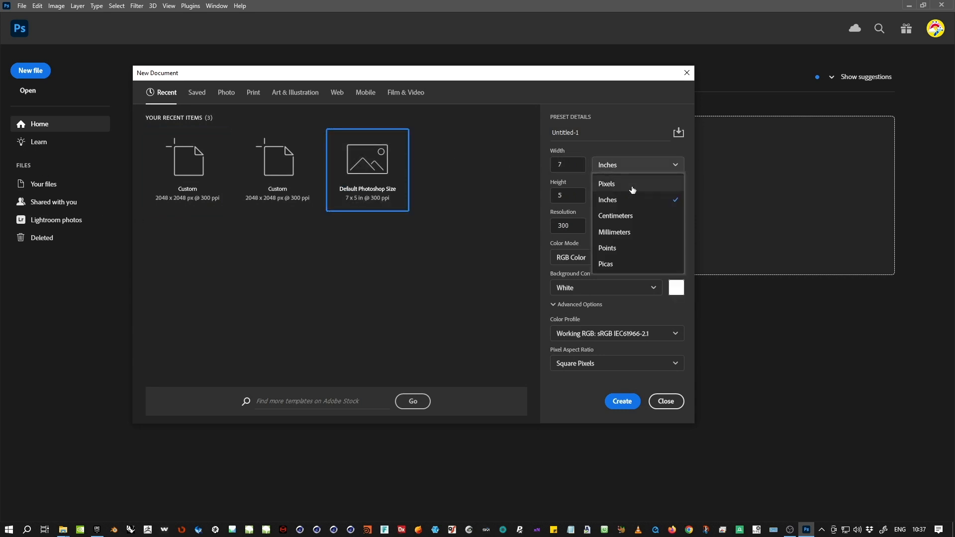
pyautogui.click(609, 183)
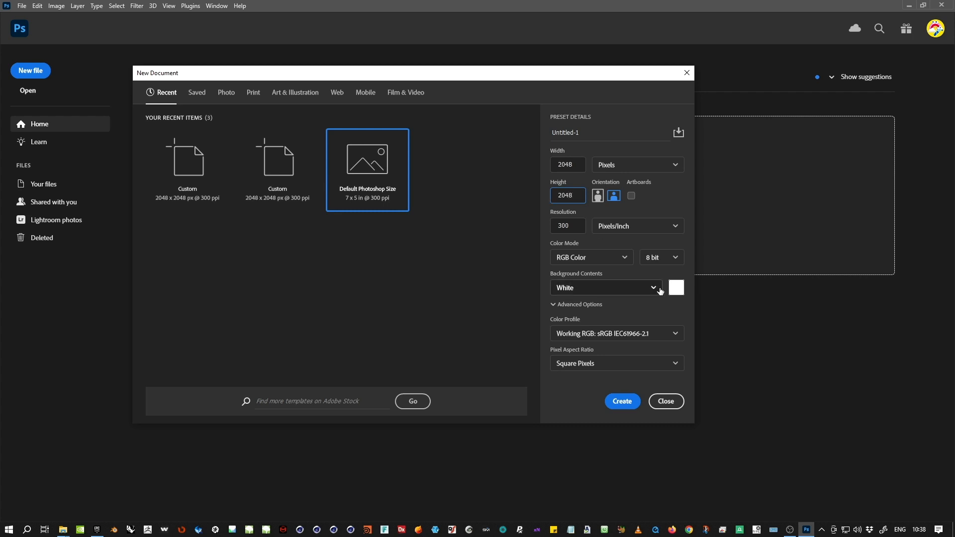
pyautogui.click(617, 287)
pyautogui.click(635, 322)
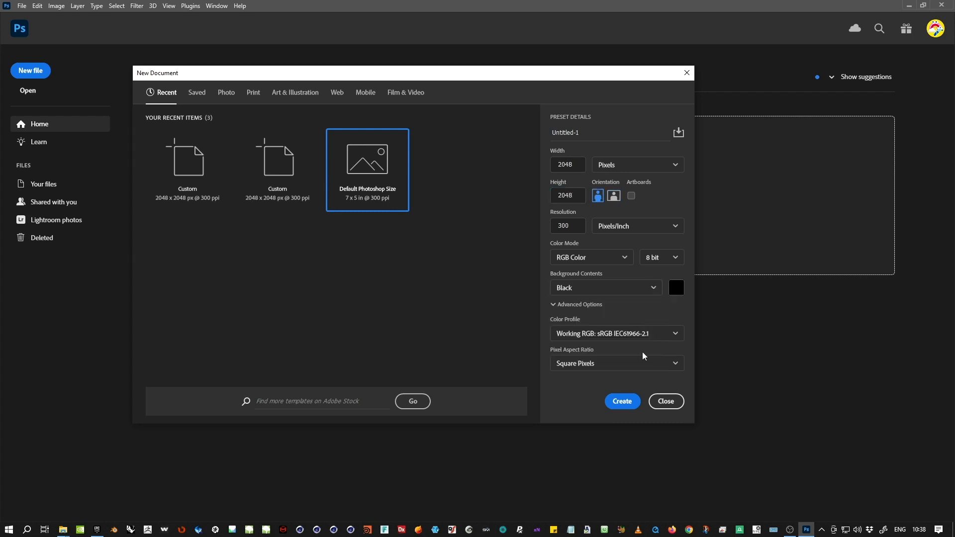
pyautogui.click(628, 402)
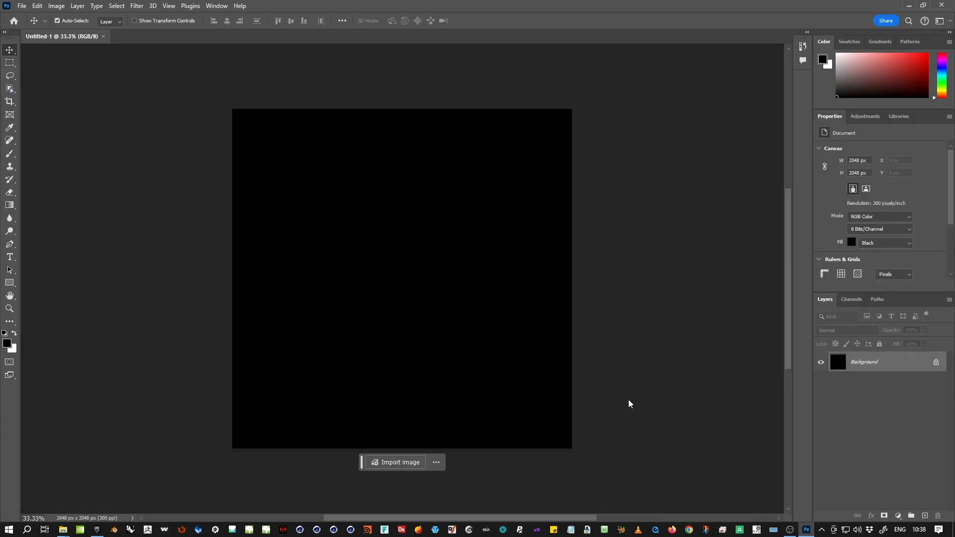
# Outline a closed selection with the Polygonal Lasso, with straight top and sides and a jagged zigzag lower edge of four peaks
pyautogui.rightClick(10, 75)
pyautogui.click(35, 84)
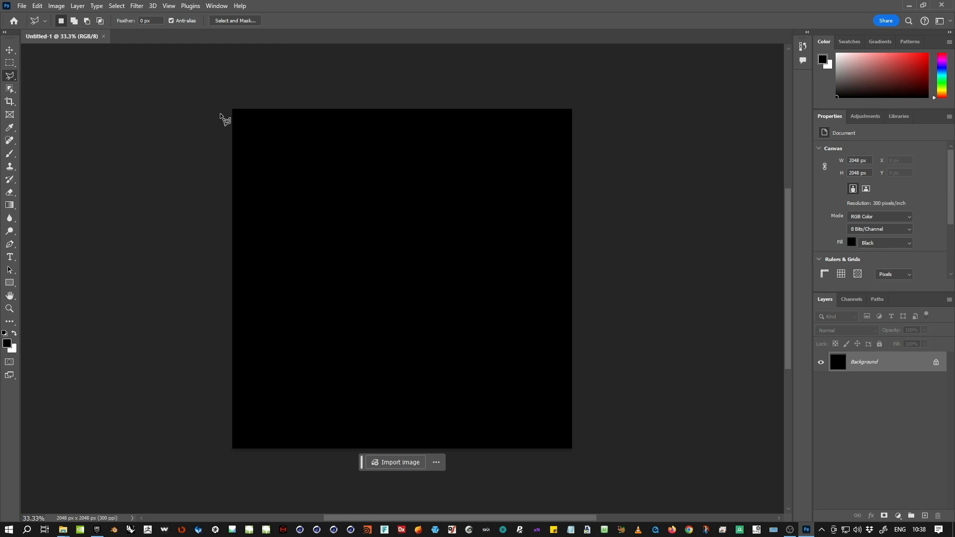
pyautogui.click(252, 422)
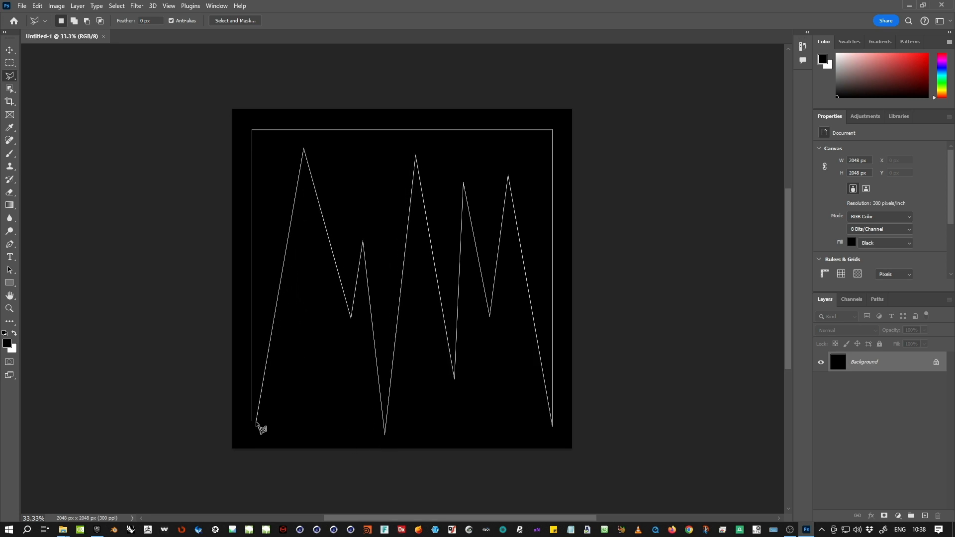
pyautogui.click(252, 423)
# Fill the zigzag selection with white
pyautogui.click(37, 6)
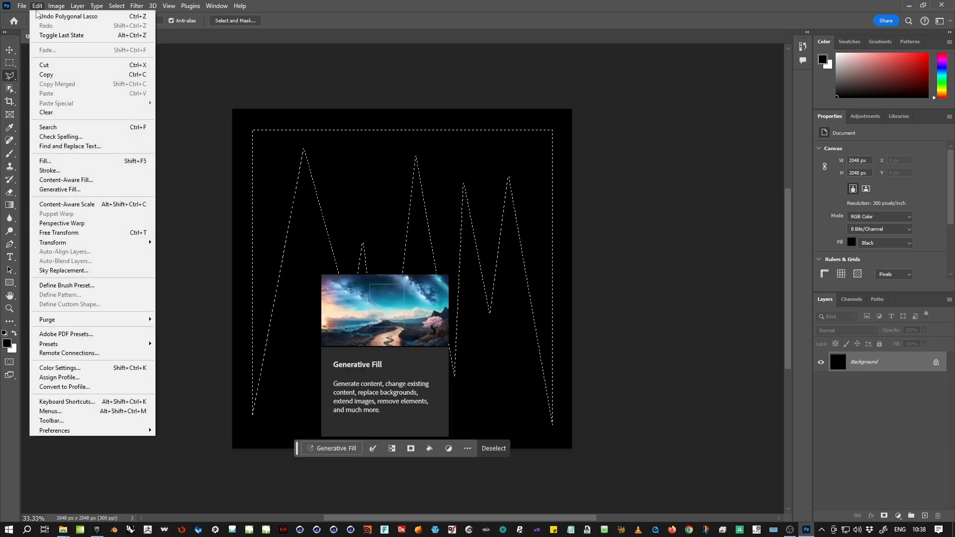
pyautogui.click(67, 162)
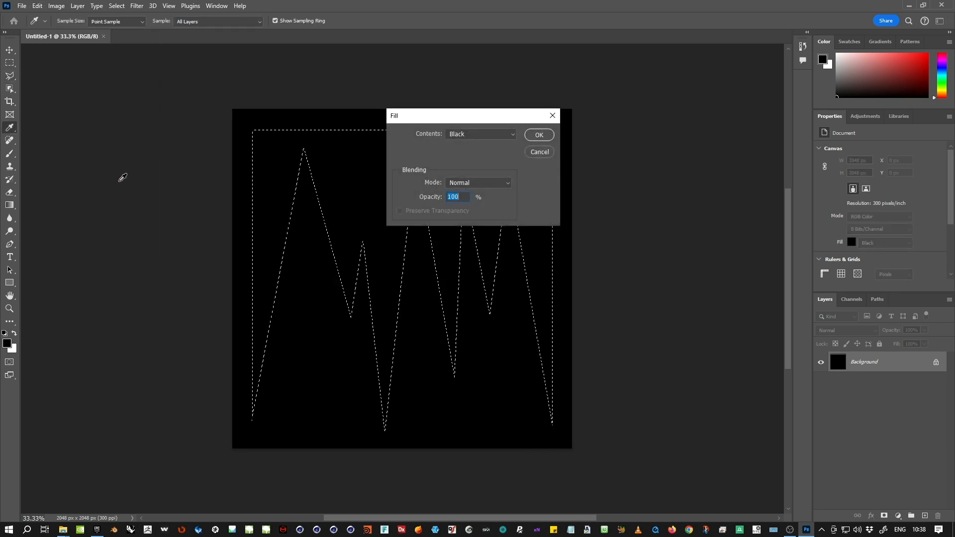
pyautogui.click(491, 134)
pyautogui.click(456, 214)
pyautogui.click(538, 135)
# Save the image as zigzag.png in the tex folder, using the smallest file size option
pyautogui.click(22, 6)
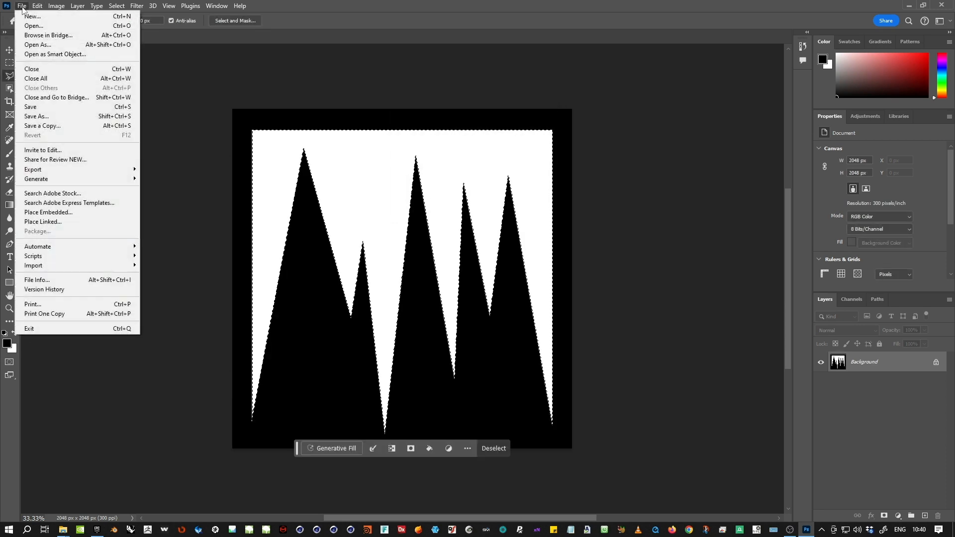
pyautogui.click(40, 117)
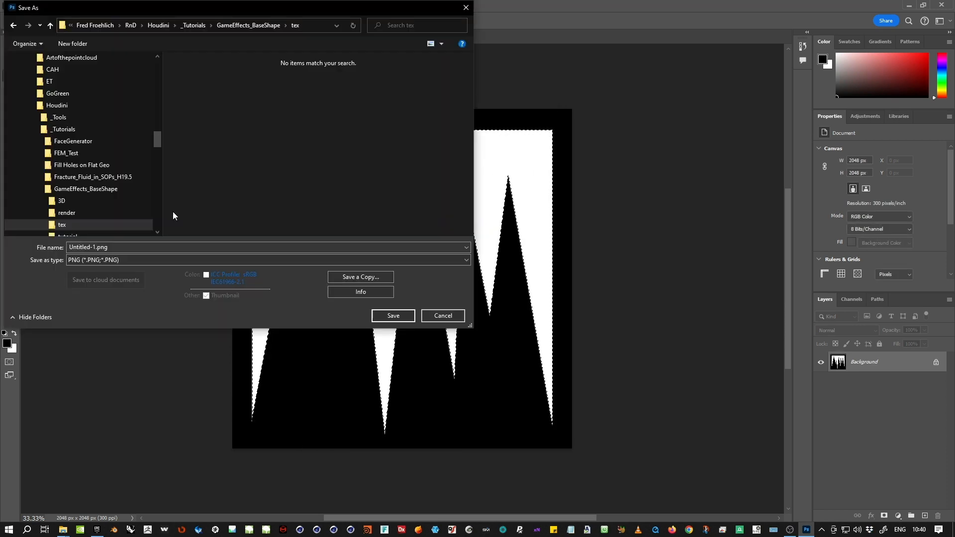
pyautogui.press('BackSpace')
pyautogui.write('zig')
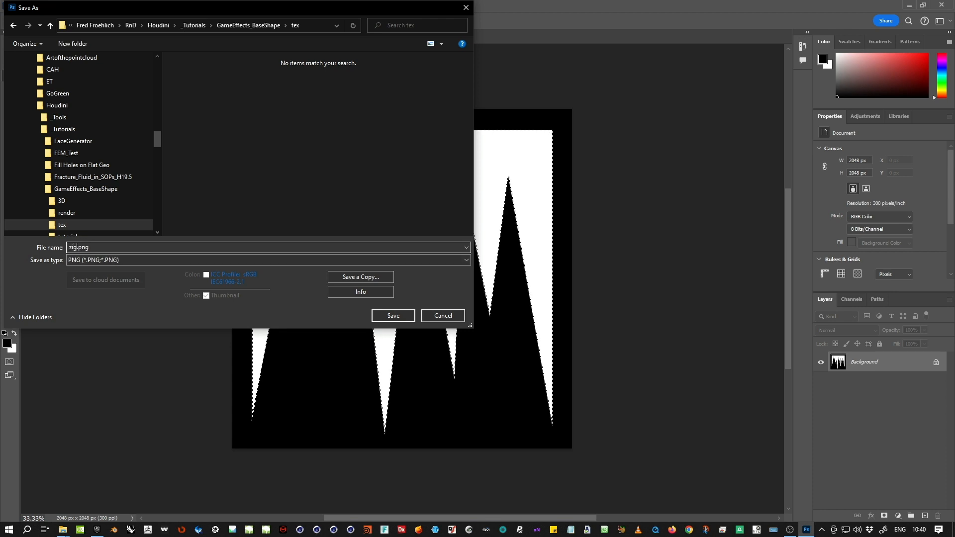
pyautogui.write('zag')
pyautogui.click(394, 315)
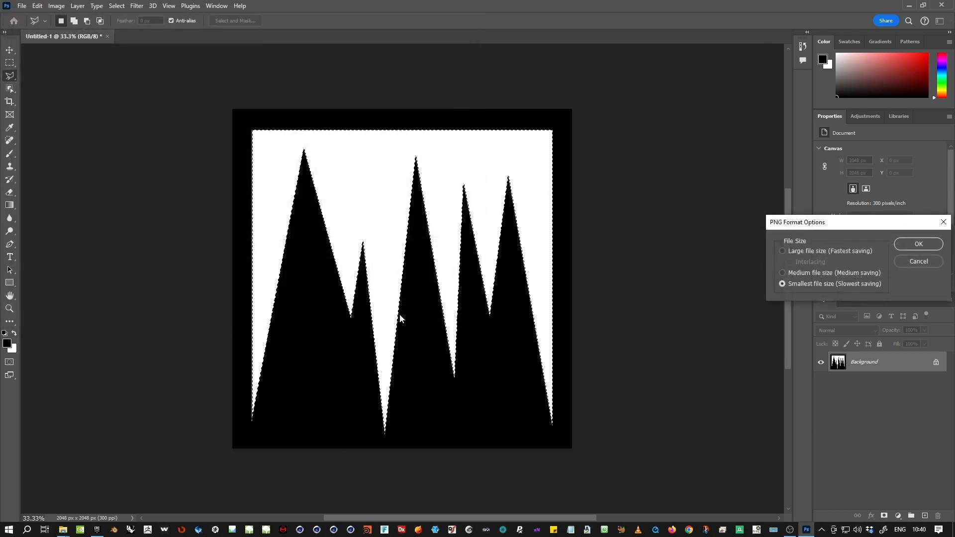
pyautogui.click(918, 243)
# Deselect the zigzag shape and rotate the whole image 90° counter-clockwise
pyautogui.click(116, 6)
pyautogui.click(125, 27)
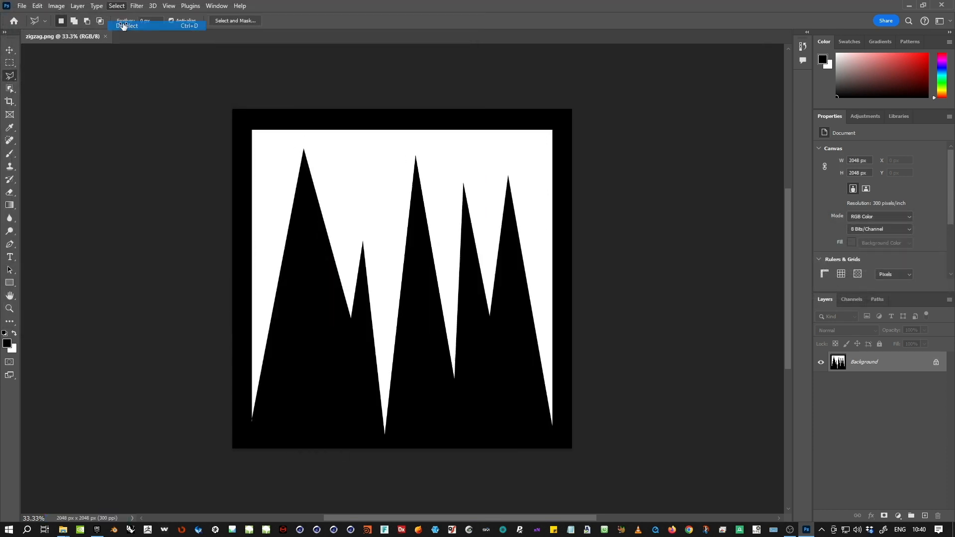
pyautogui.click(56, 6)
pyautogui.moveTo(85, 99)
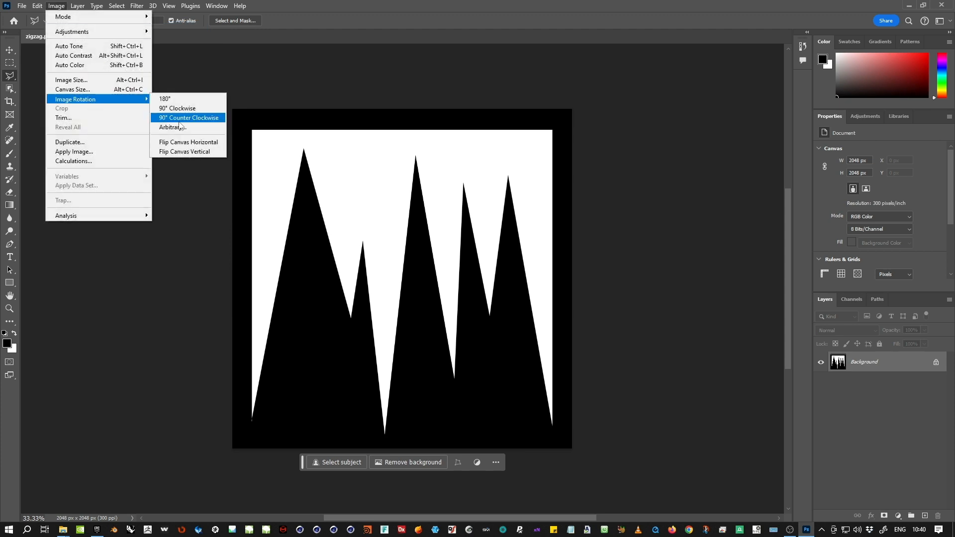
pyautogui.click(182, 118)
# Save the rotated image as zigzag_rot.png in the tex folder, accepting the PNG format options
pyautogui.click(22, 6)
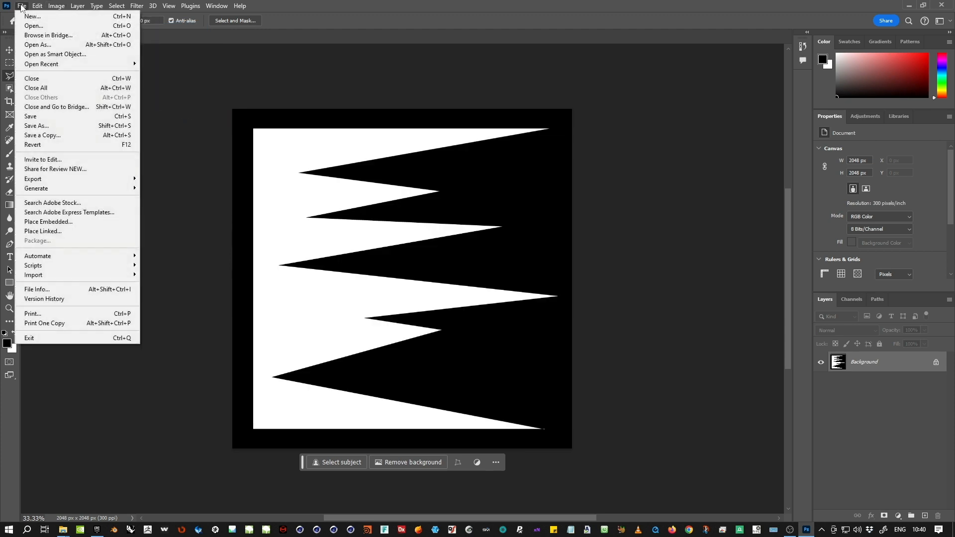
pyautogui.click(52, 126)
pyautogui.click(86, 246)
pyautogui.write('_')
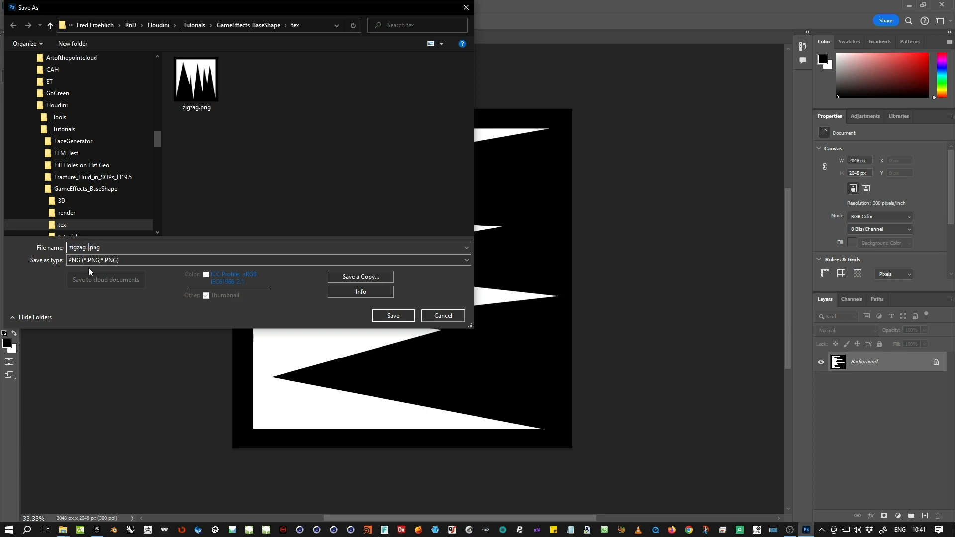
pyautogui.write('rot')
pyautogui.click(391, 319)
pyautogui.click(912, 243)
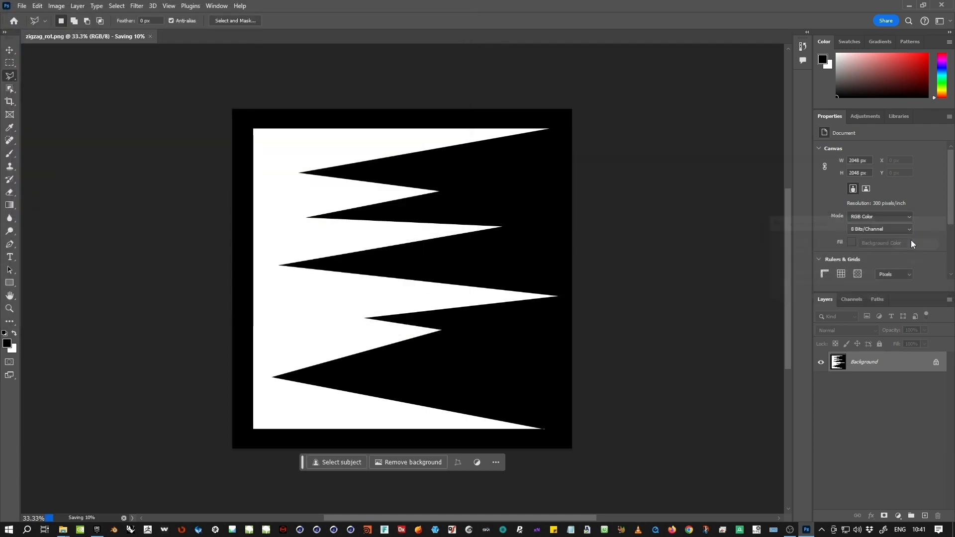
# Switch to the Epic Games Launcher, launch Unreal Engine 5.3.1 and create a blank Games project named BaseShapeDemo
pyautogui.click(97, 530)
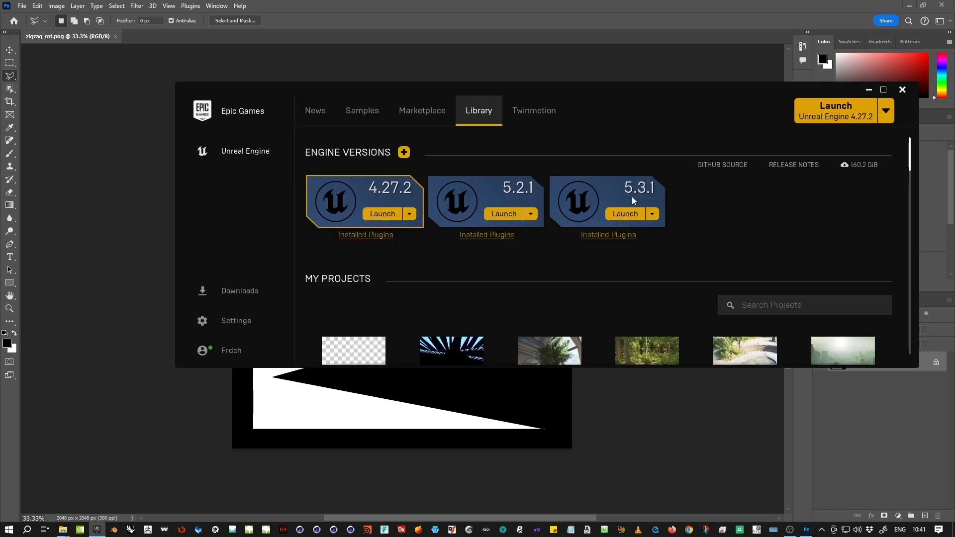
pyautogui.click(625, 214)
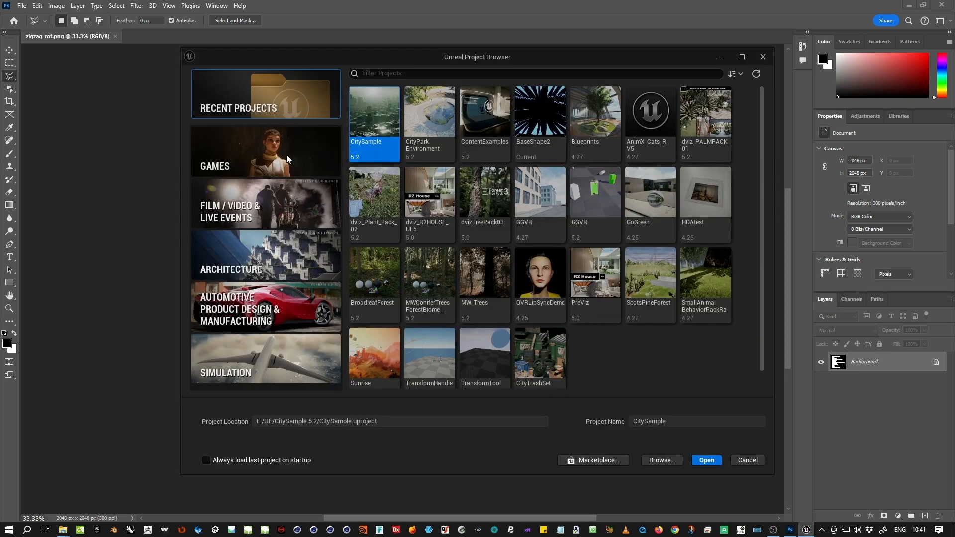
pyautogui.click(291, 155)
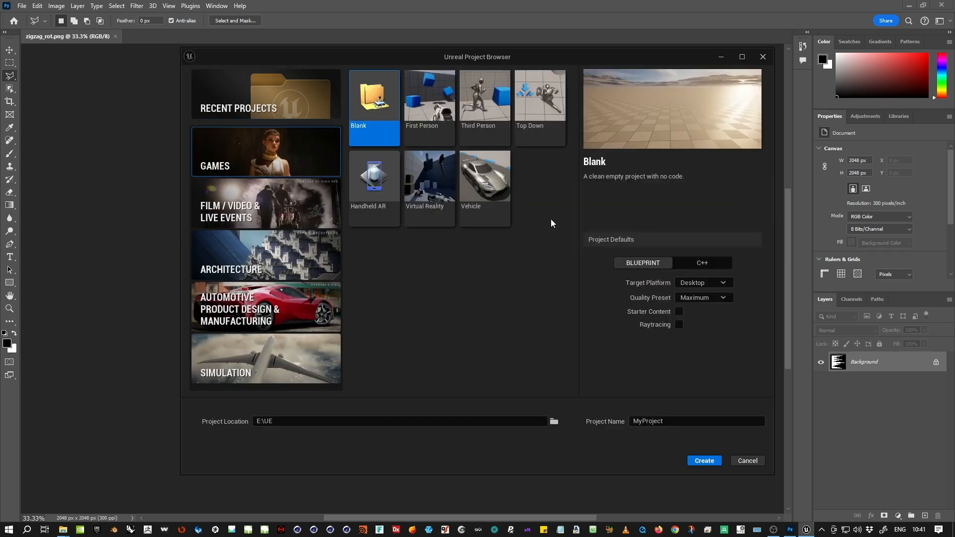
pyautogui.click(633, 421)
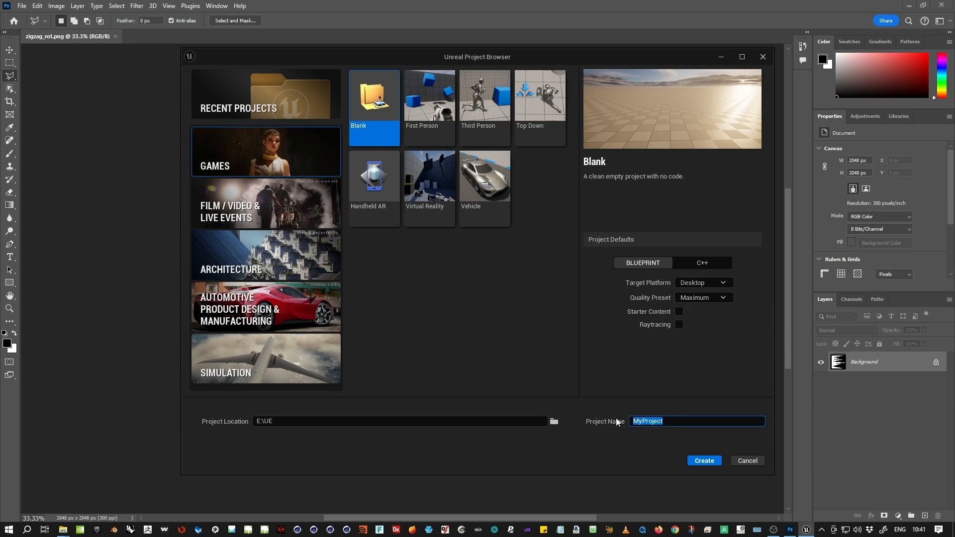
pyautogui.write('BaseShapeDemo')
pyautogui.click(703, 461)
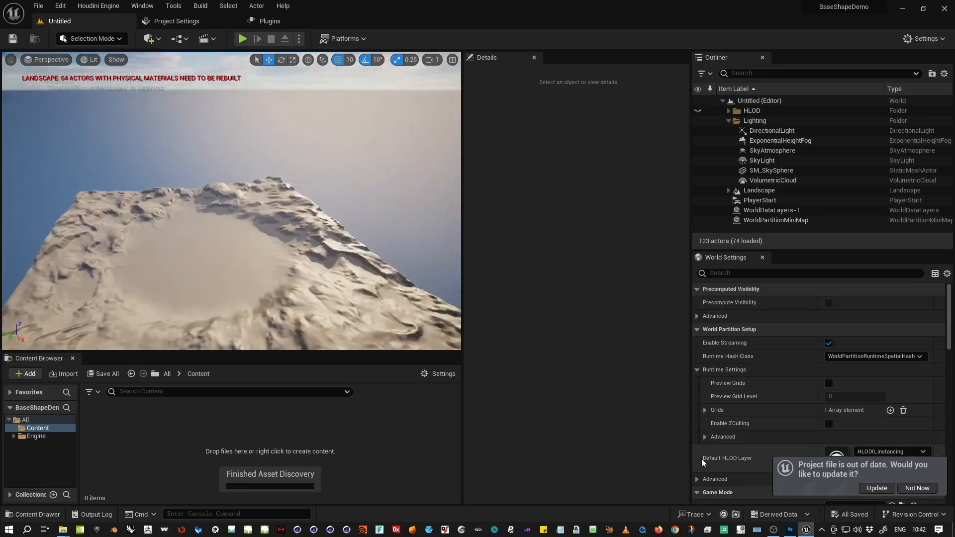
# Add a new level asset with its default name to the Content folder, then open it and save it
pyautogui.click(28, 374)
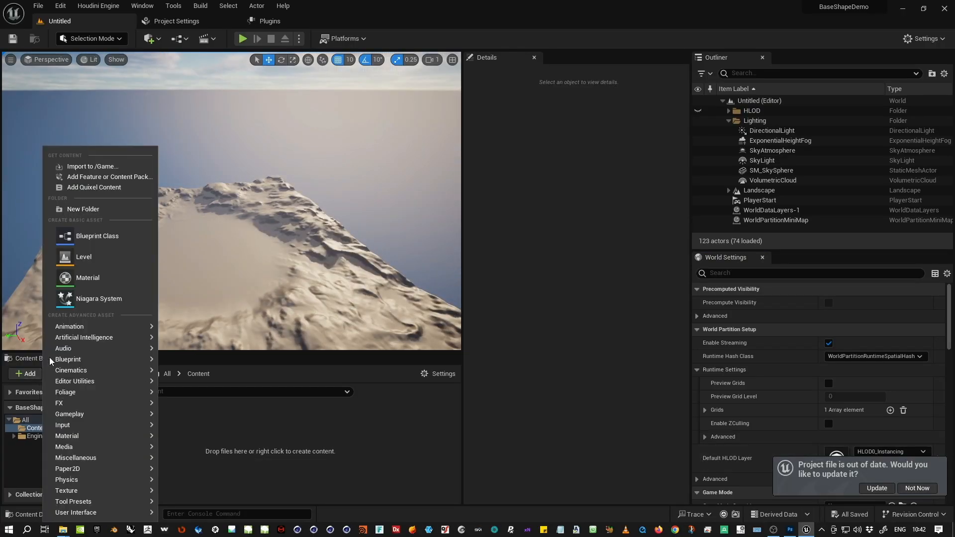
pyautogui.click(83, 256)
pyautogui.press('Return')
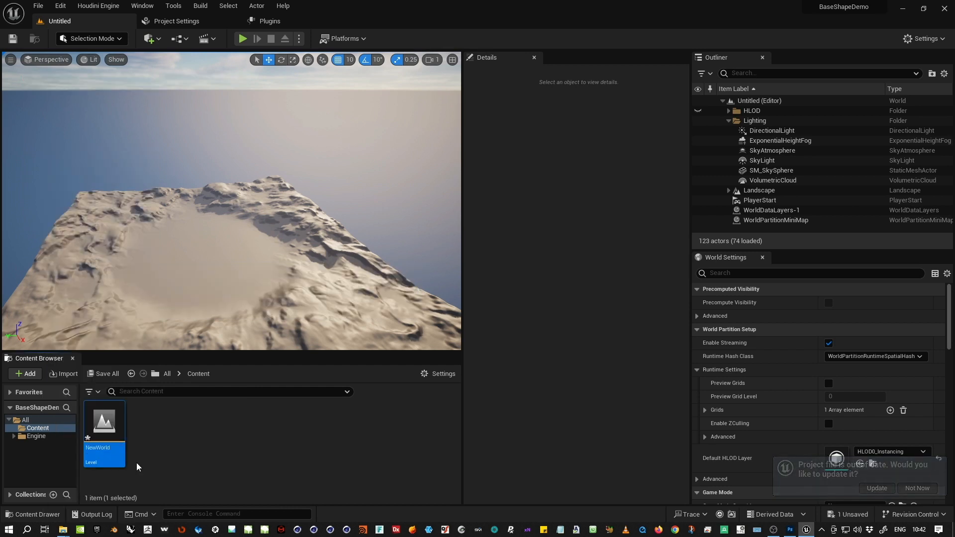
pyautogui.doubleClick(104, 419)
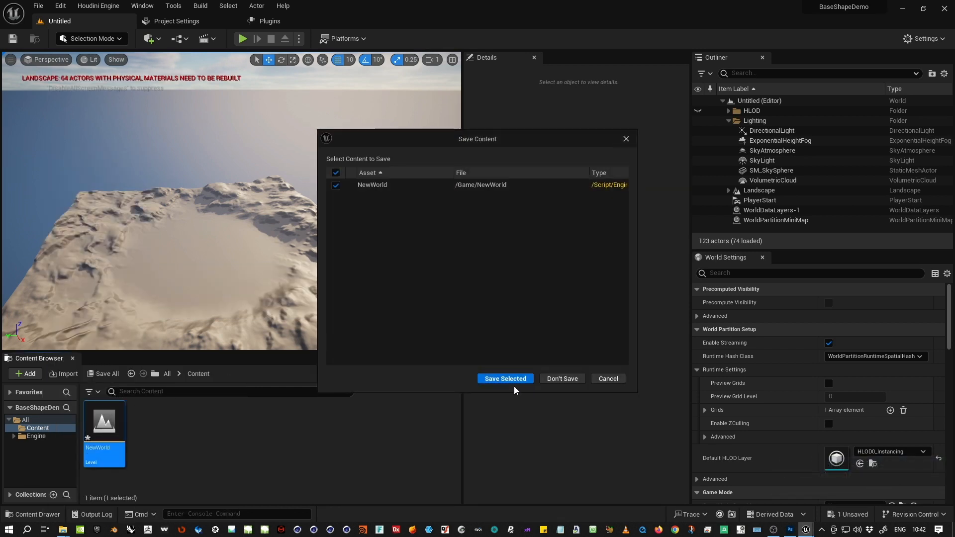
pyautogui.click(516, 380)
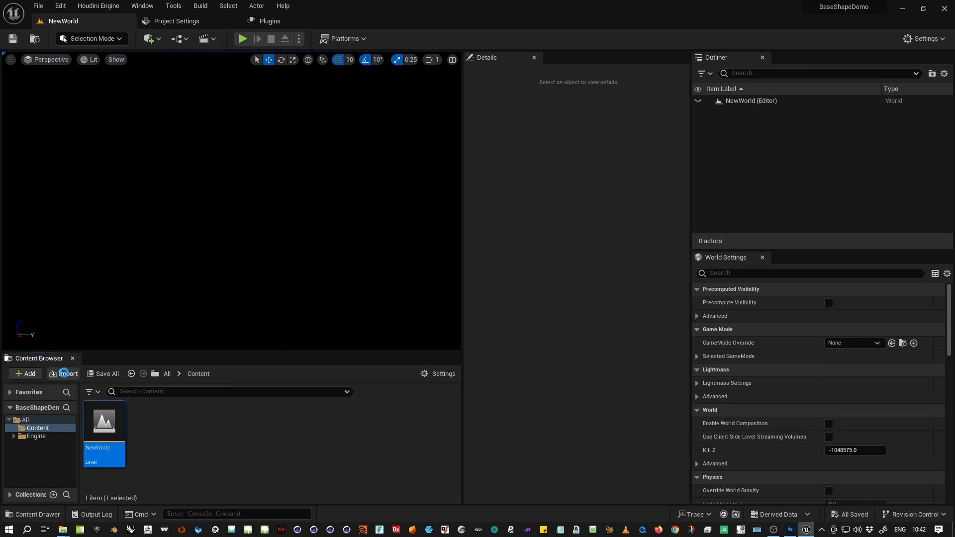
# Import the textures zigzag.png and zigzag_rot.png from the tex folder into the Content folder
pyautogui.click(64, 373)
pyautogui.click(291, 84)
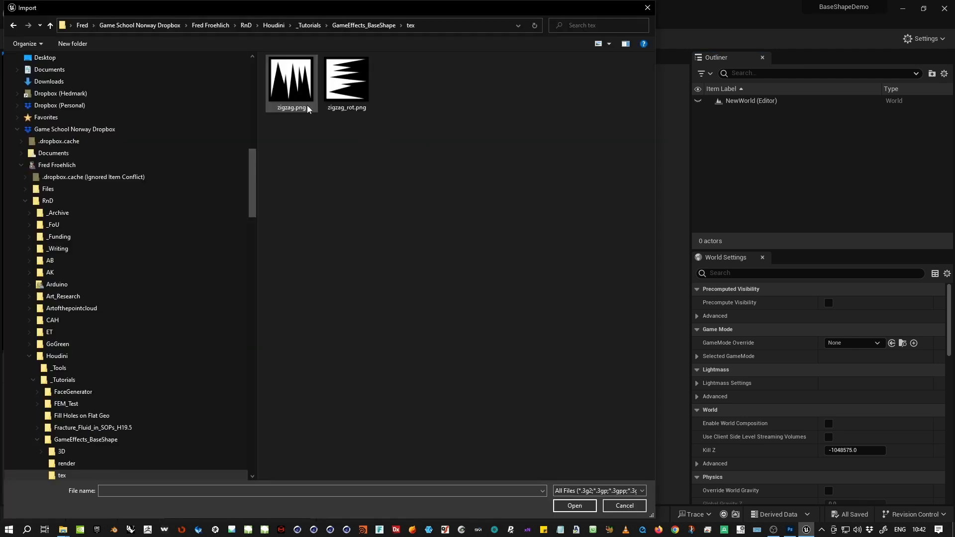
pyautogui.keyDown('ctrl'); pyautogui.click(353, 101); pyautogui.keyUp('ctrl')
pyautogui.click(585, 507)
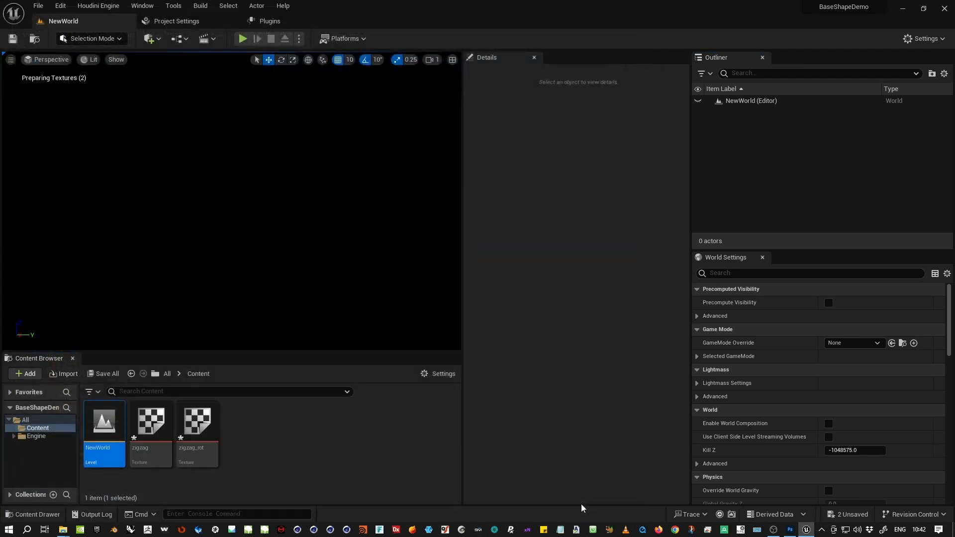
# Import BaseShape1.obj, BaseShape2.obj and BaseShape3.obj from the 3D/geo folder with the first Offset Rotation value set to 90
pyautogui.click(66, 374)
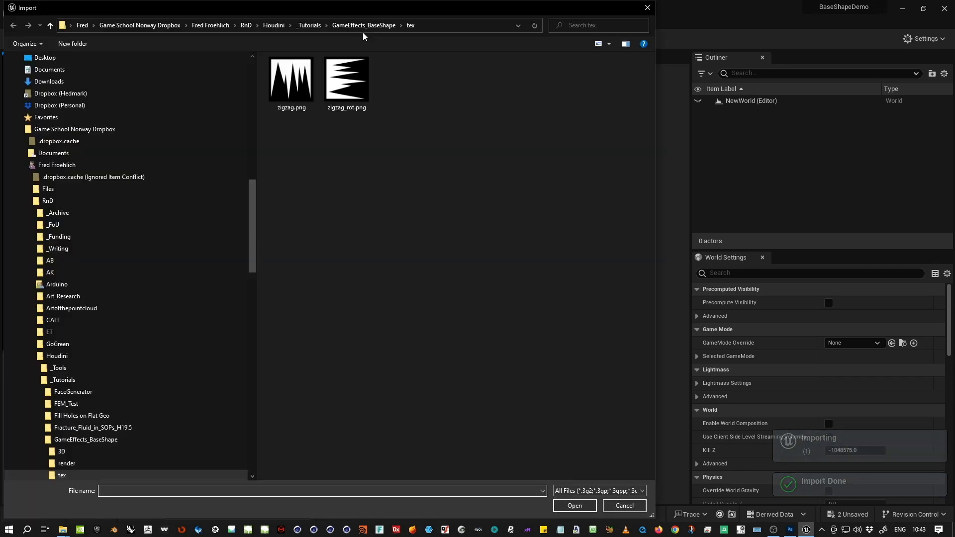
pyautogui.click(363, 25)
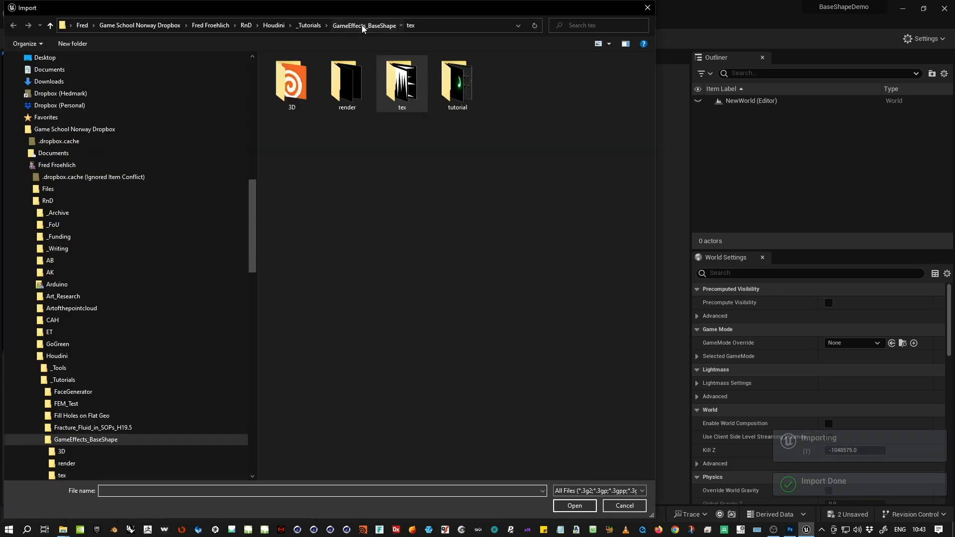
pyautogui.doubleClick(299, 103)
pyautogui.doubleClick(300, 94)
pyautogui.click(297, 72)
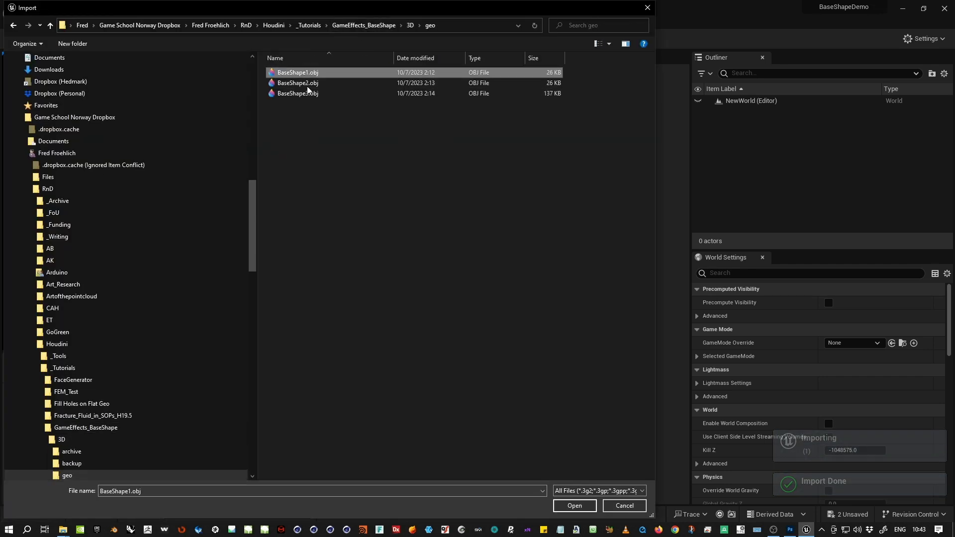
pyautogui.keyDown('shift'); pyautogui.click(303, 94); pyautogui.keyUp('shift')
pyautogui.click(557, 503)
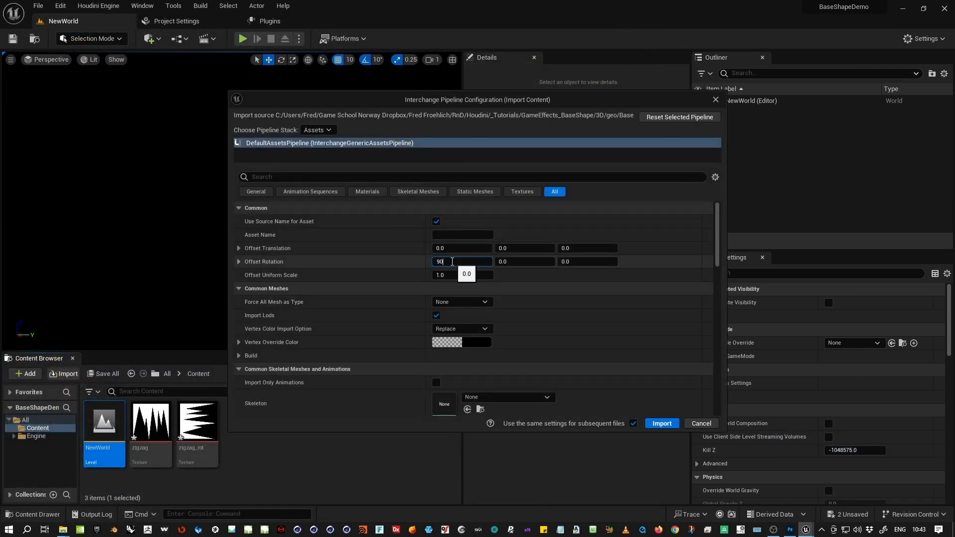
pyautogui.click(662, 423)
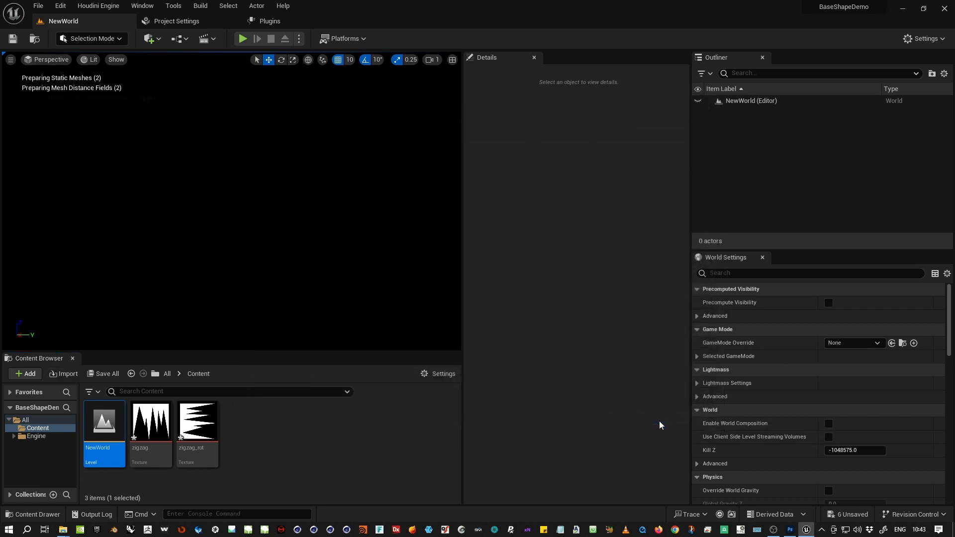
pyautogui.click(396, 460)
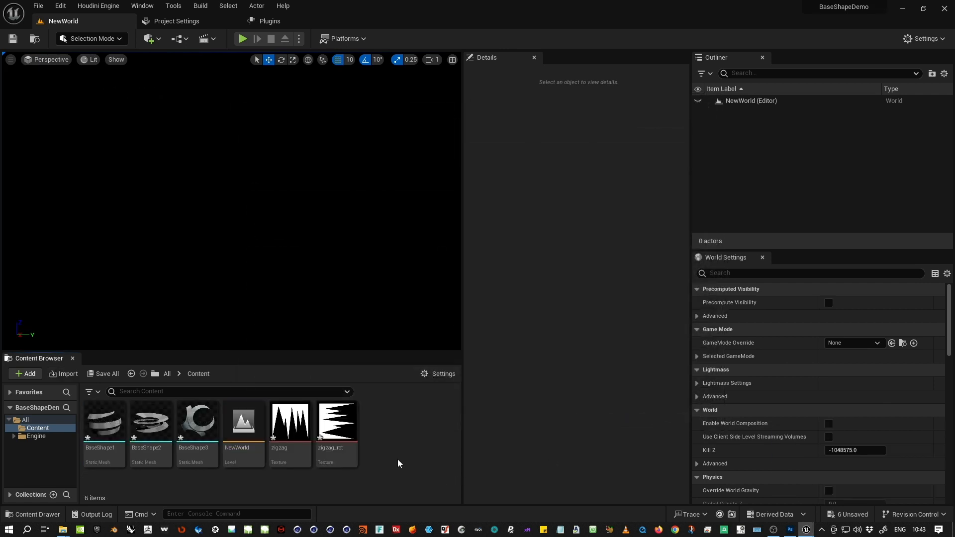
# Create a material from the zigzag texture, open it for editing and enlarge its editor window
pyautogui.rightClick(291, 428)
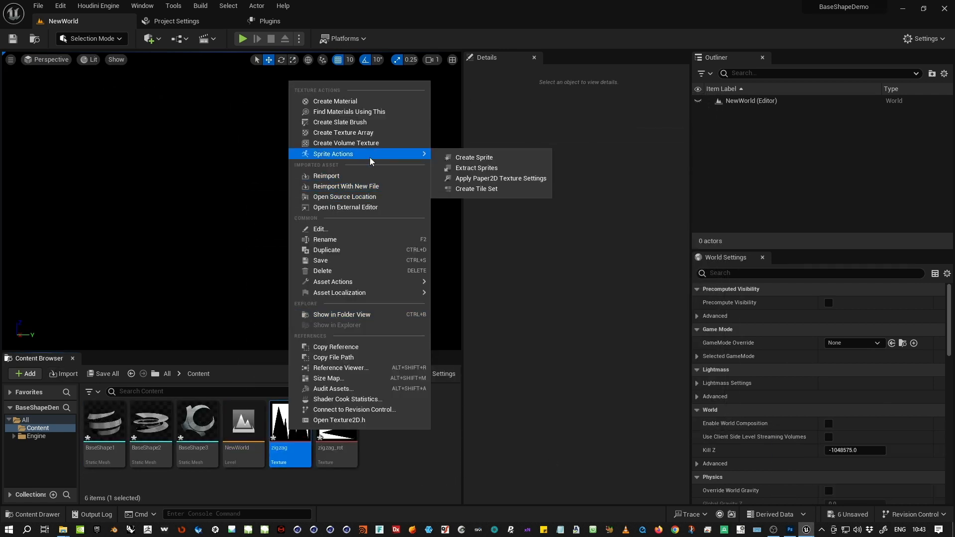
pyautogui.click(379, 101)
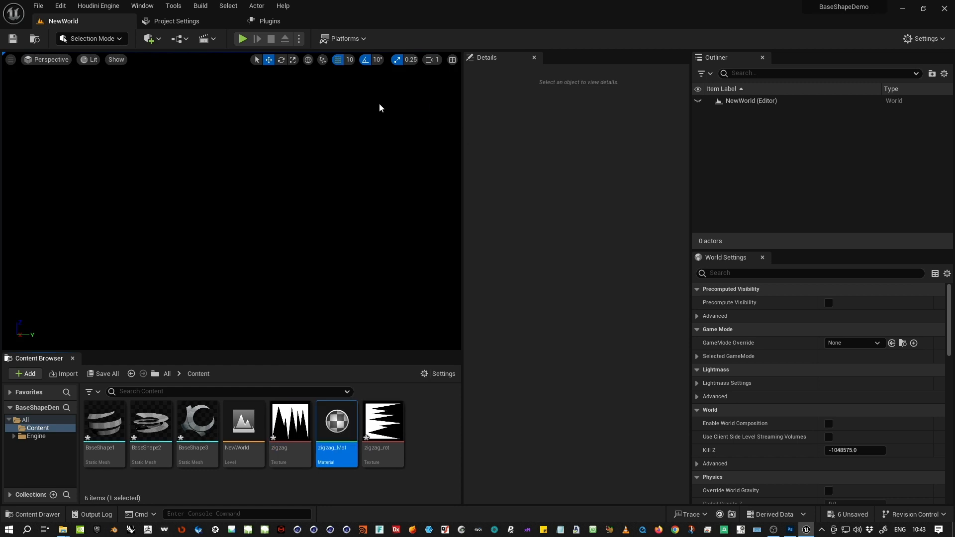
pyautogui.doubleClick(336, 426)
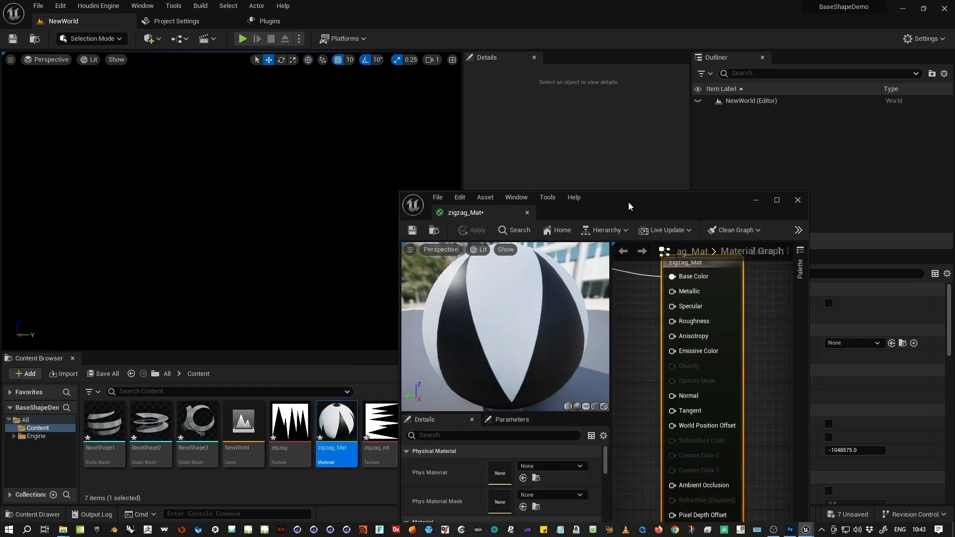
pyautogui.moveTo(629, 203); pyautogui.dragTo(430, 21)
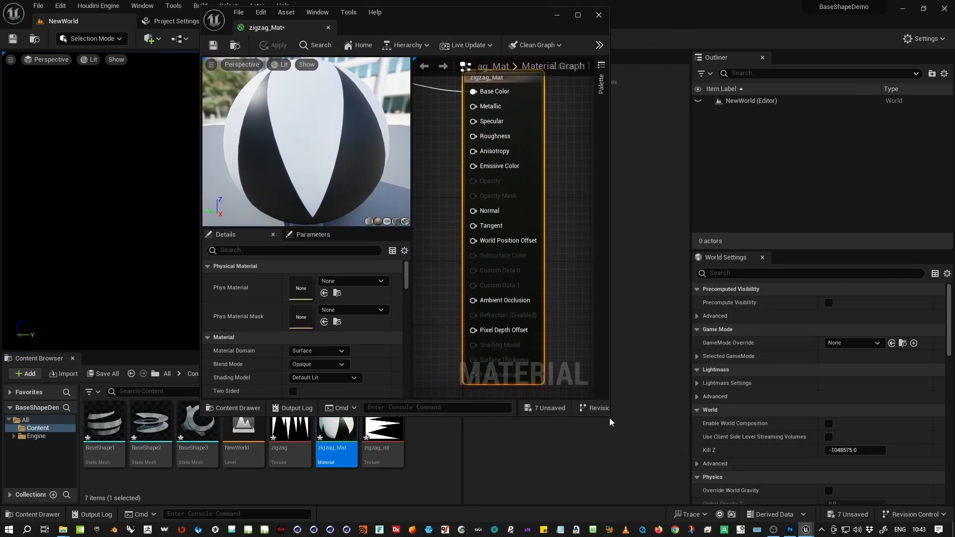
pyautogui.moveTo(608, 416); pyautogui.dragTo(916, 527)
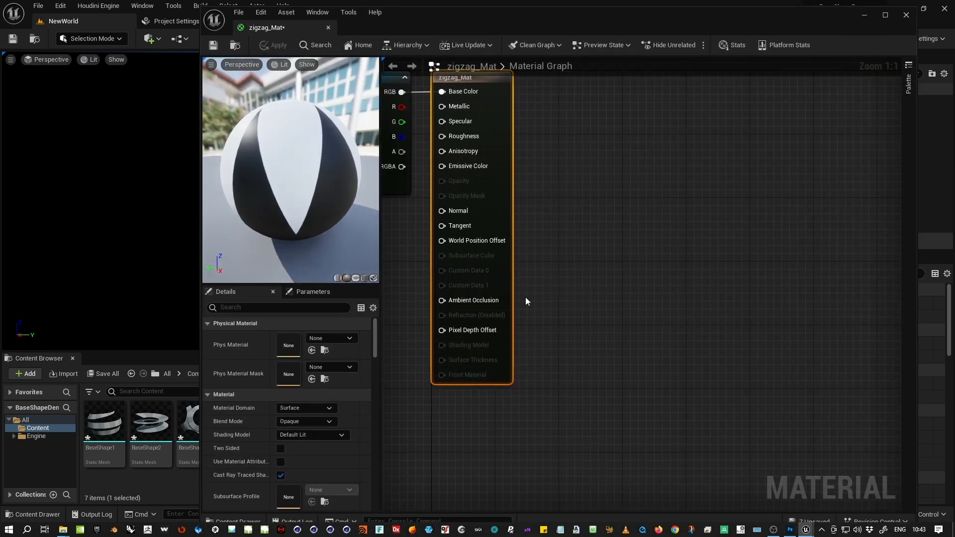
# Connect the Texture Sample's RGB output to Emissive Color, space the nodes apart and break the Base Color link
pyautogui.moveTo(525, 297); pyautogui.dragTo(795, 296, button='right')
pyautogui.moveTo(663, 167); pyautogui.dragTo(699, 241)
pyautogui.moveTo(604, 153); pyautogui.dragTo(528, 144)
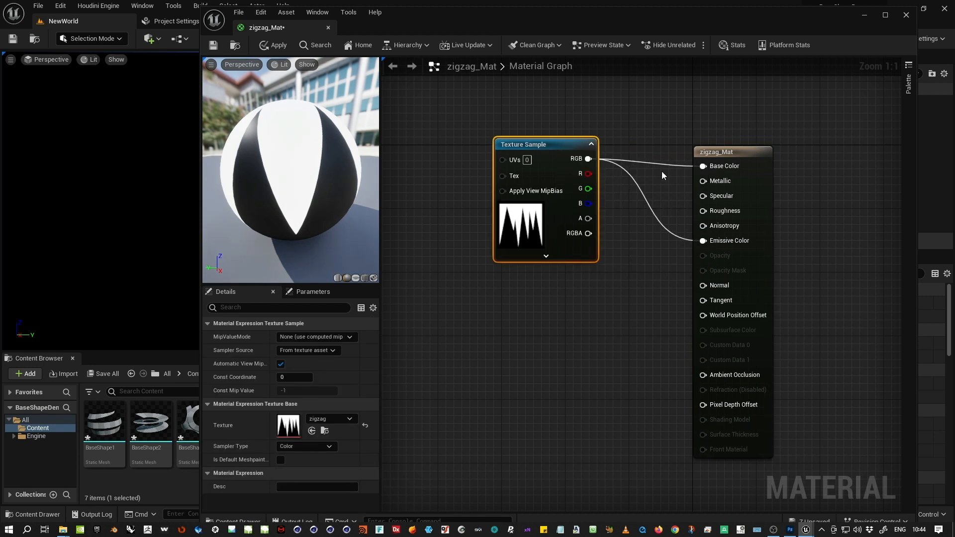
pyautogui.click(665, 167)
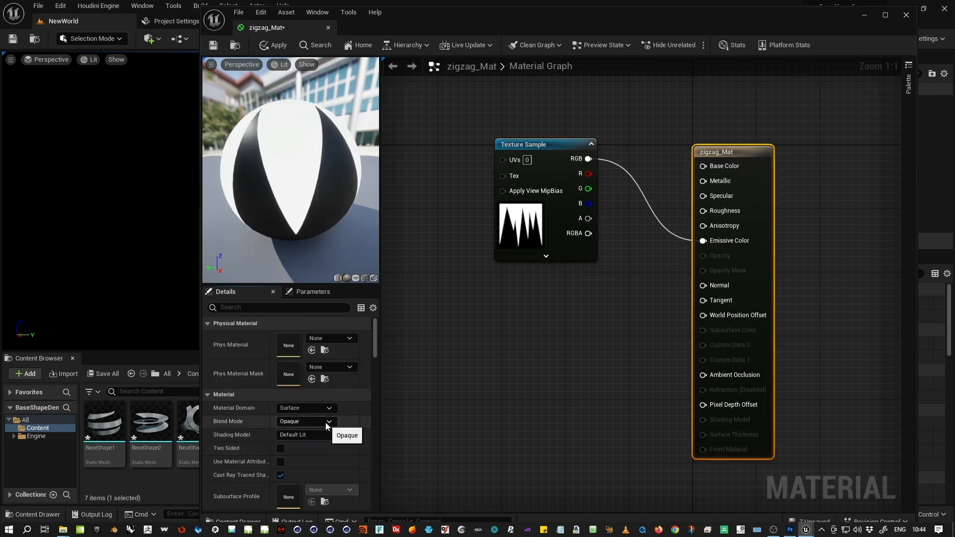
# Set the material's Blend Mode to Additive and Shading Model to Unlit, and enable Two Sided
pyautogui.click(326, 421)
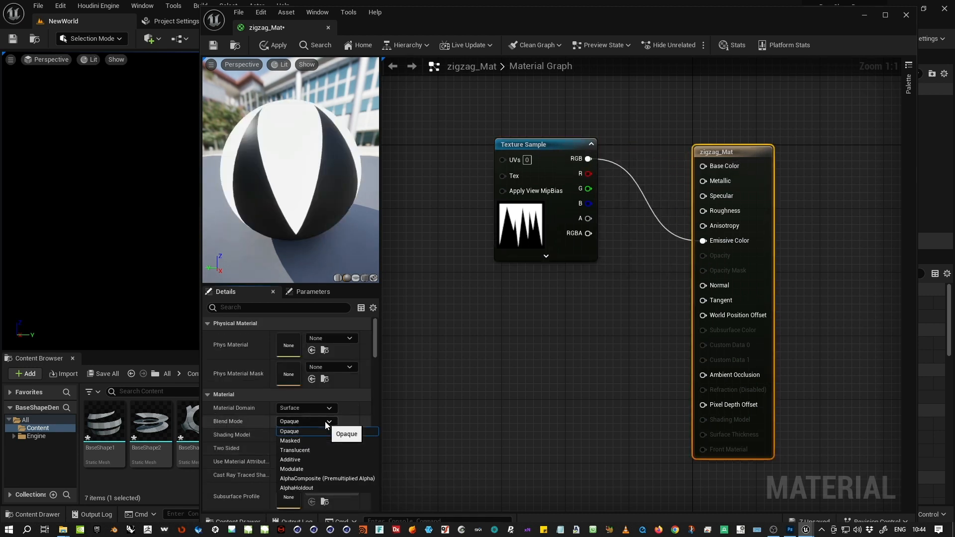
pyautogui.click(312, 458)
pyautogui.click(335, 435)
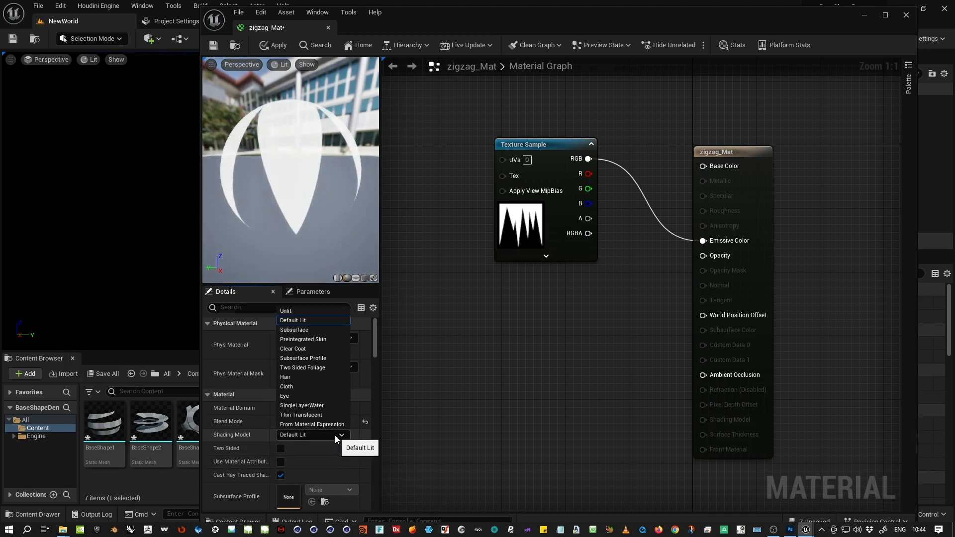
pyautogui.click(324, 311)
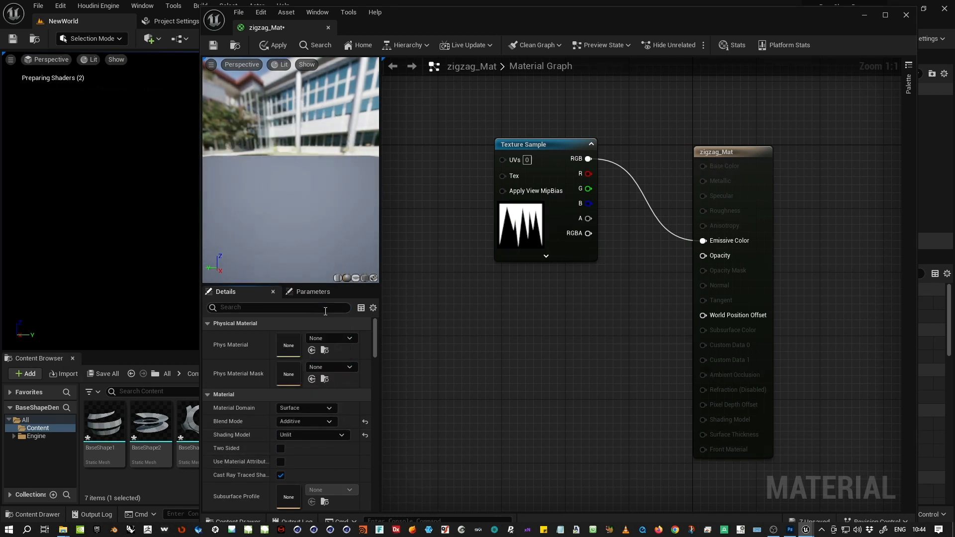
pyautogui.click(281, 448)
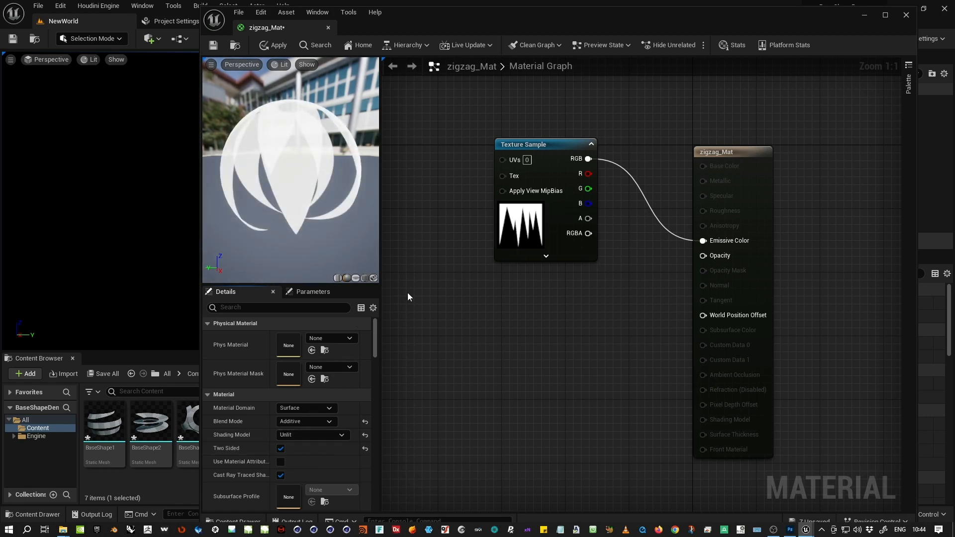
# Add Vertex Color and Multiply nodes, multiplying the texture's RGB by the vertex color and feeding the result into Emissive Color
pyautogui.moveTo(559, 147); pyautogui.dragTo(496, 147)
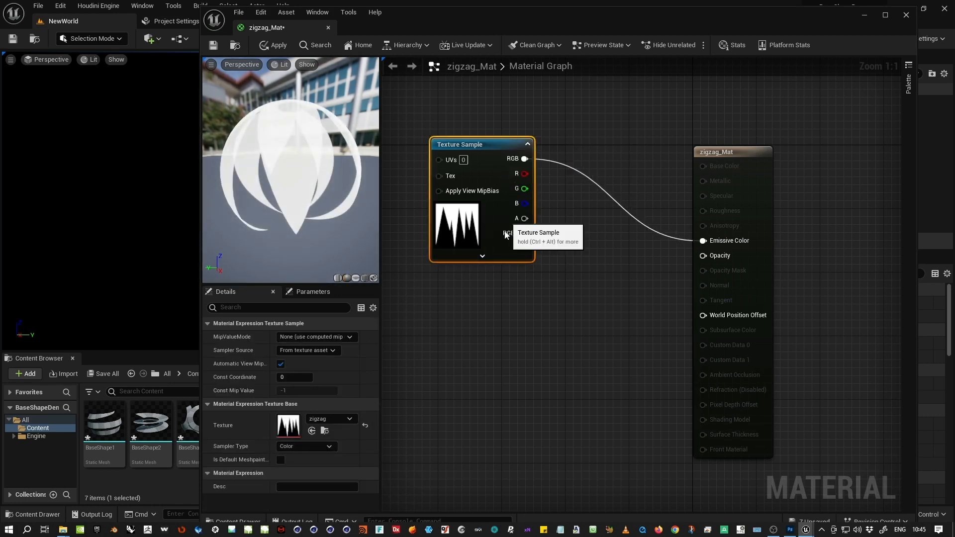
pyautogui.rightClick(437, 289)
pyautogui.write('vertex')
pyautogui.click(467, 313)
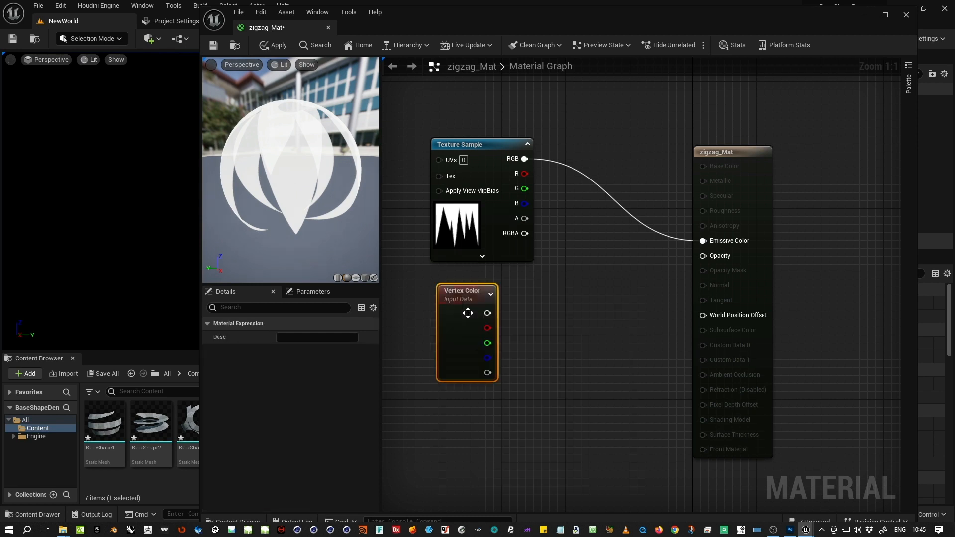
pyautogui.click(519, 299)
pyautogui.rightClick(519, 299)
pyautogui.write('multip')
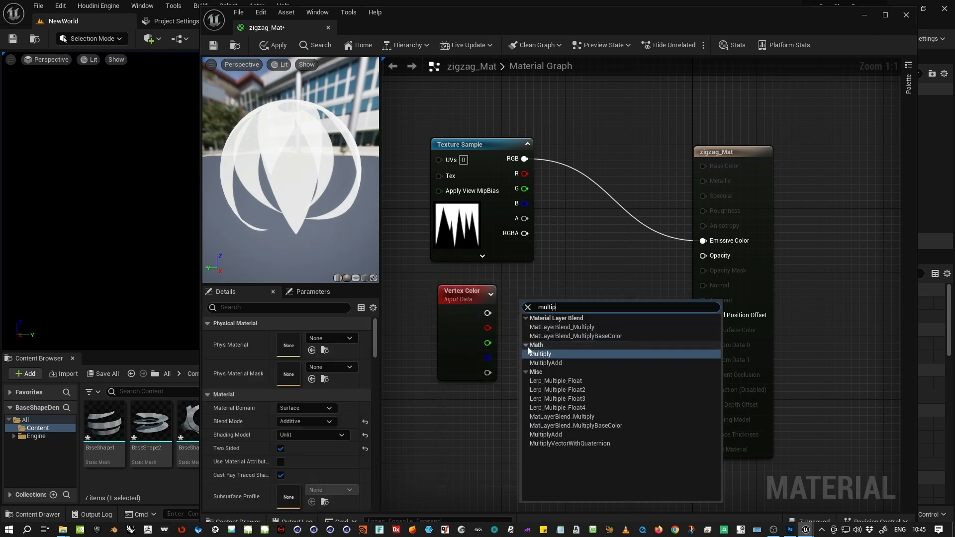
pyautogui.click(542, 343)
pyautogui.moveTo(524, 159); pyautogui.dragTo(643, 182)
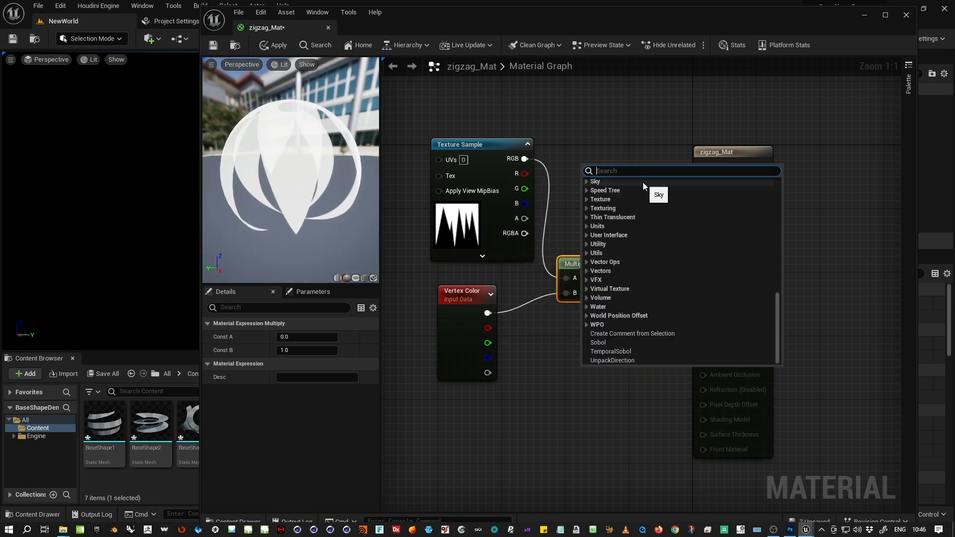
# Add a Constant3Vector node above the Multiply node and move the material result node farther away to make room
pyautogui.write('vector')
pyautogui.scroll(5, 660, 221)
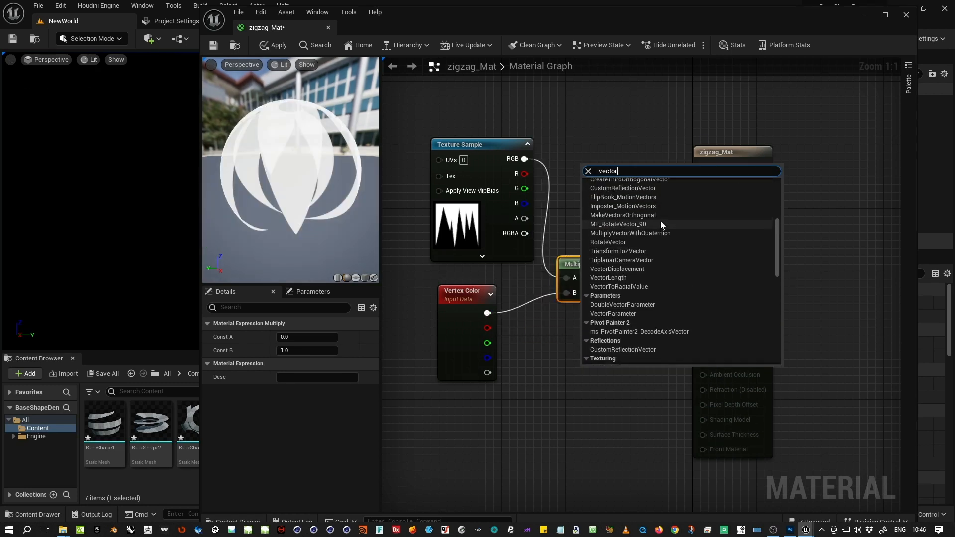
pyautogui.click(629, 200)
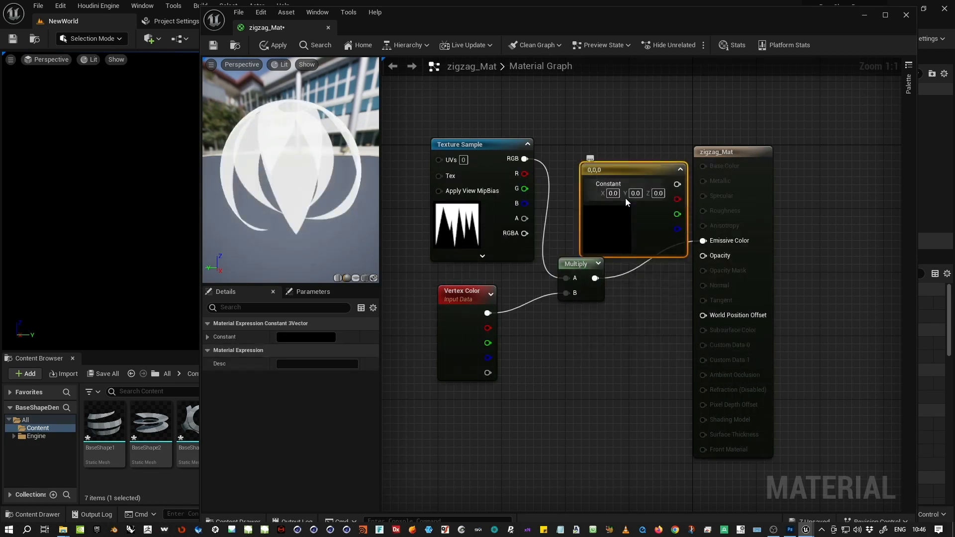
pyautogui.moveTo(623, 169); pyautogui.dragTo(609, 121)
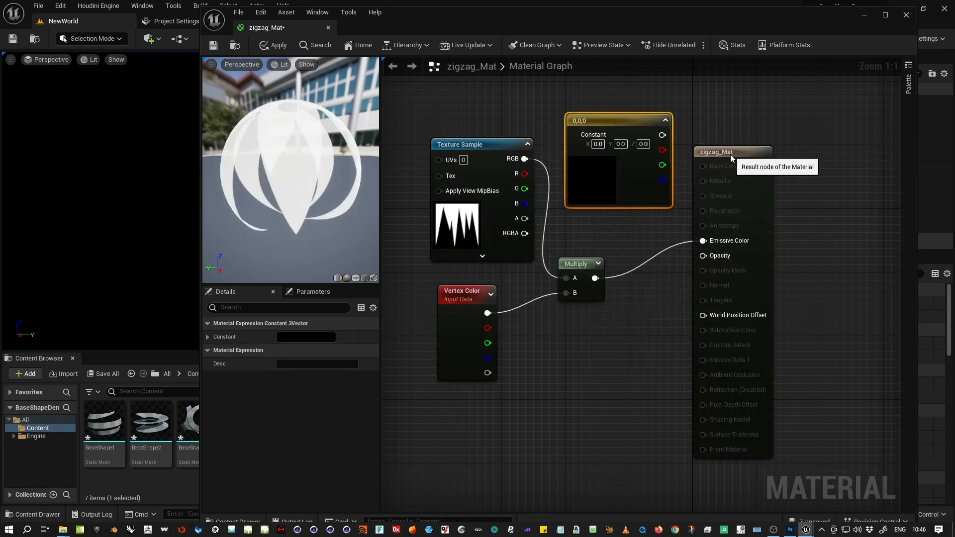
pyautogui.moveTo(726, 175); pyautogui.dragTo(838, 175)
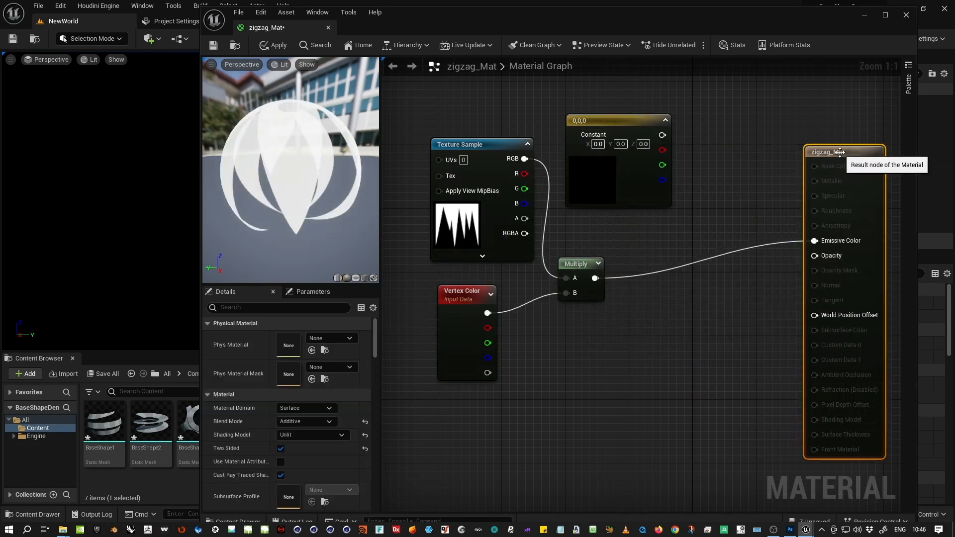
# Set the Constant3Vector's color to a saturated orange with a hue of about 24 and a value (V) of 50
pyautogui.doubleClick(601, 181)
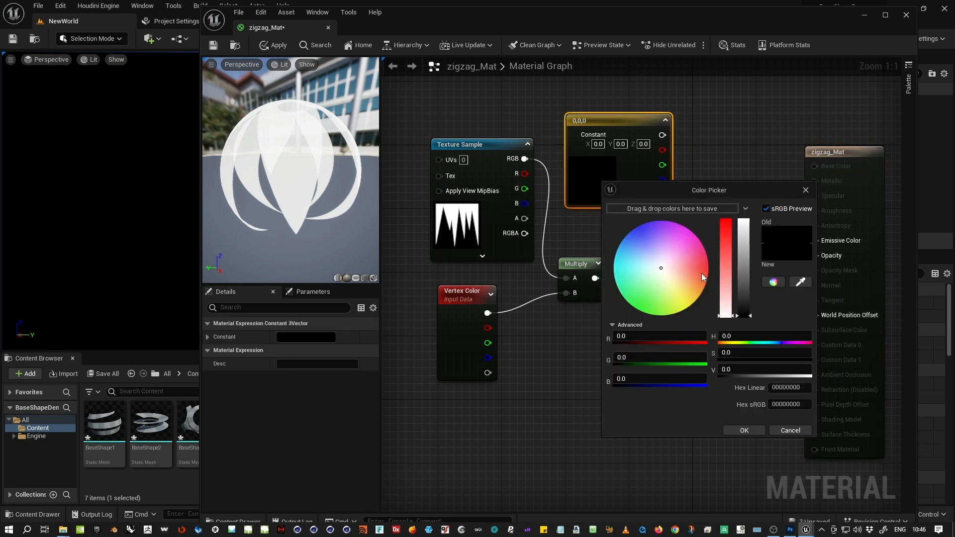
pyautogui.moveTo(701, 273); pyautogui.dragTo(705, 288)
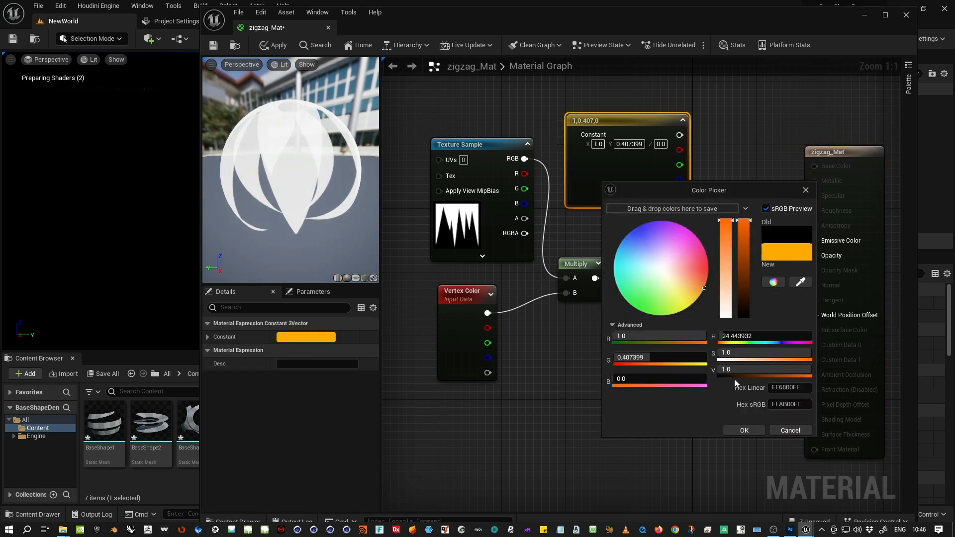
pyautogui.click(737, 369)
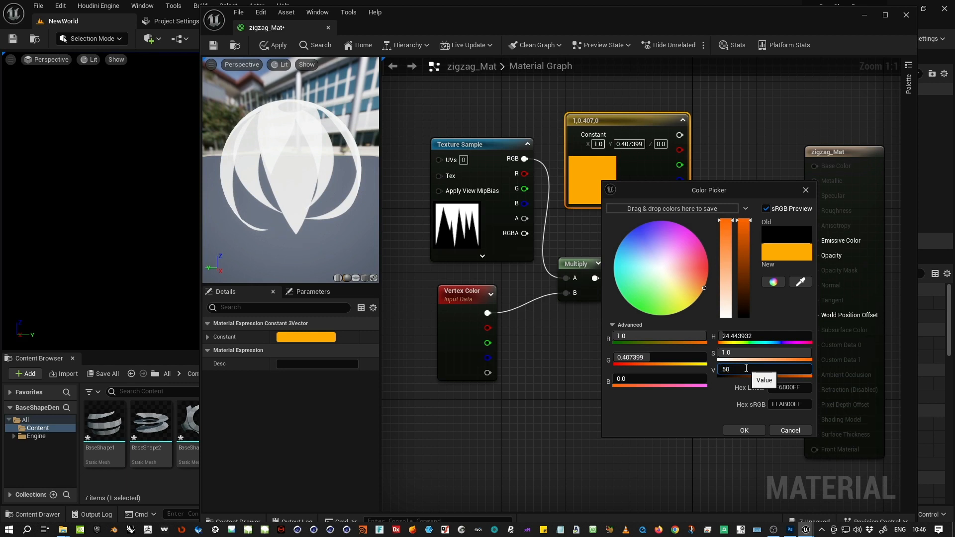
pyautogui.press('Return')
pyautogui.click(744, 430)
# Add a second Multiply node combining the constant color with the first Multiply's output, and connect it to Emissive Color
pyautogui.rightClick(689, 321)
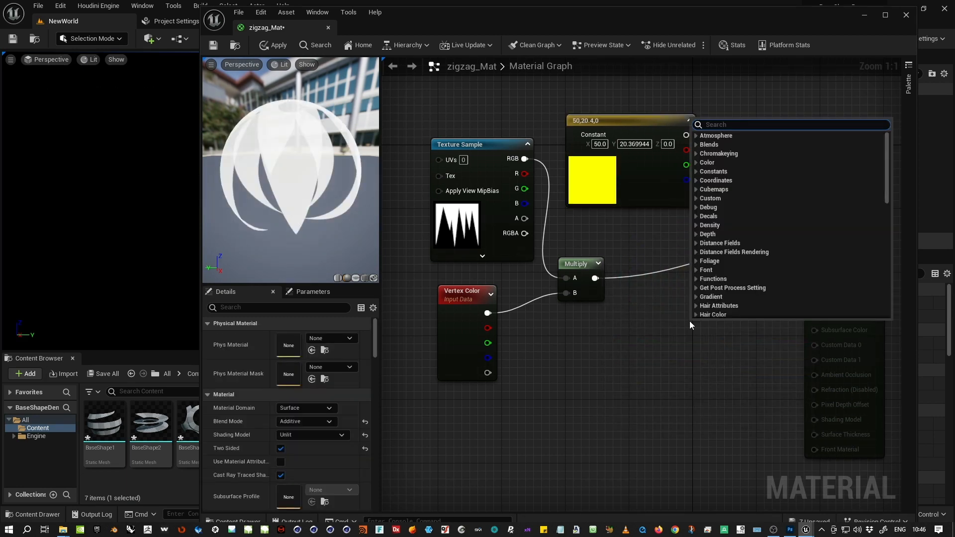
pyautogui.write('multiply')
pyautogui.press('Return')
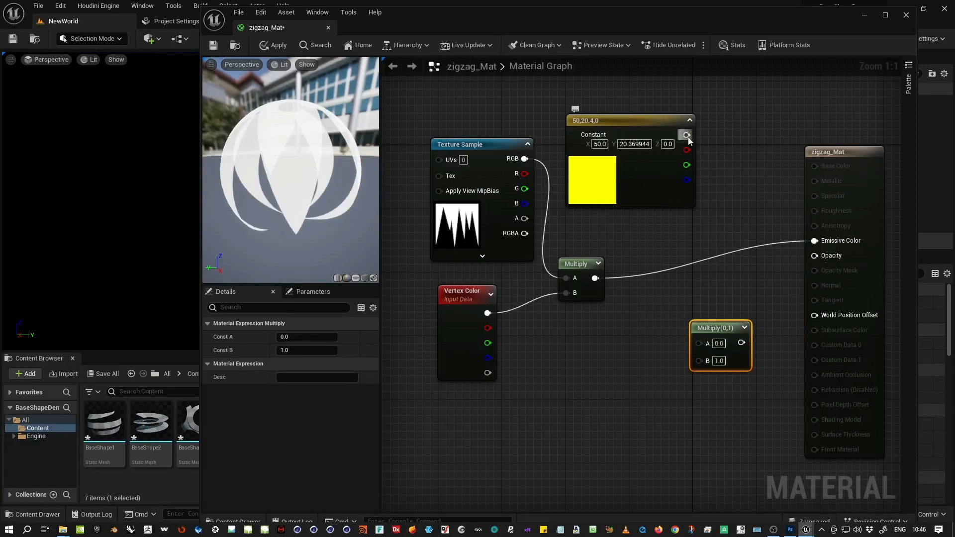
pyautogui.moveTo(687, 135); pyautogui.dragTo(699, 343)
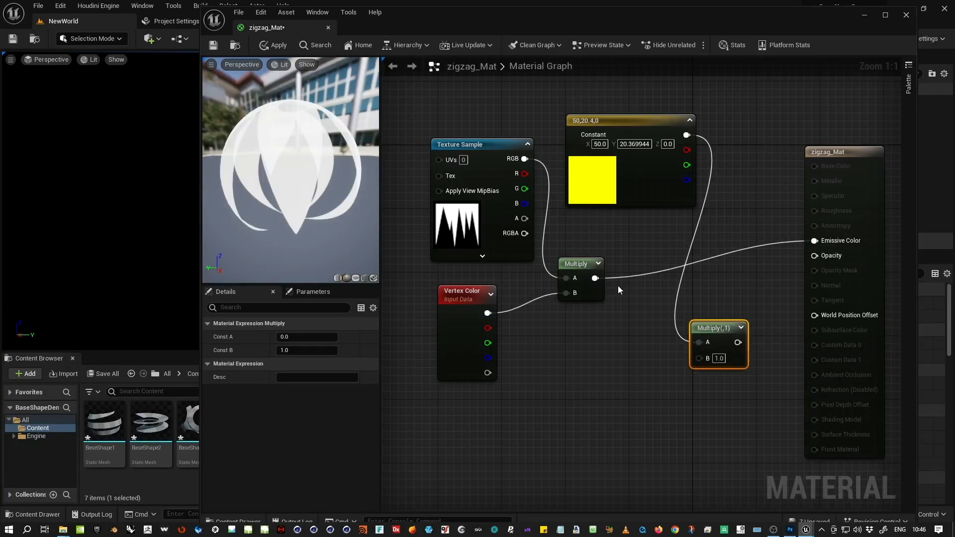
pyautogui.moveTo(594, 278); pyautogui.dragTo(697, 360)
pyautogui.moveTo(746, 330); pyautogui.dragTo(814, 240)
pyautogui.moveTo(714, 324); pyautogui.dragTo(725, 247)
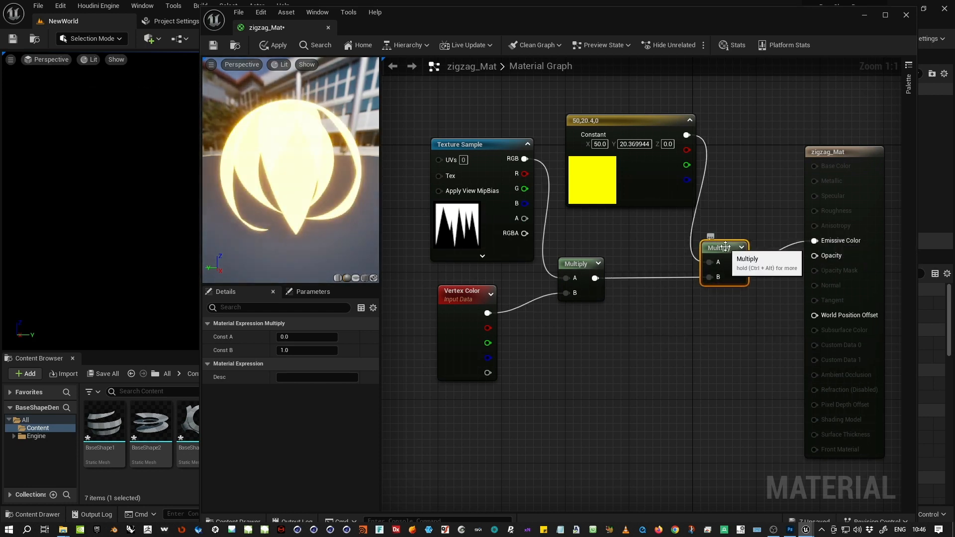
# Convert the constant color node to a parameter named Color and save the material
pyautogui.click(618, 121)
pyautogui.rightClick(617, 121)
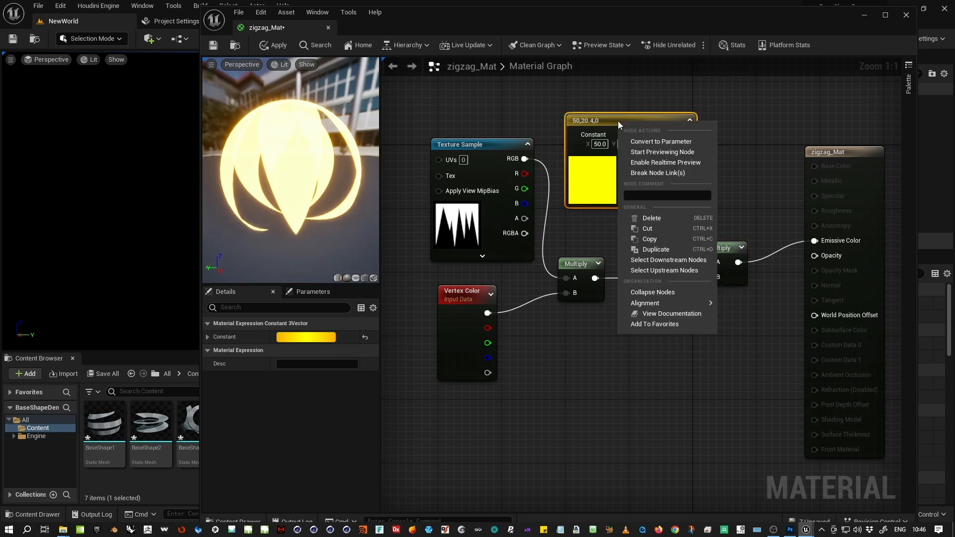
pyautogui.click(661, 141)
pyautogui.write('Color')
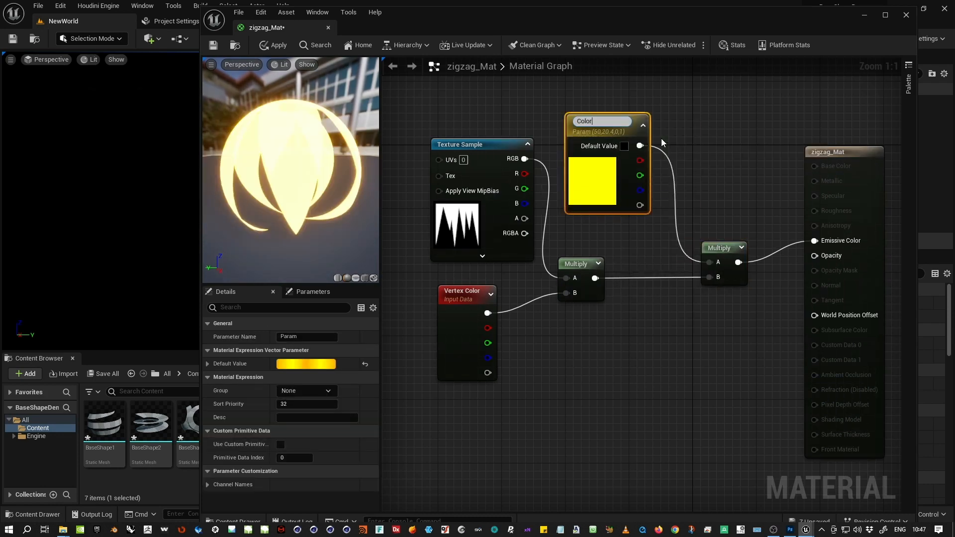
pyautogui.click(660, 139)
pyautogui.click(214, 46)
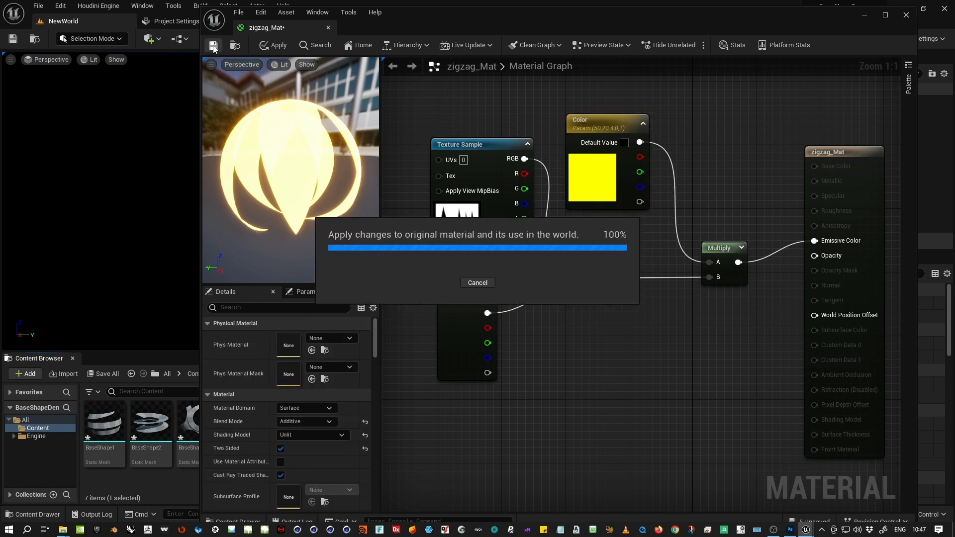
# Maximize the material editor and add a TextureCoordinate node in free space well before the Texture Sample
pyautogui.click(885, 17)
pyautogui.moveTo(552, 338); pyautogui.dragTo(705, 326, button='right')
pyautogui.scroll(-2, 635, 337)
pyautogui.rightClick(268, 162)
pyautogui.write('texturec')
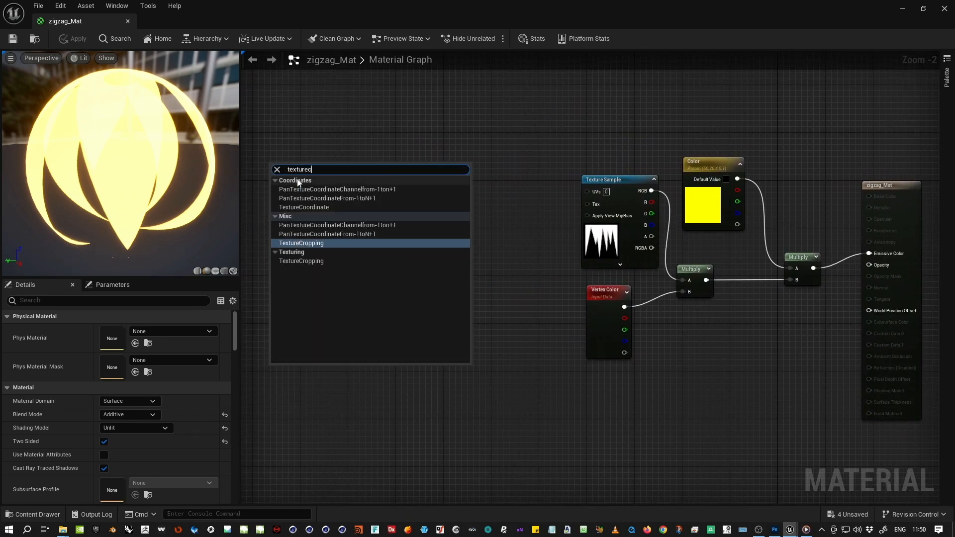
pyautogui.click(304, 206)
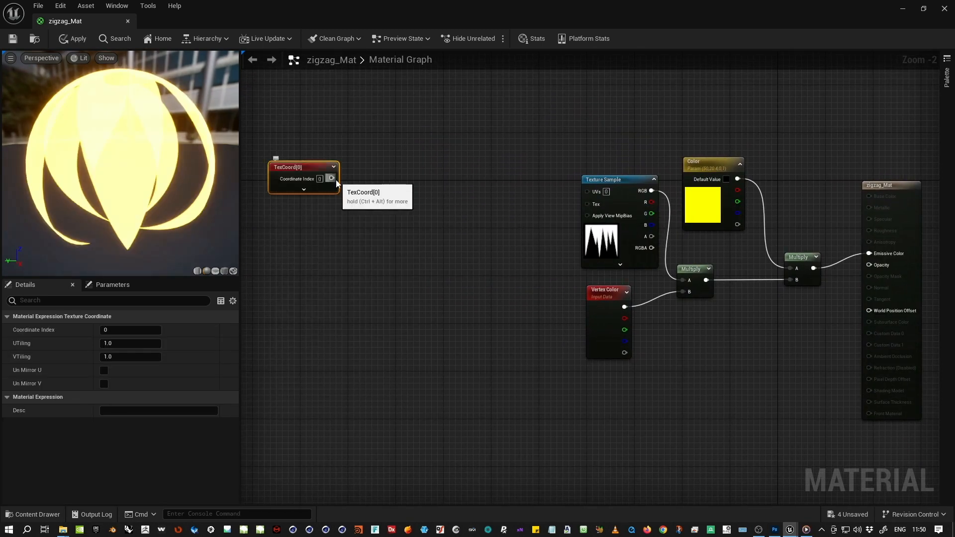
# Add a ComponentMask node fed by the TexCoord output, place it slightly higher and restrict it to the R channel
pyautogui.moveTo(332, 178); pyautogui.dragTo(369, 174)
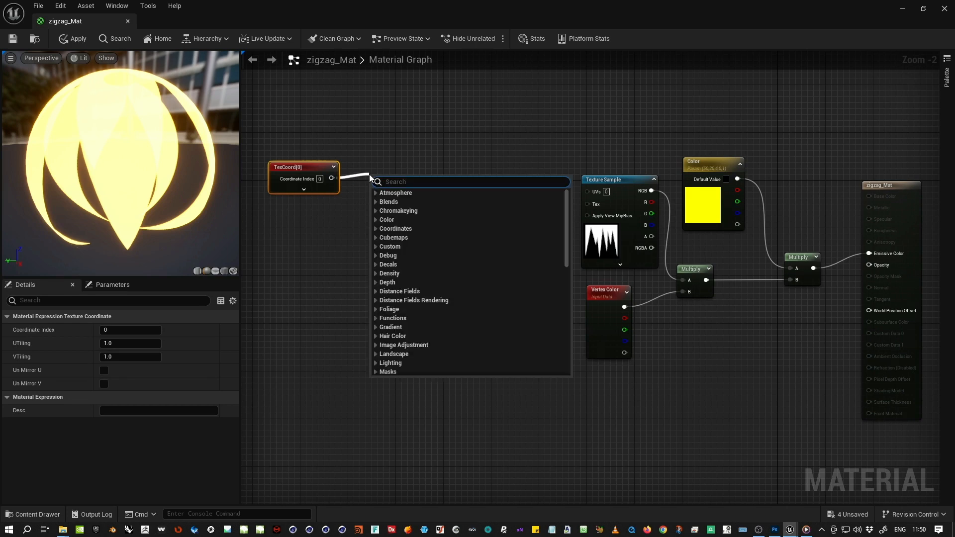
pyautogui.write('mask')
pyautogui.click(401, 274)
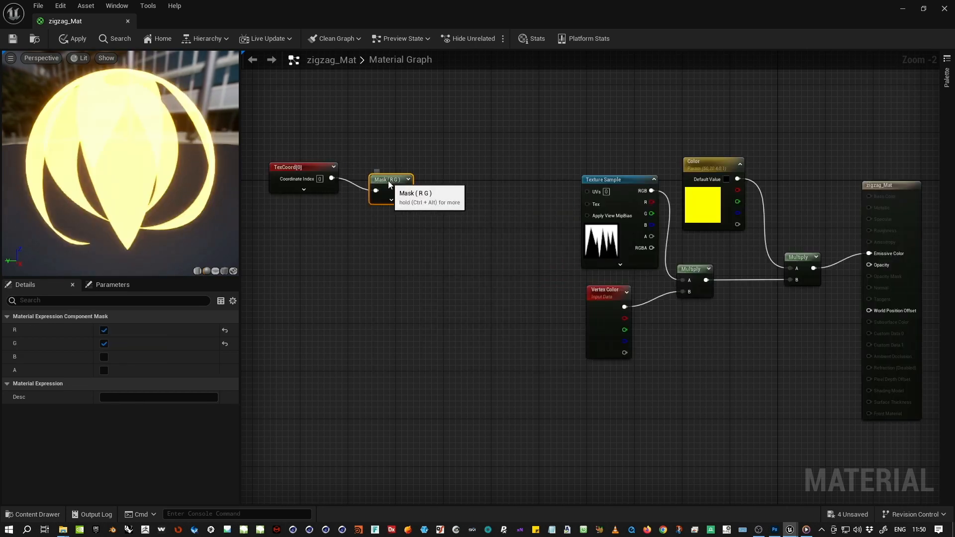
pyautogui.moveTo(389, 179); pyautogui.dragTo(389, 143)
pyautogui.click(104, 344)
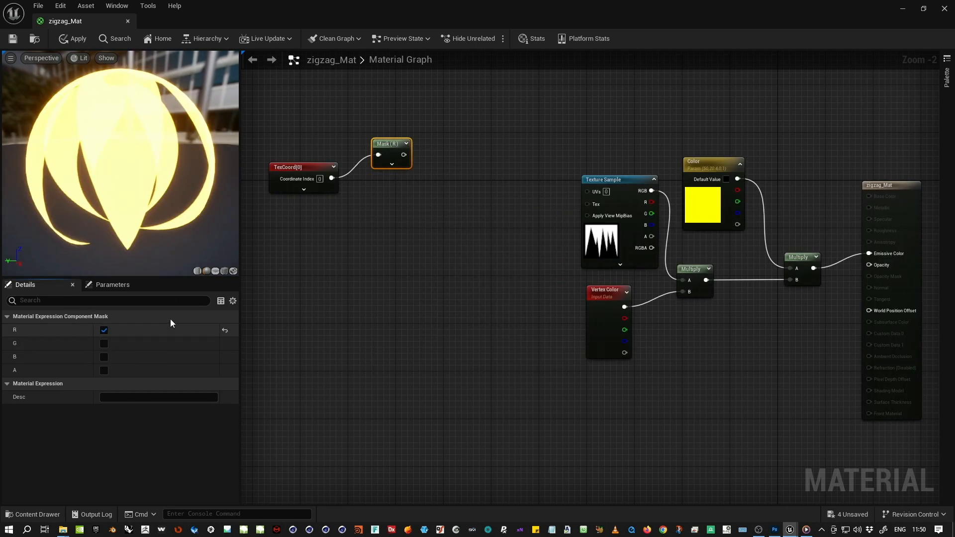
# Add a second ComponentMask node fed by the TexCoord output, place it below the R mask and restrict it to the G channel
pyautogui.moveTo(332, 180); pyautogui.dragTo(377, 204)
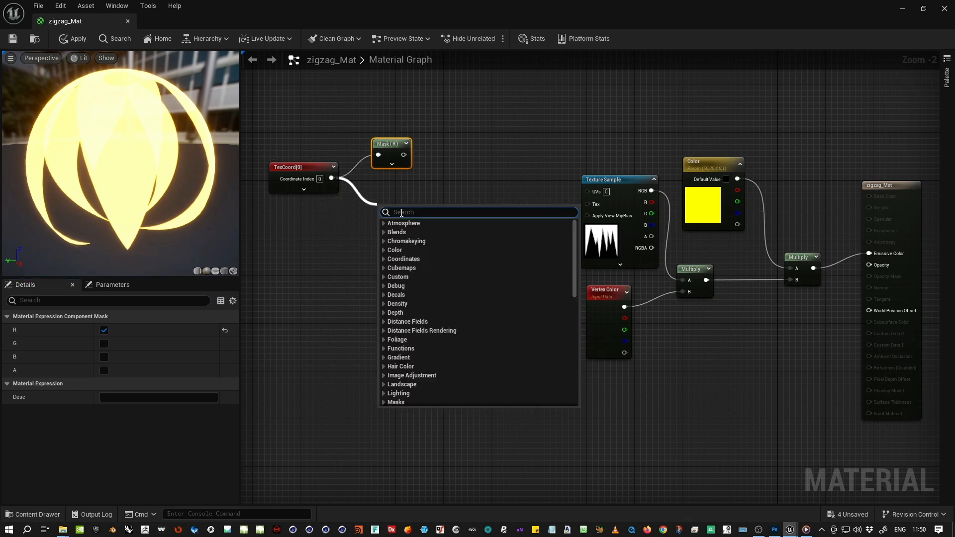
pyautogui.write('componentma')
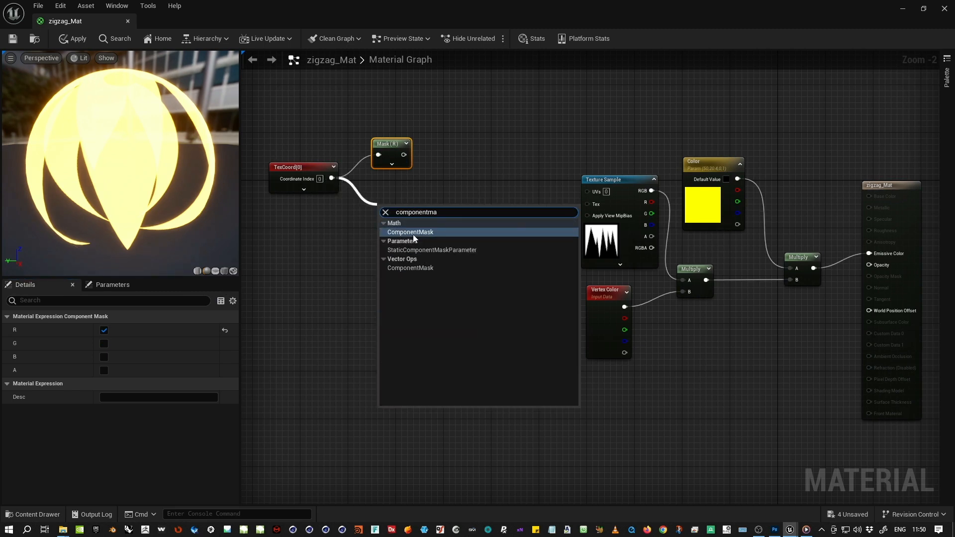
pyautogui.click(402, 232)
pyautogui.moveTo(393, 206); pyautogui.dragTo(390, 203)
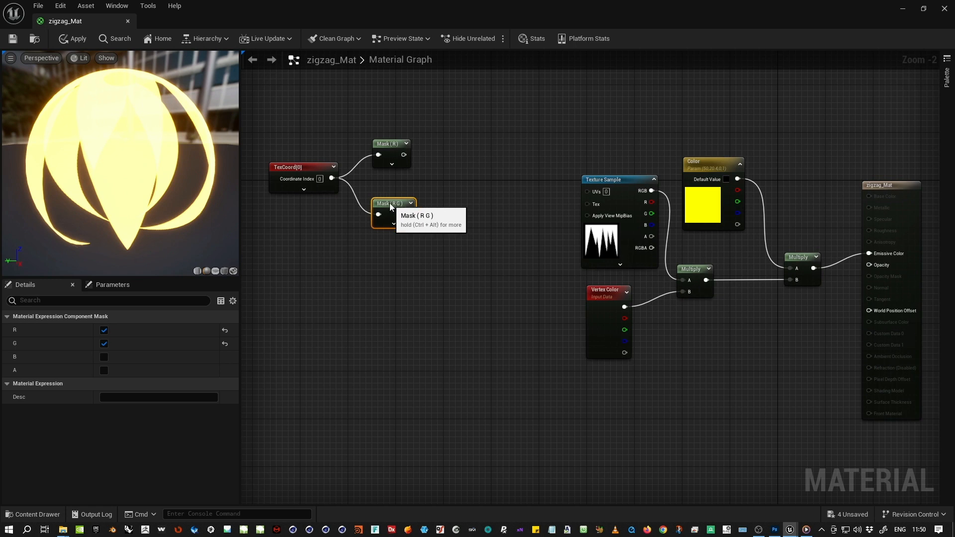
pyautogui.click(103, 330)
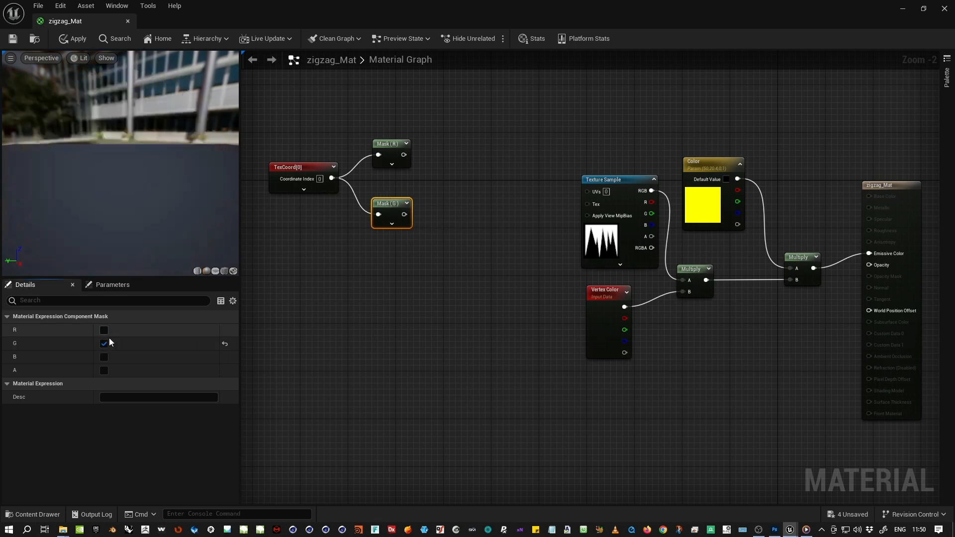
# Add a Multiply node fed by the Mask (R) output, slightly above and beyond the mask
pyautogui.moveTo(309, 230); pyautogui.dragTo(451, 274, button='right')
pyautogui.moveTo(373, 143); pyautogui.dragTo(376, 279)
pyautogui.click(436, 243)
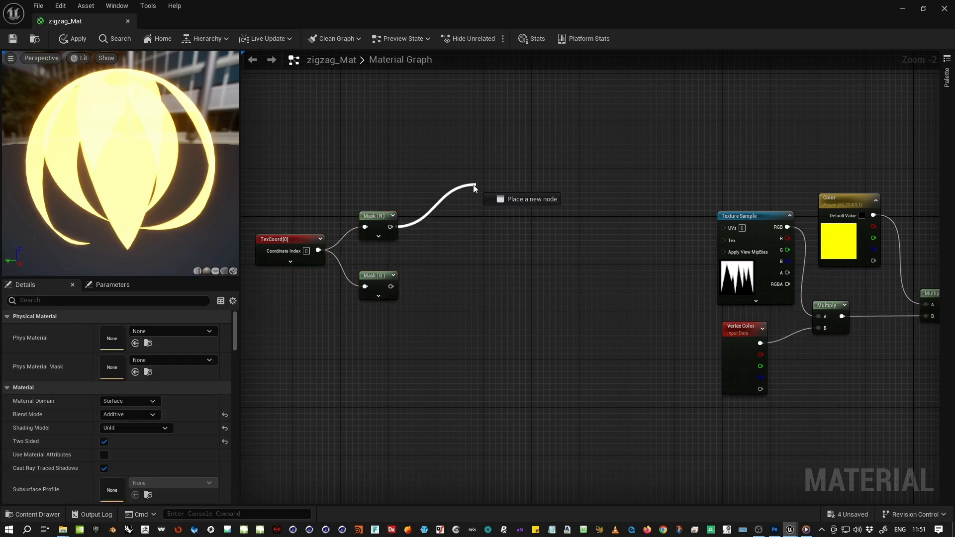
pyautogui.moveTo(474, 188); pyautogui.dragTo(469, 185)
pyautogui.write('multipl')
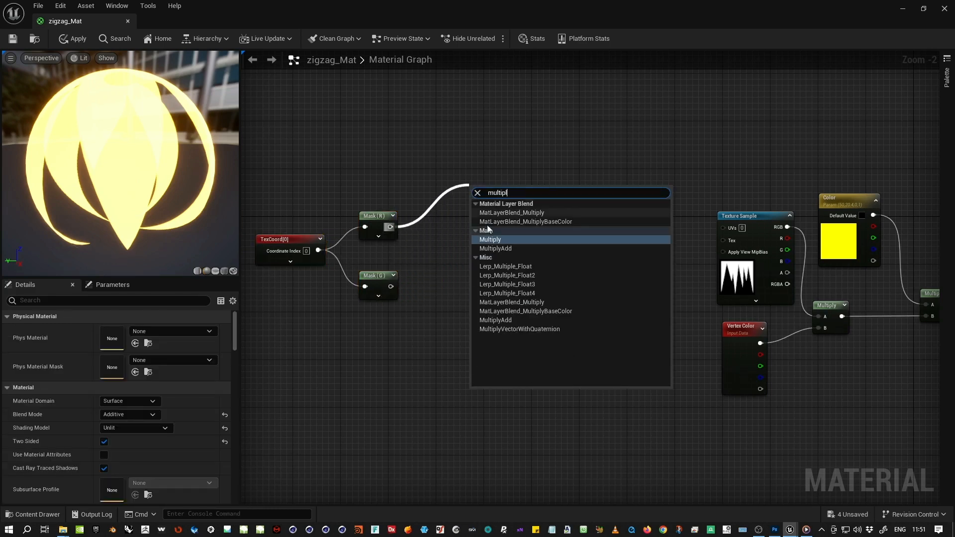
pyautogui.click(491, 239)
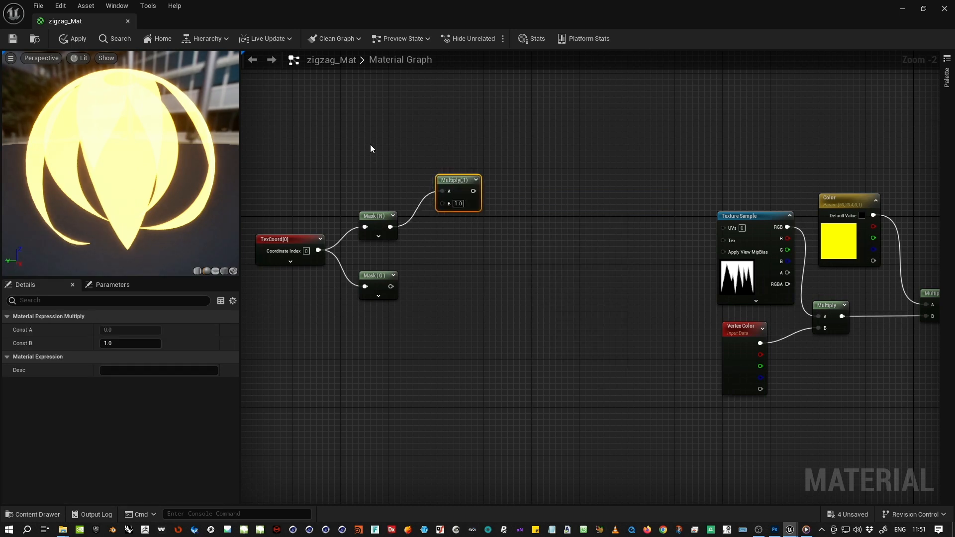
# Create a scalar parameter named U_scale with a default value of 1 and connect it to the new Multiply's A input
pyautogui.rightClick(370, 145)
pyautogui.write('sc')
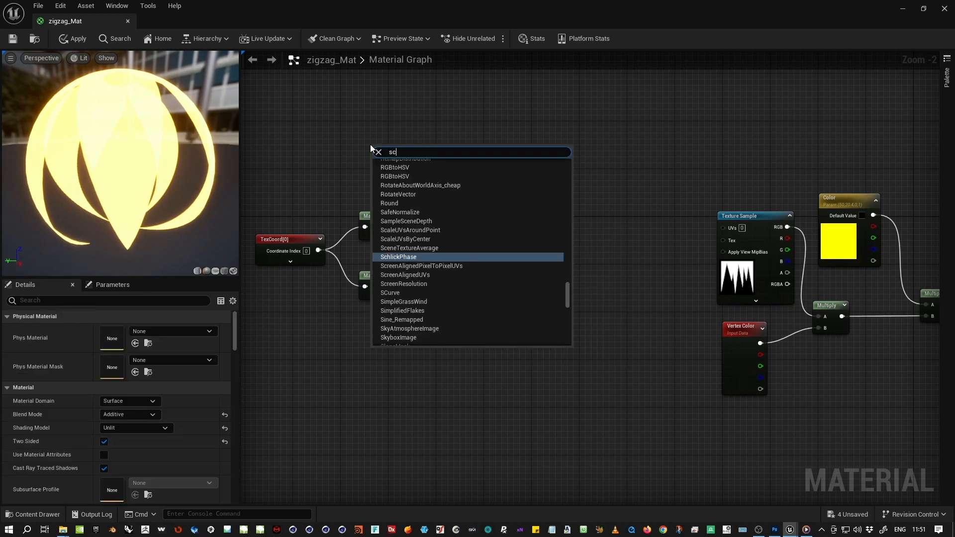
pyautogui.write('alar')
pyautogui.click(398, 208)
pyautogui.write('U_')
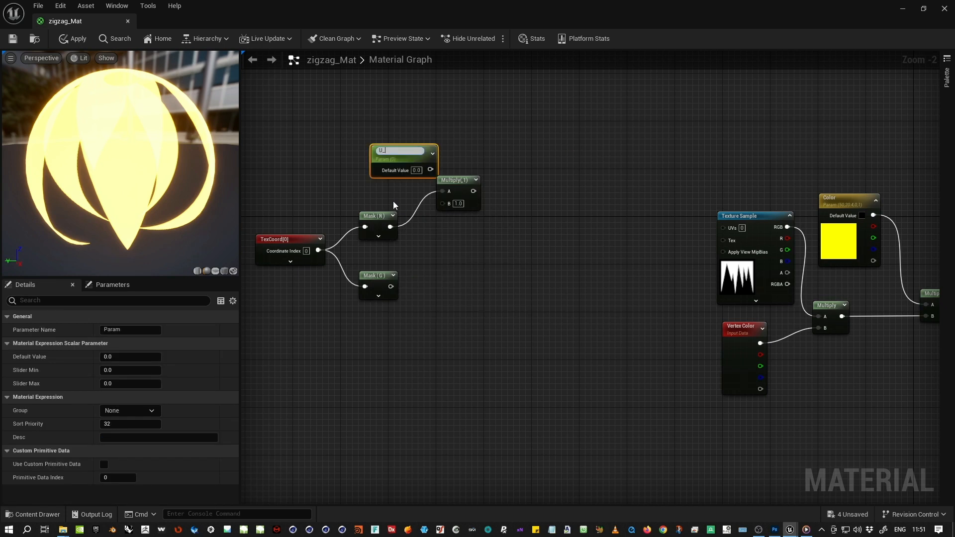
pyautogui.write('scale')
pyautogui.press('Return')
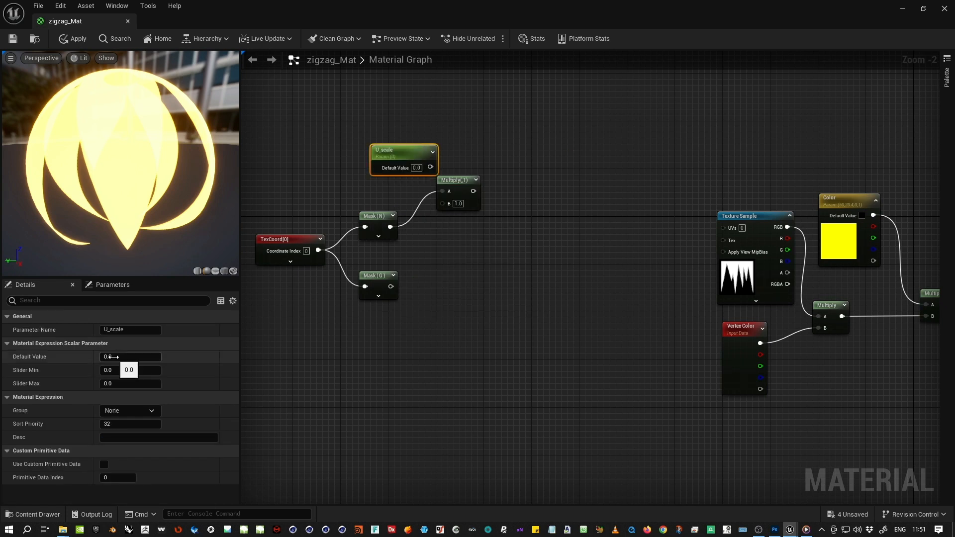
pyautogui.write('1')
pyautogui.press('Return')
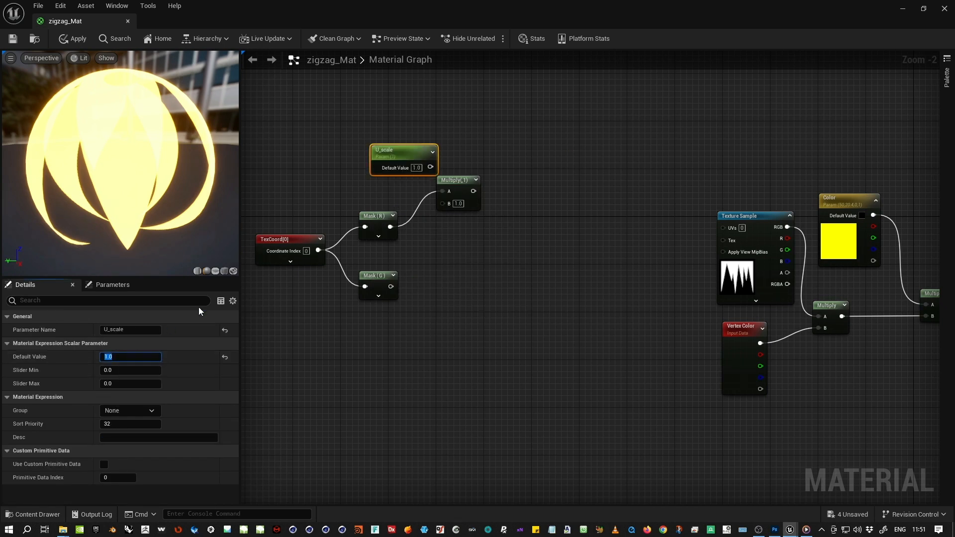
pyautogui.moveTo(411, 147); pyautogui.dragTo(442, 191)
# Connect Mask (R) to the Multiply's B input and add an Add node fed by the Multiply output
pyautogui.moveTo(390, 227); pyautogui.dragTo(503, 183)
pyautogui.write('add')
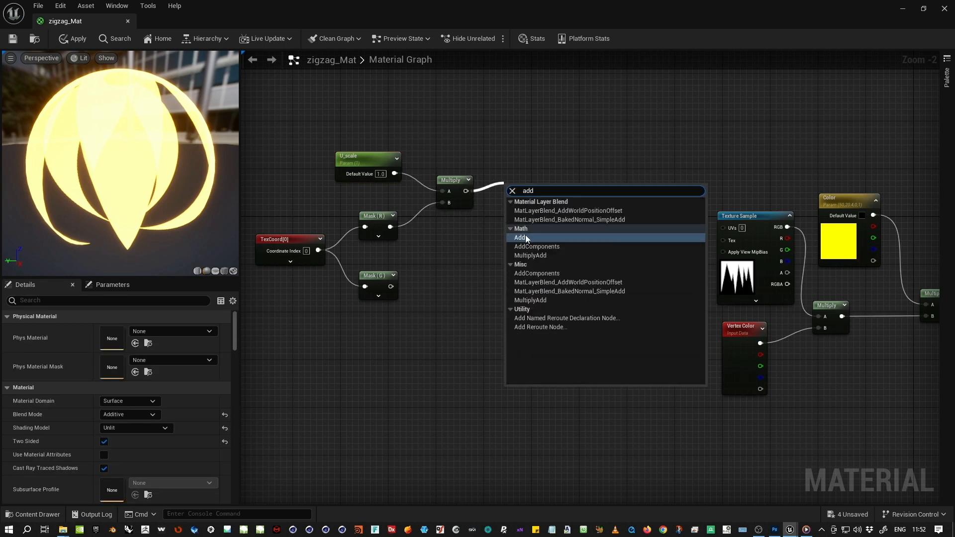
pyautogui.click(525, 230)
# Create a scalar parameter named U_location, connect it to the Add's A input and connect the Multiply to the Add's B input
pyautogui.rightClick(383, 115)
pyautogui.write('scala')
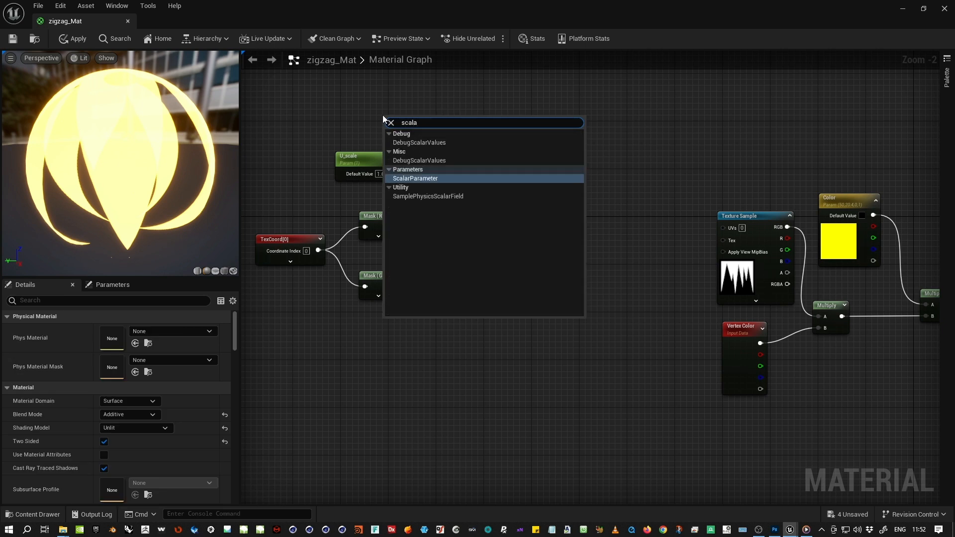
pyautogui.click(410, 178)
pyautogui.write('U_')
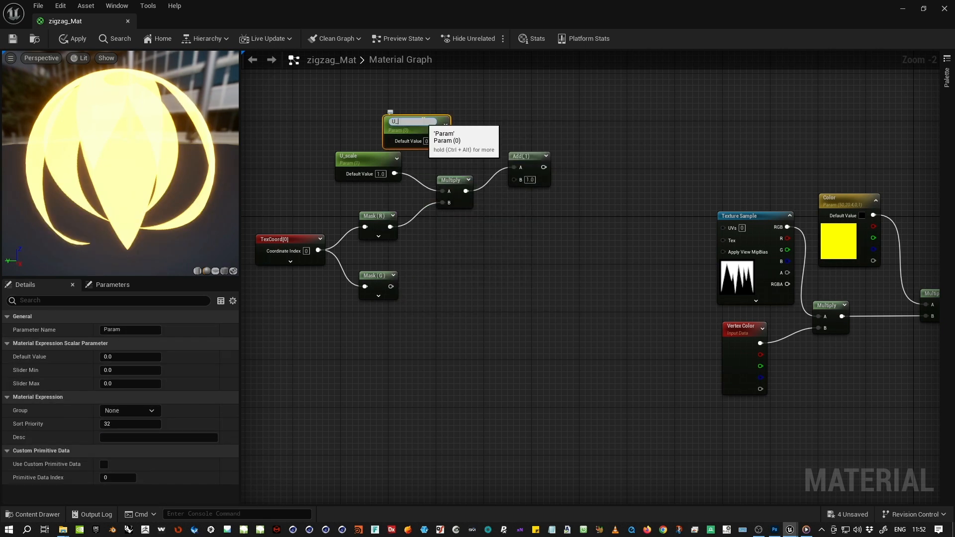
pyautogui.write('location')
pyautogui.press('Return')
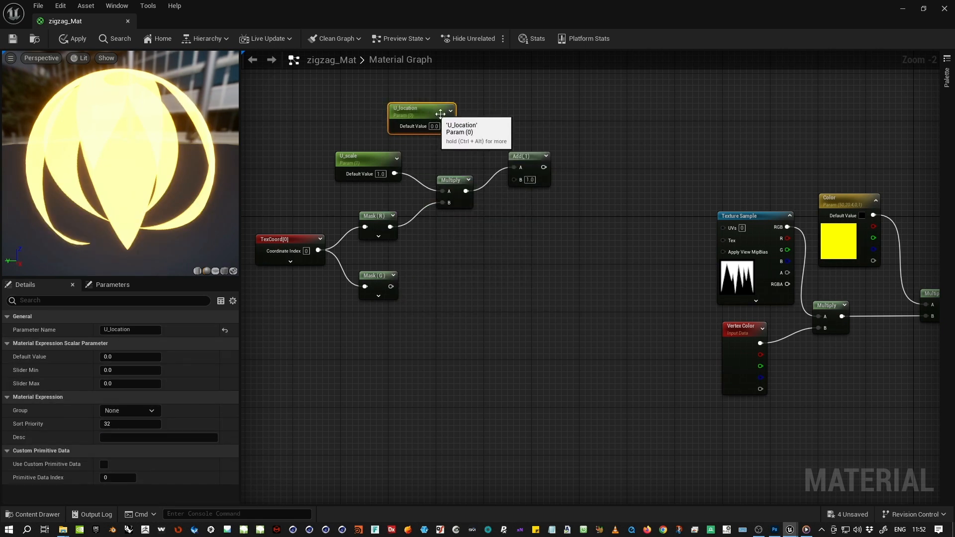
pyautogui.moveTo(448, 125); pyautogui.dragTo(514, 168)
pyautogui.moveTo(466, 191); pyautogui.dragTo(515, 180)
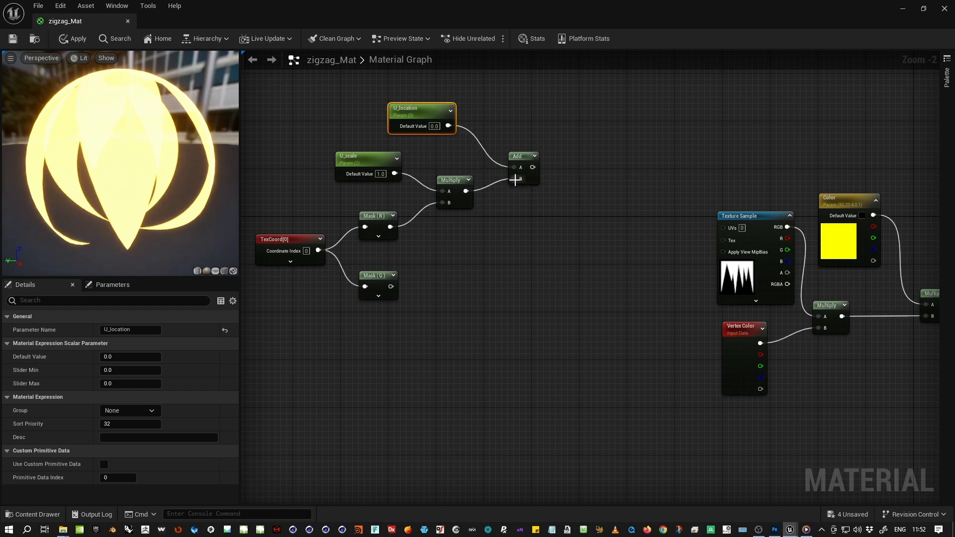
# Duplicate the U_scale and U_location parameters together and place the copies below the Mask (G) node
pyautogui.moveTo(378, 134); pyautogui.dragTo(399, 113)
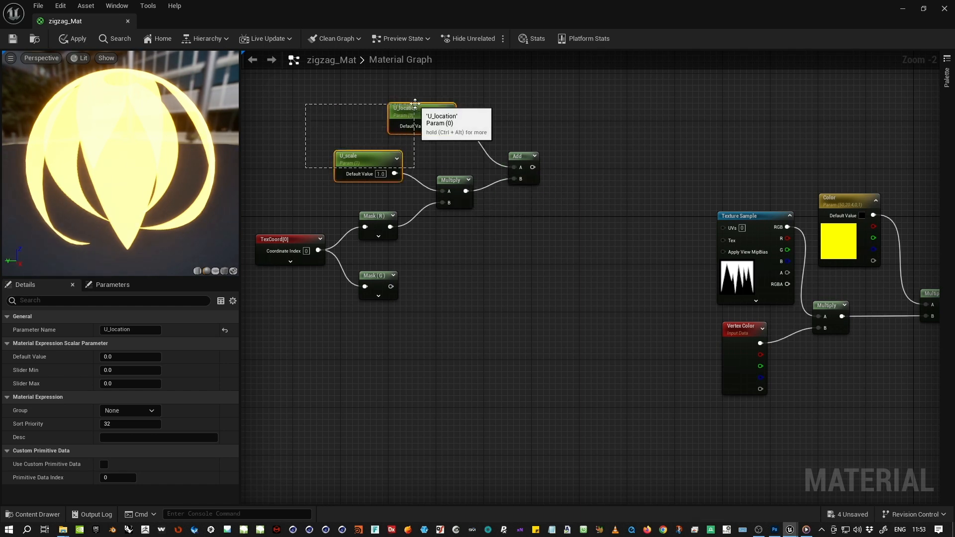
pyautogui.hotkey('ctrl', 'w')
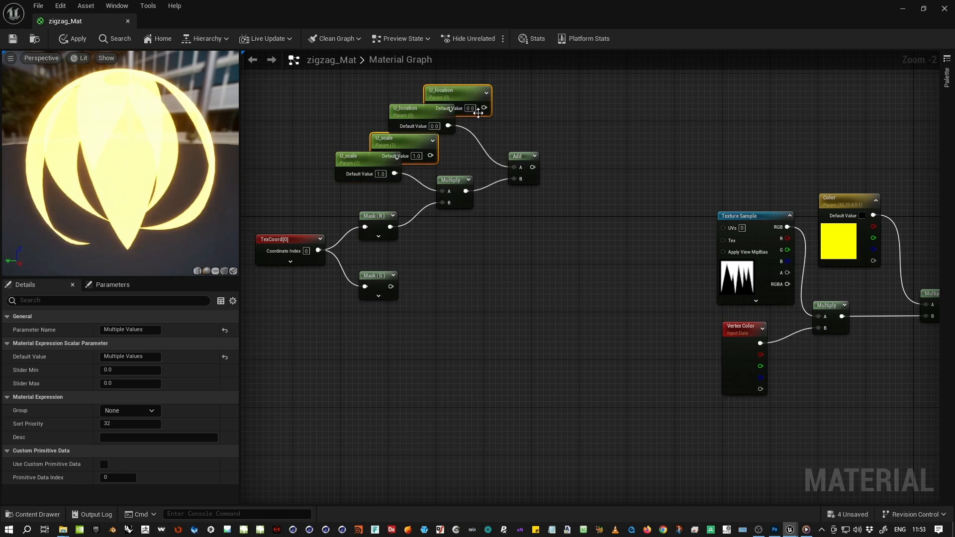
pyautogui.moveTo(478, 112); pyautogui.dragTo(422, 386)
pyautogui.click(464, 374)
# Rename the duplicated scale parameter to V_scale and the duplicated location parameter to V_location
pyautogui.click(376, 330)
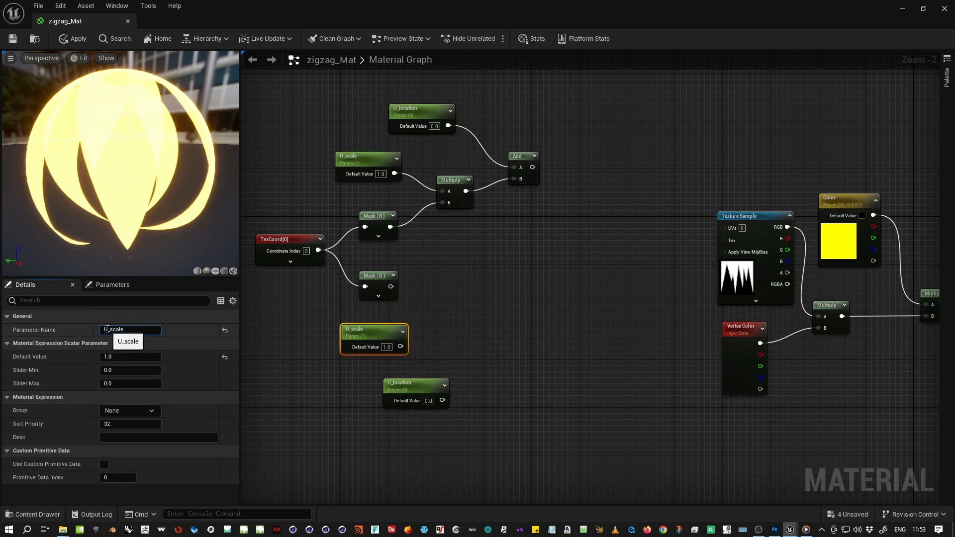
pyautogui.press('Return')
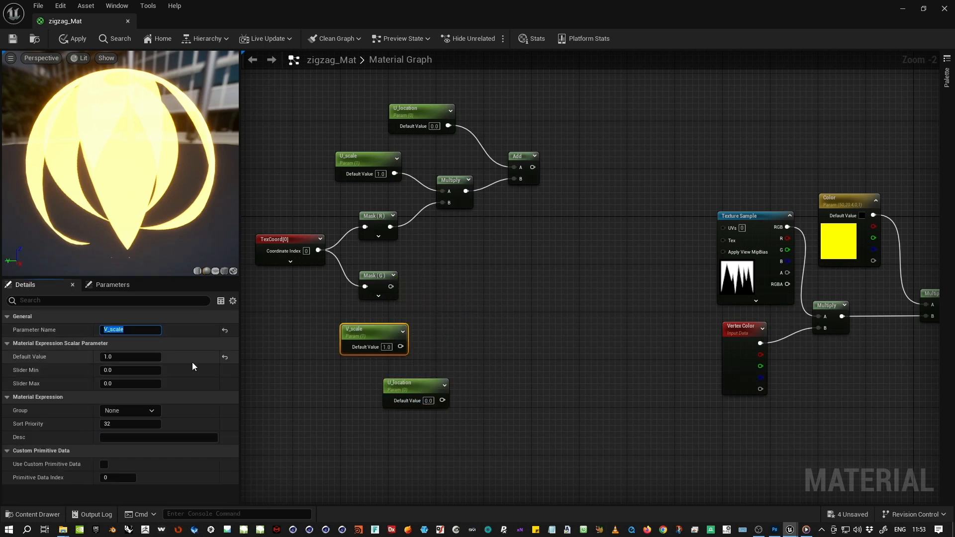
pyautogui.click(415, 391)
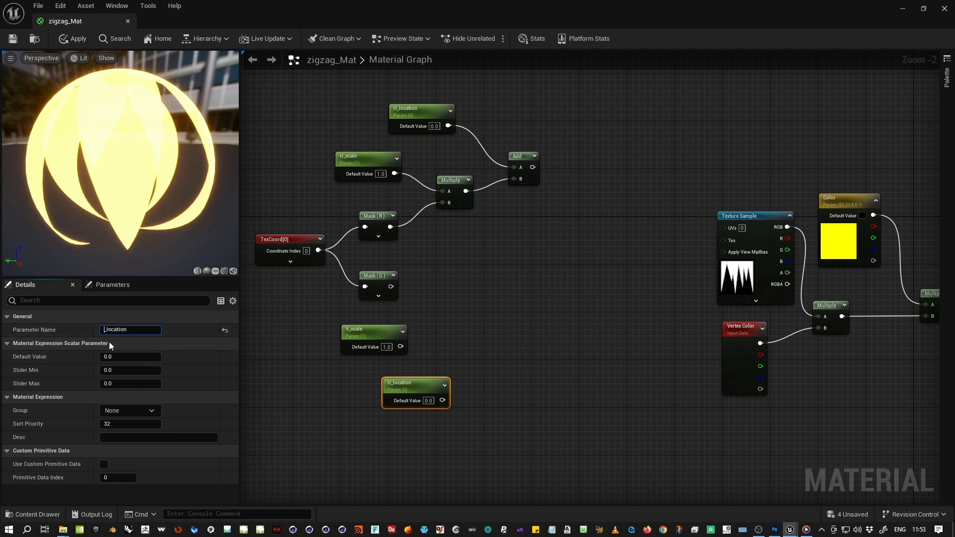
pyautogui.click(449, 261)
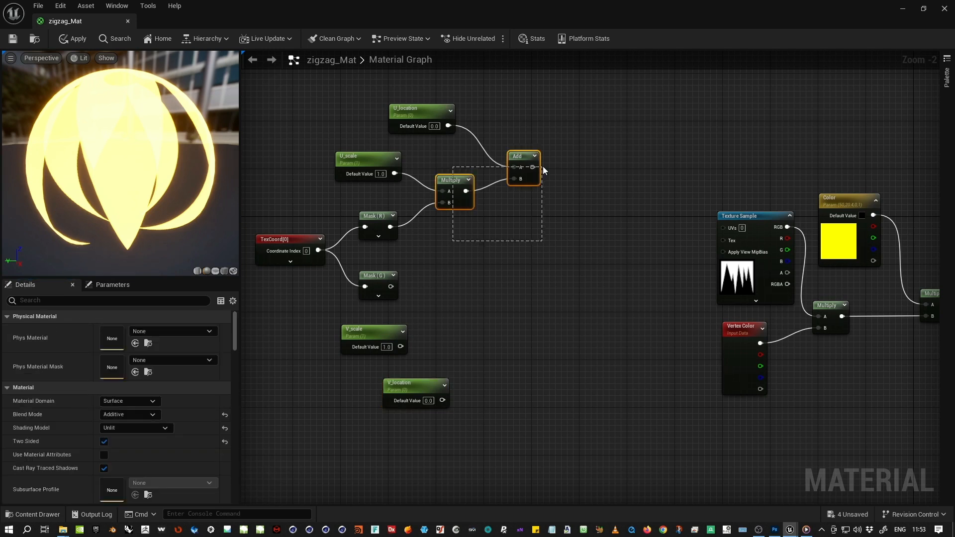
# Duplicate the Multiply and Add nodes, then feed Mask (G) and V_scale into the copied Multiply's A and B inputs beside Mask (G)
pyautogui.moveTo(543, 170); pyautogui.dragTo(455, 294)
pyautogui.hotkey('ctrl', 'd')
pyautogui.click(577, 244)
pyautogui.moveTo(391, 287); pyautogui.dragTo(437, 306)
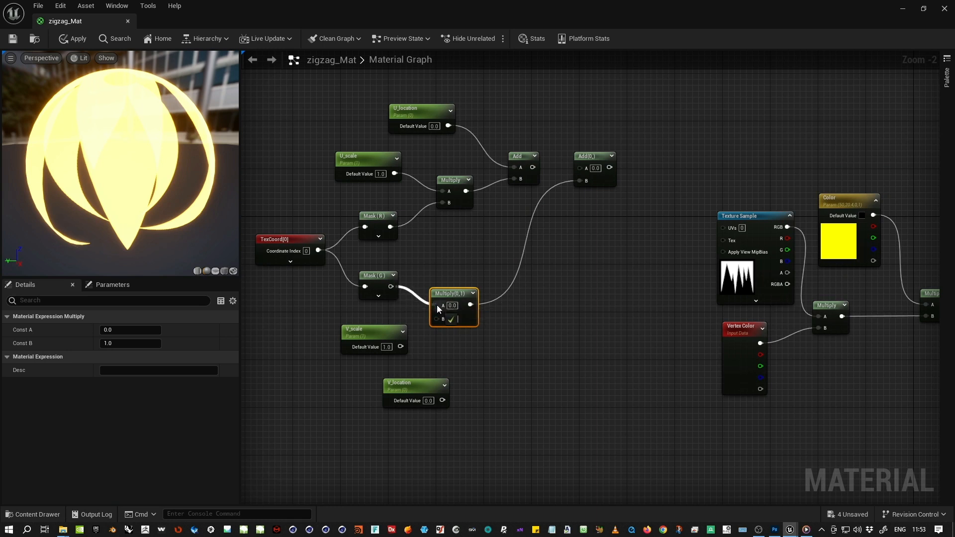
pyautogui.moveTo(401, 347); pyautogui.dragTo(437, 317)
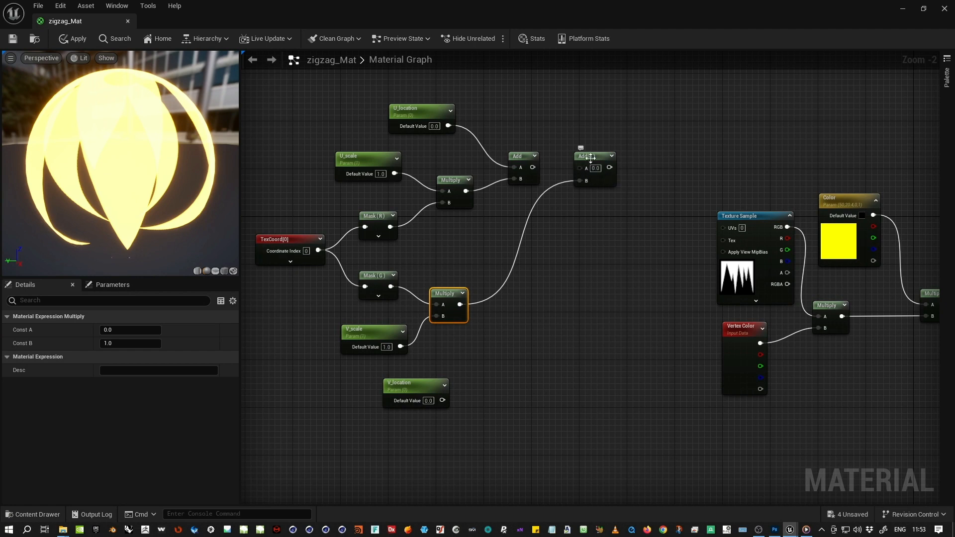
# Place the copied Add node beyond the lower Multiply, connecting the Multiply to its A input and V_location to its B input
pyautogui.moveTo(590, 158); pyautogui.dragTo(519, 331)
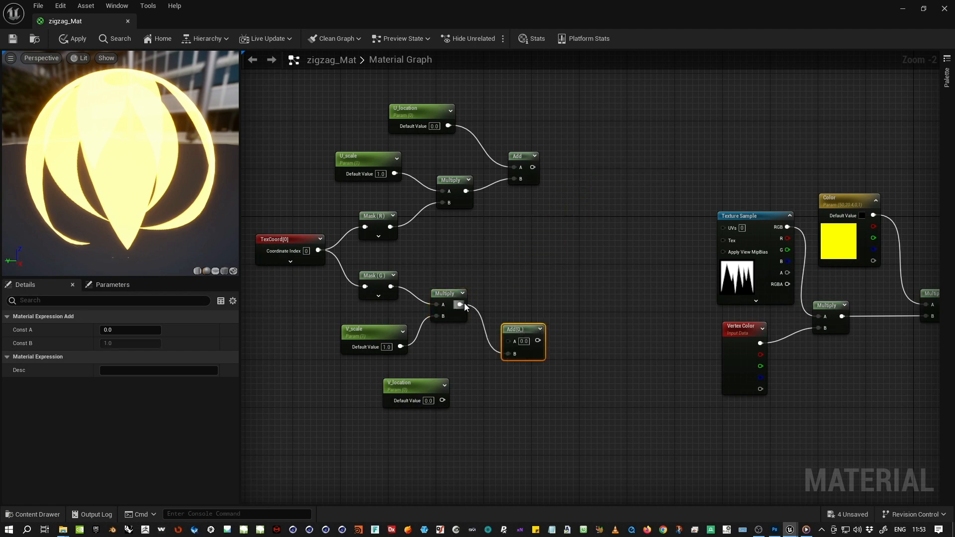
pyautogui.moveTo(462, 304); pyautogui.dragTo(508, 340)
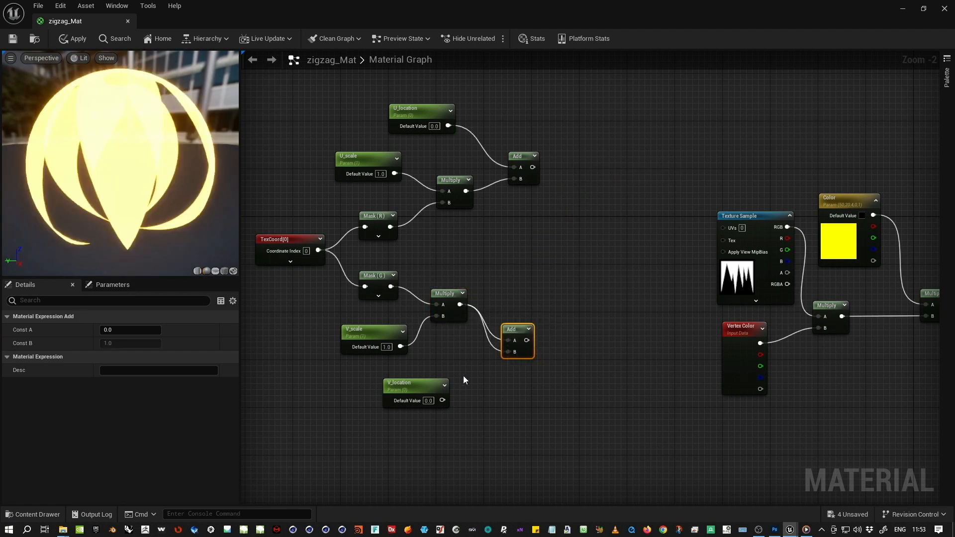
pyautogui.moveTo(442, 401); pyautogui.dragTo(577, 240)
# Combine the upper Add (A) and lower Add (B) in an AppendVector node and connect its output to the Texture Sample's UVs
pyautogui.click(510, 320)
pyautogui.write('appe')
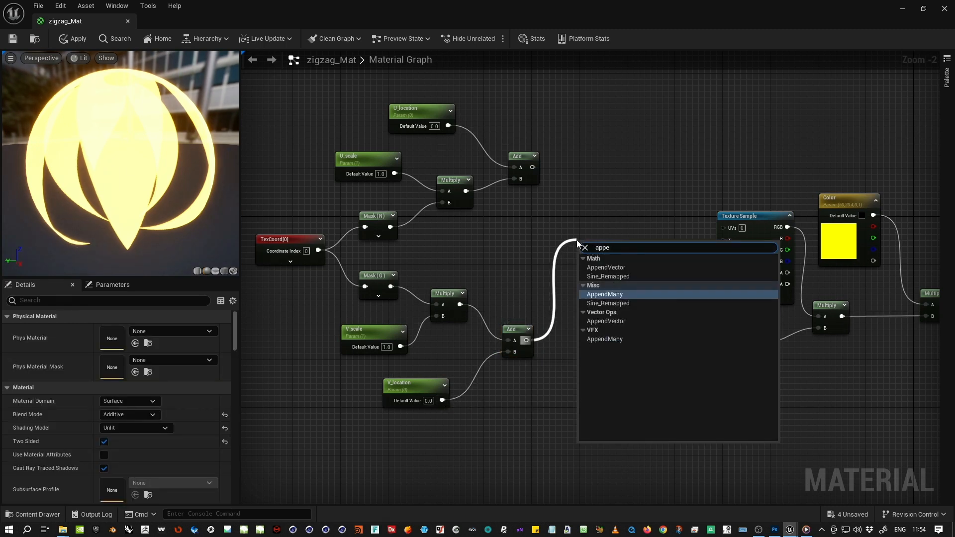
pyautogui.write('nd')
pyautogui.click(601, 266)
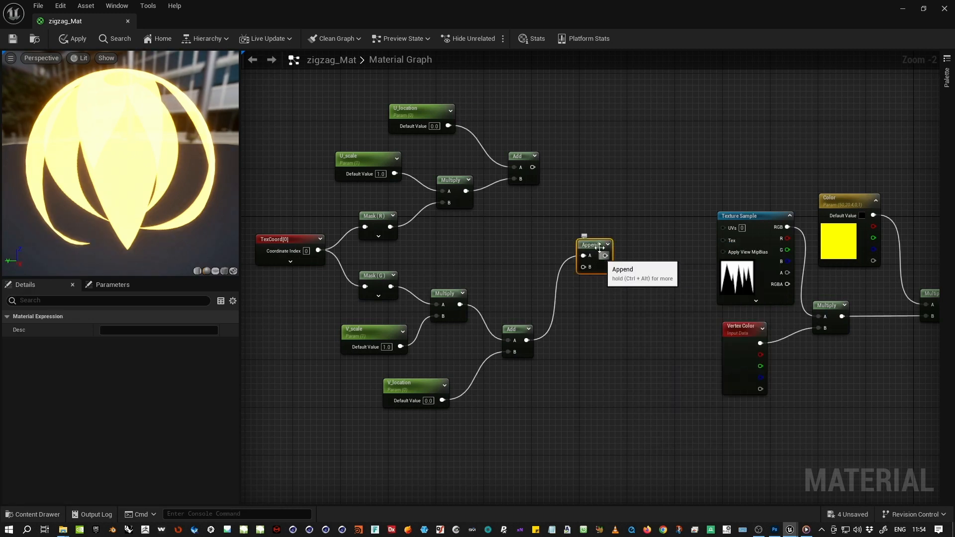
pyautogui.moveTo(532, 167); pyautogui.dragTo(584, 257)
pyautogui.moveTo(530, 340); pyautogui.dragTo(528, 341)
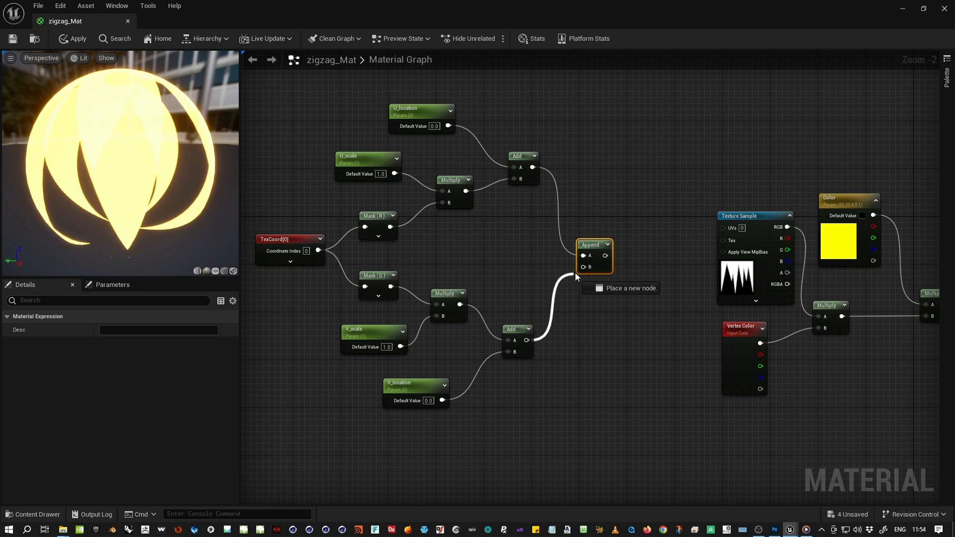
pyautogui.moveTo(585, 268); pyautogui.dragTo(725, 228)
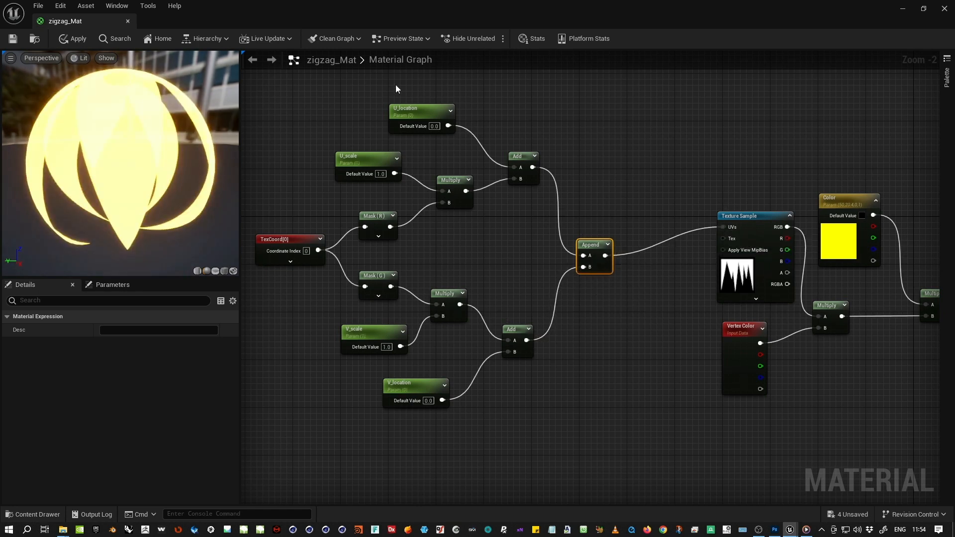
# Move the whole UV node group, from TexCoord to Append, closer to the Texture Sample
pyautogui.moveTo(256, 91); pyautogui.dragTo(622, 452)
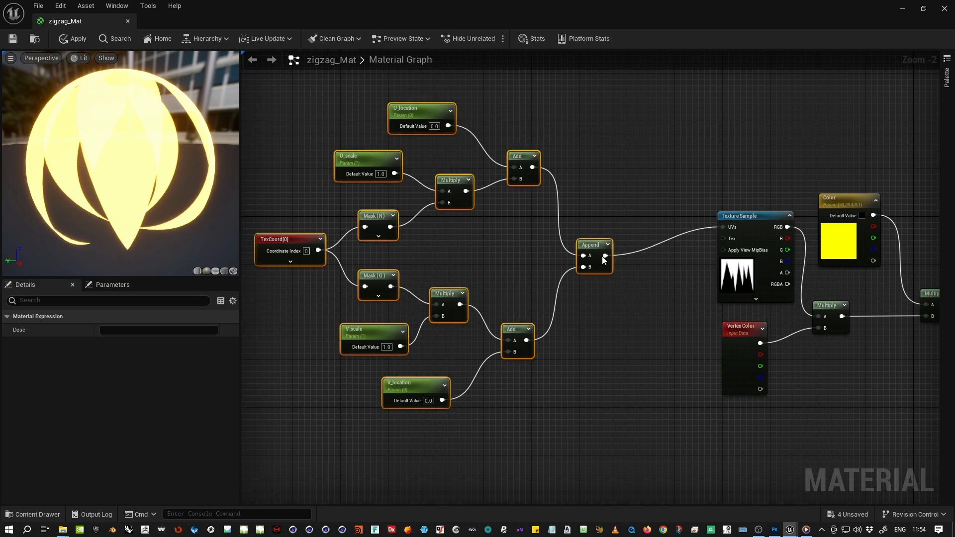
pyautogui.moveTo(593, 252); pyautogui.dragTo(674, 223)
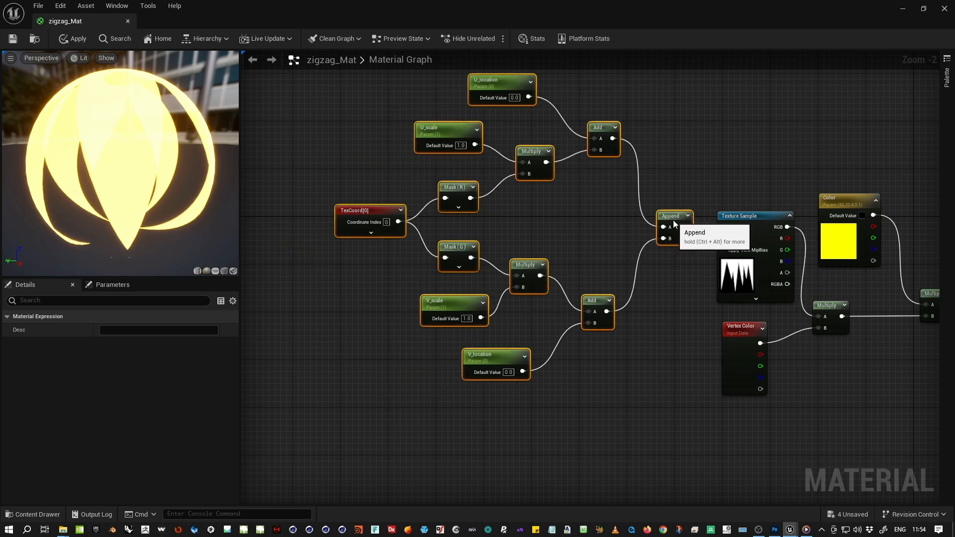
# Convert the Texture Sample node to a parameter named Texture
pyautogui.click(758, 216)
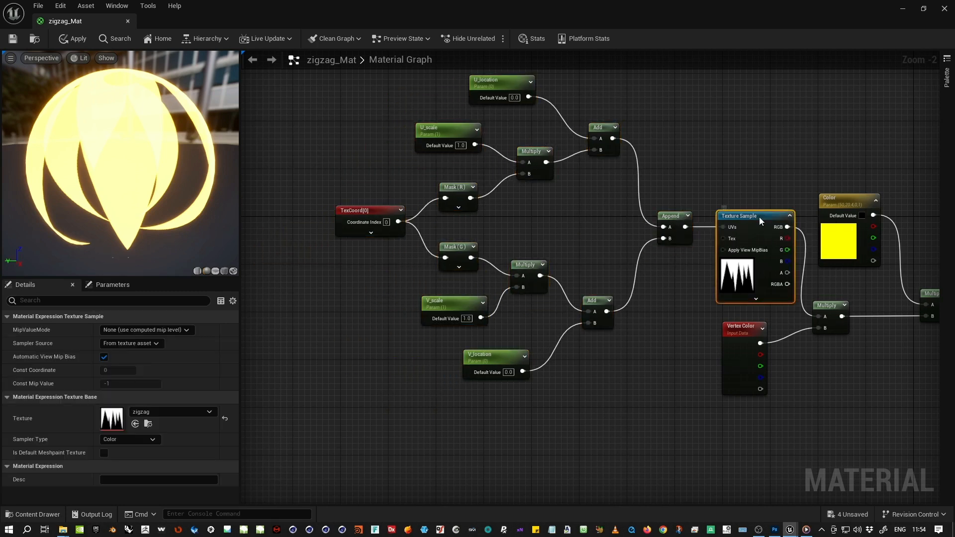
pyautogui.rightClick(759, 217)
pyautogui.click(799, 257)
pyautogui.write('Te')
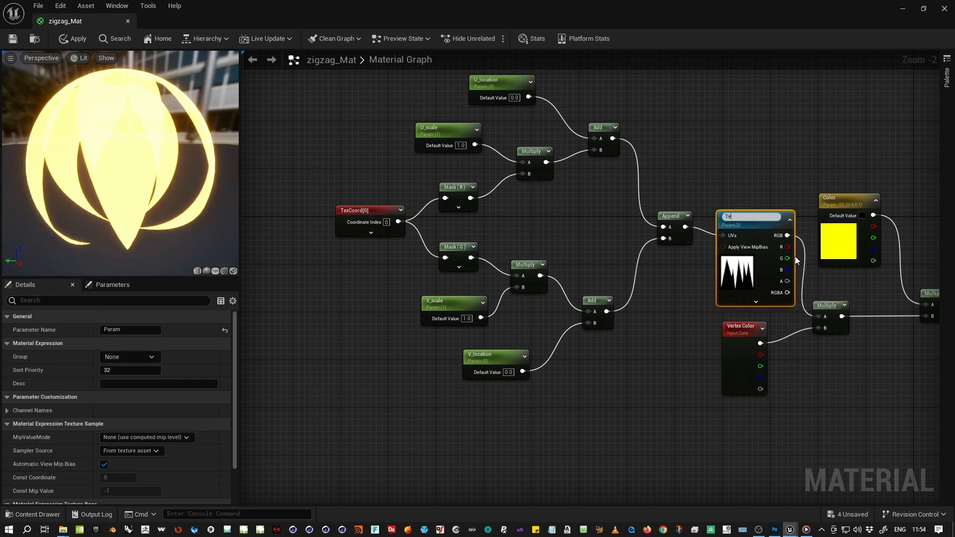
pyautogui.write('xture')
pyautogui.press('Return')
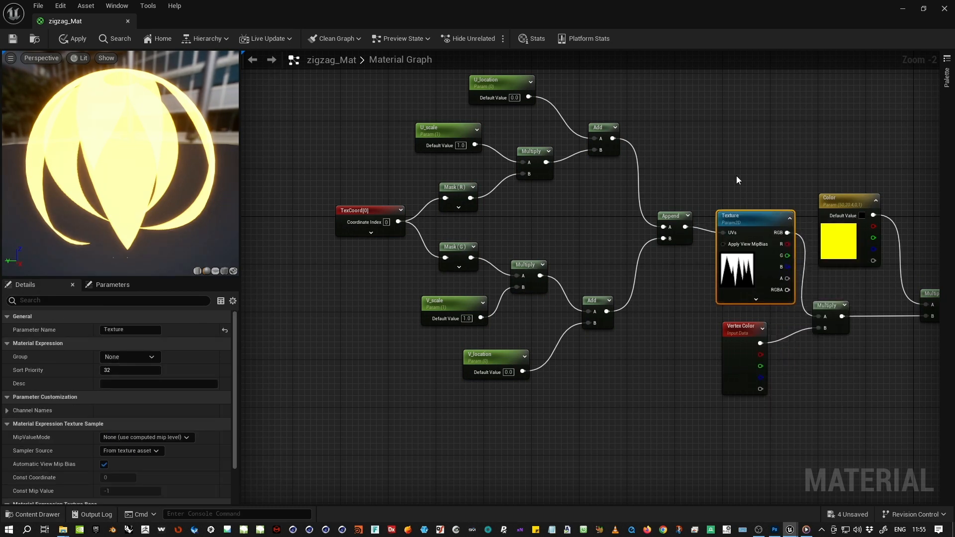
# Save the zigzag_Mat material and shrink its editor window to uncover the level editor's Content Browser
pyautogui.moveTo(723, 164); pyautogui.dragTo(603, 187, button='right')
pyautogui.scroll(-1, 623, 183)
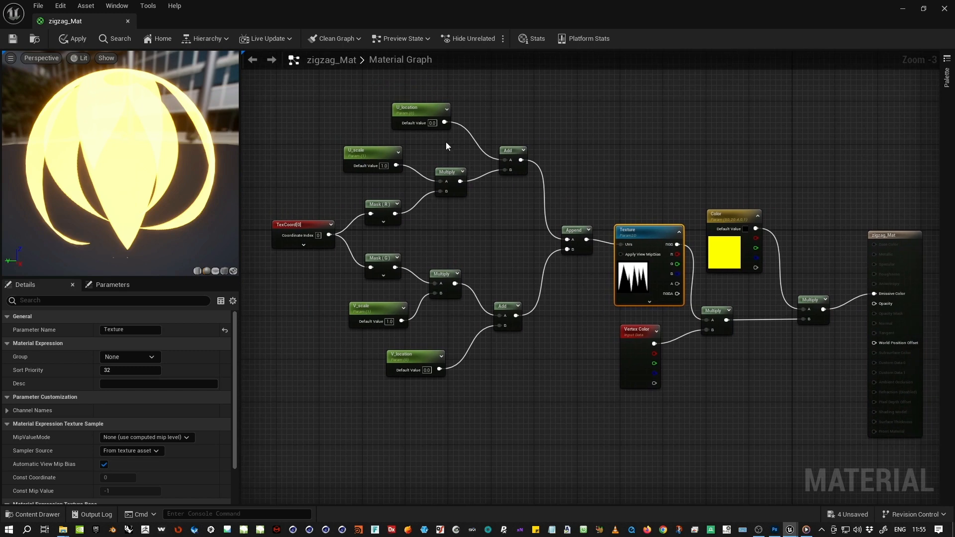
pyautogui.click(15, 43)
pyautogui.click(924, 9)
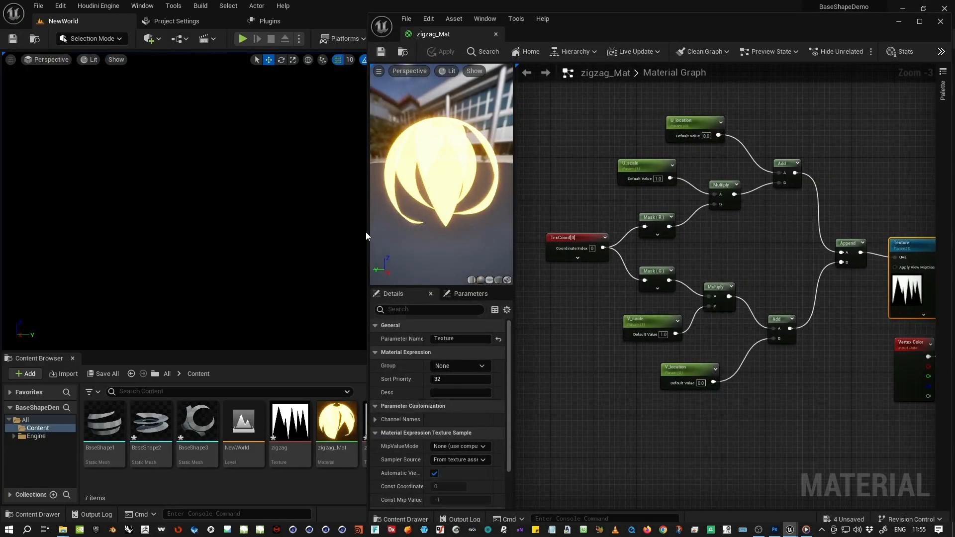
pyautogui.moveTo(366, 232); pyautogui.dragTo(431, 239)
# Create a material instance from zigzag_Mat and name it zigzag_MI_1
pyautogui.click(337, 422)
pyautogui.rightClick(337, 422)
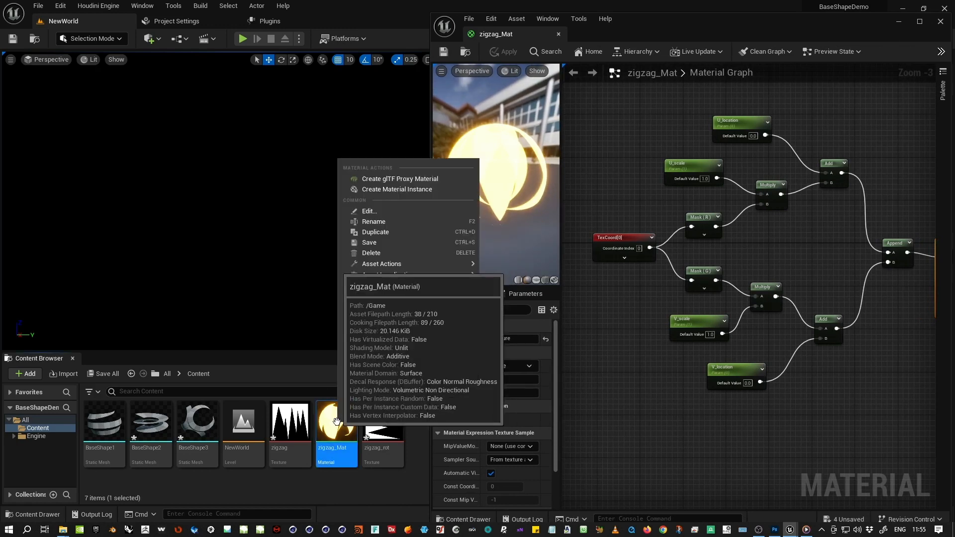
pyautogui.click(420, 192)
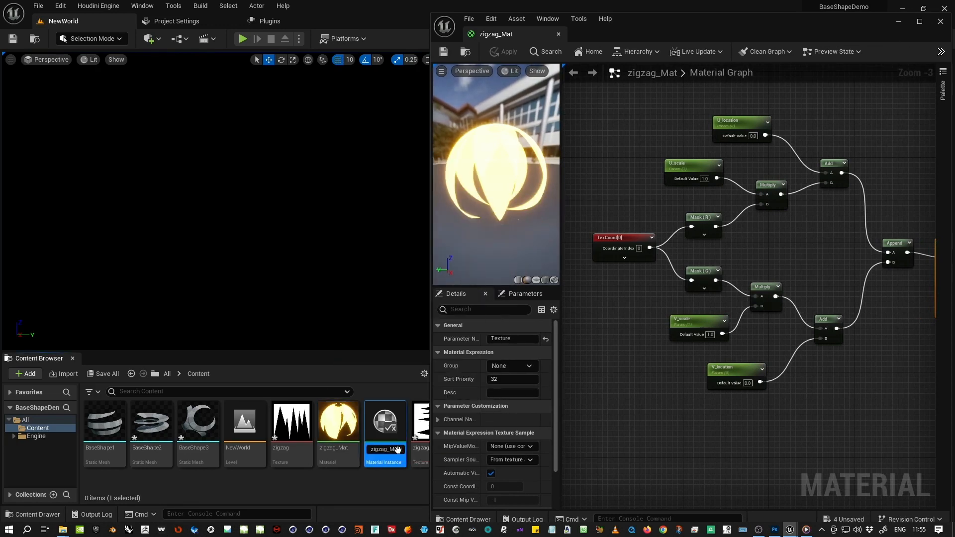
pyautogui.write('zigzag_MI_1')
pyautogui.press('Return')
# Place the BaseShape1 mesh in the level and apply the zigzag_MI_1 material instance to it
pyautogui.click(106, 417)
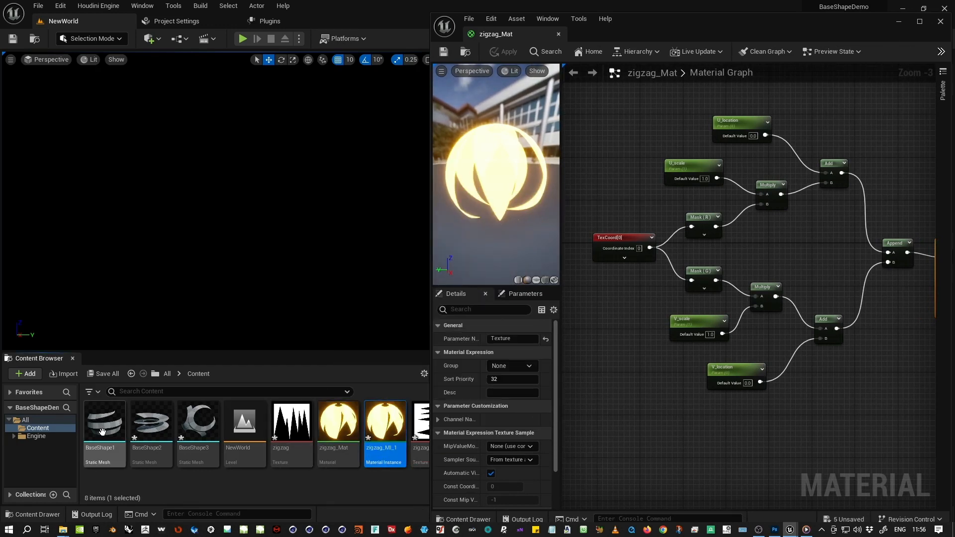
pyautogui.moveTo(107, 415); pyautogui.dragTo(119, 245)
pyautogui.click(371, 409)
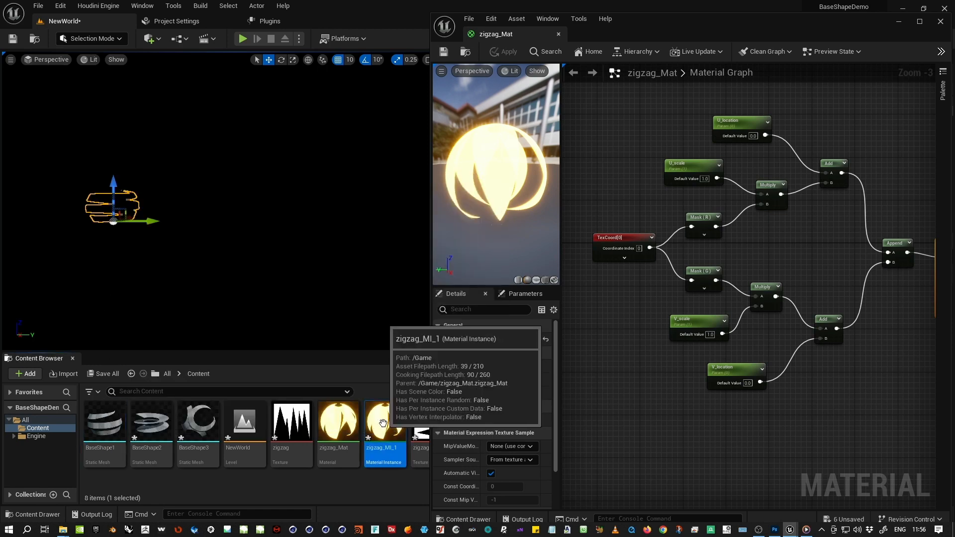
pyautogui.moveTo(371, 408); pyautogui.dragTo(124, 207)
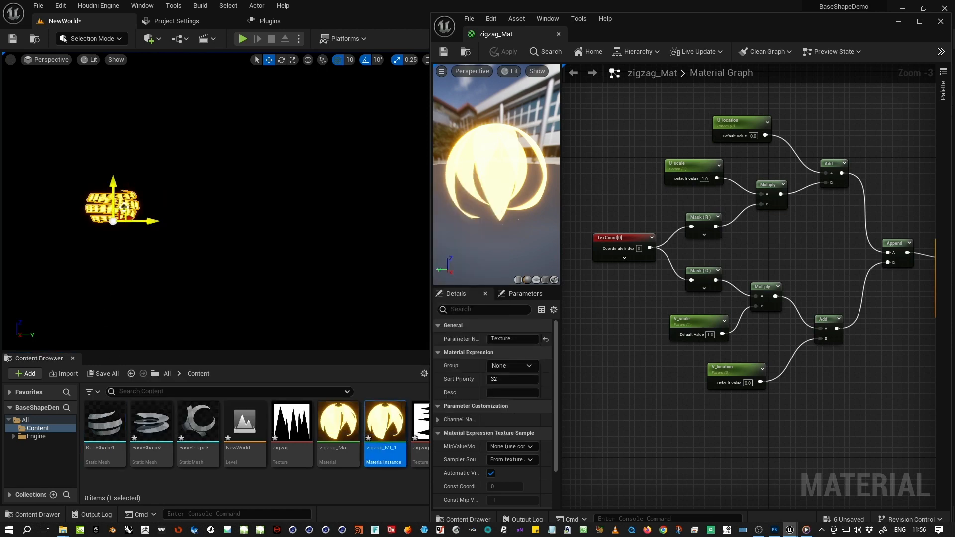
# Close the material editor, set BaseShape1's location to 0, 0, 0 and focus the viewport on it
pyautogui.click(940, 22)
pyautogui.doubleClick(723, 112)
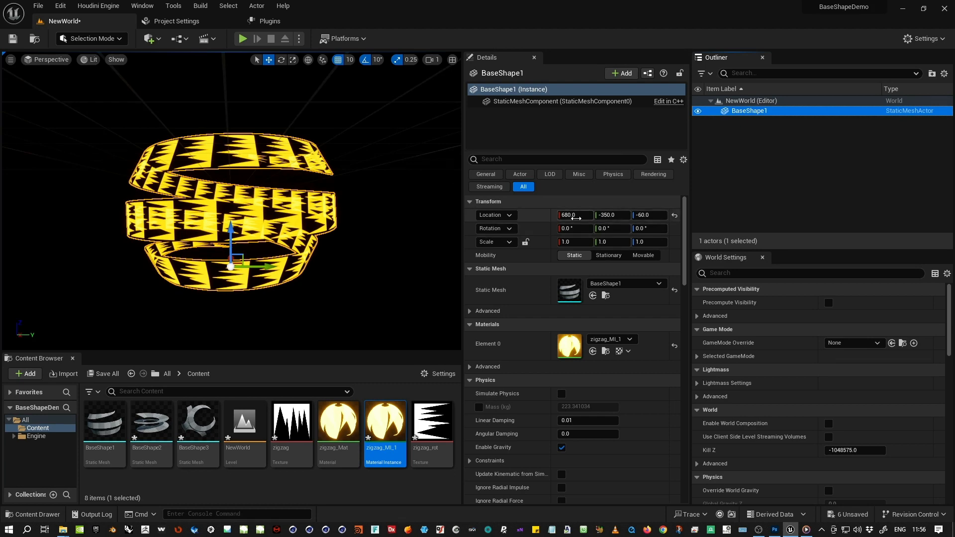
pyautogui.click(572, 216)
pyautogui.click(605, 215)
pyautogui.write('0')
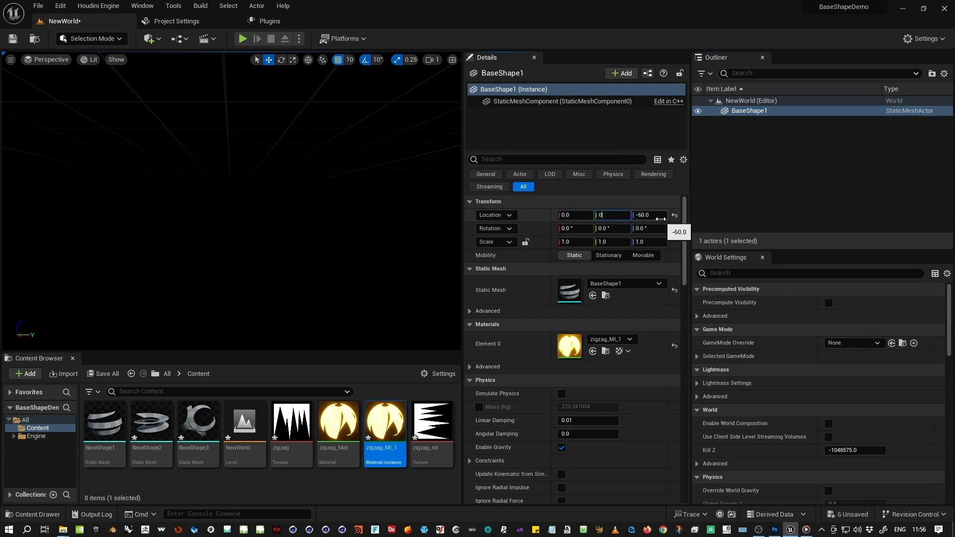
pyautogui.doubleClick(729, 111)
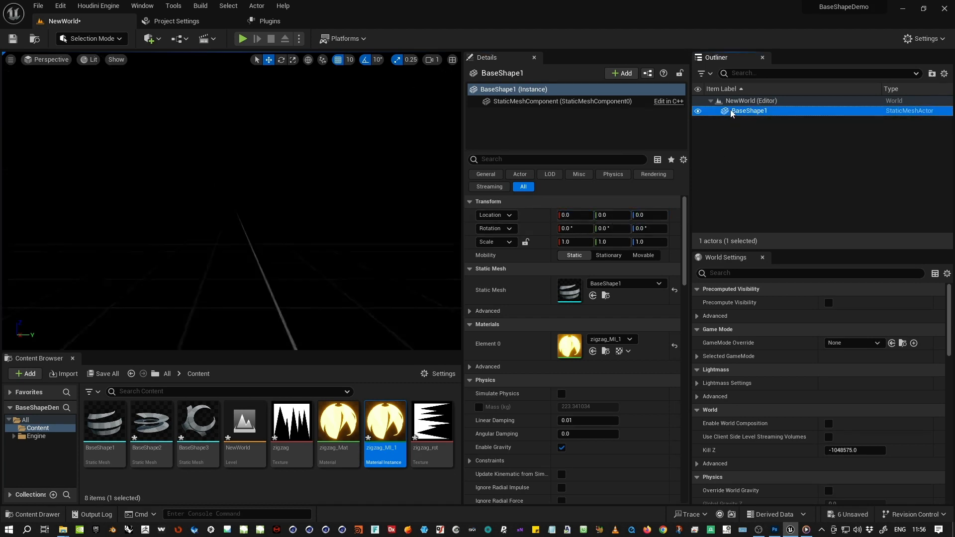
# Open zigzag_MI_1 and override V_scale with about 0.064 and V_location with about 0.22
pyautogui.doubleClick(392, 433)
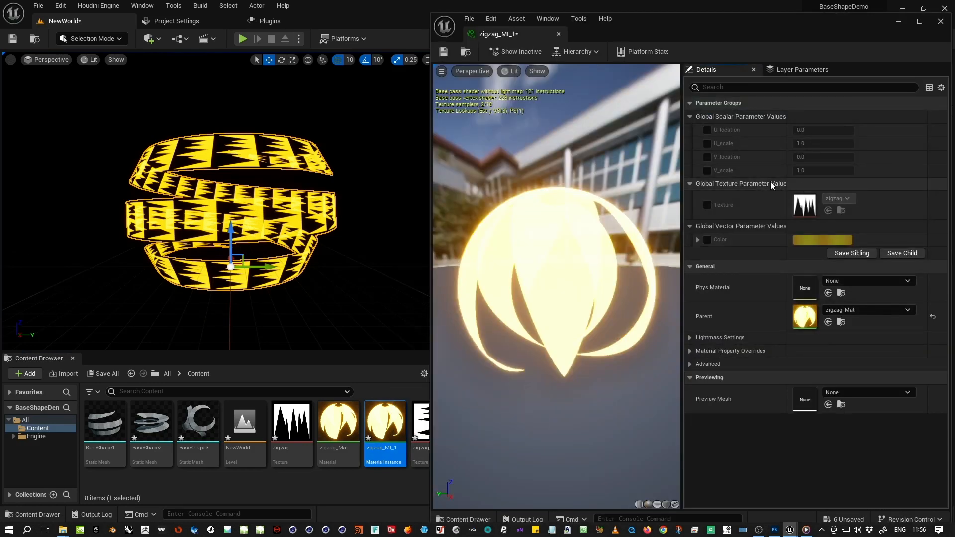
pyautogui.click(706, 170)
pyautogui.moveTo(808, 170); pyautogui.dragTo(776, 170)
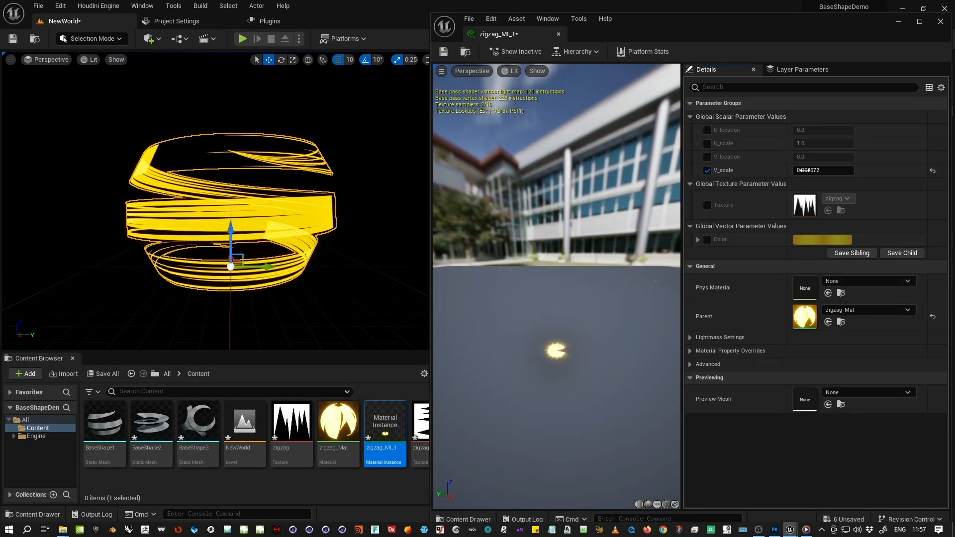
pyautogui.click(707, 156)
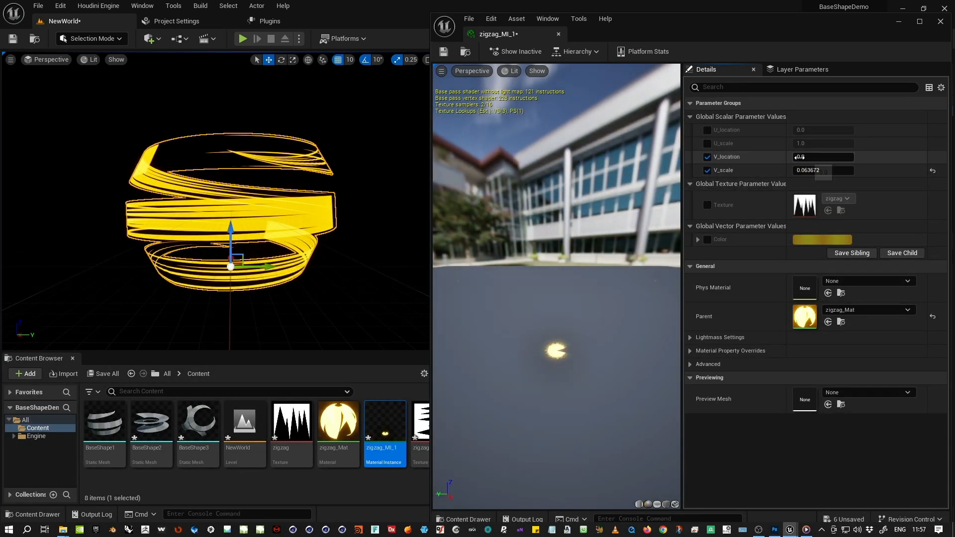
pyautogui.moveTo(800, 157)
pyautogui.mouseDown()
pyautogui.moveTo(832, 157)
pyautogui.moveTo(793, 157)
pyautogui.mouseUp()
# Override the level viewport's game exposure settings with an EV100 of about -2.3
pyautogui.click(92, 60)
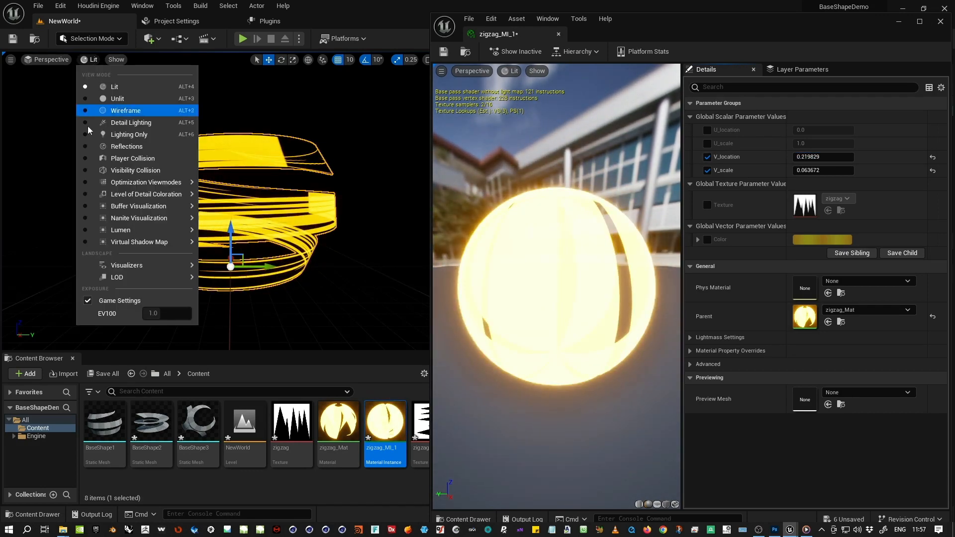
pyautogui.moveTo(153, 313); pyautogui.dragTo(148, 314)
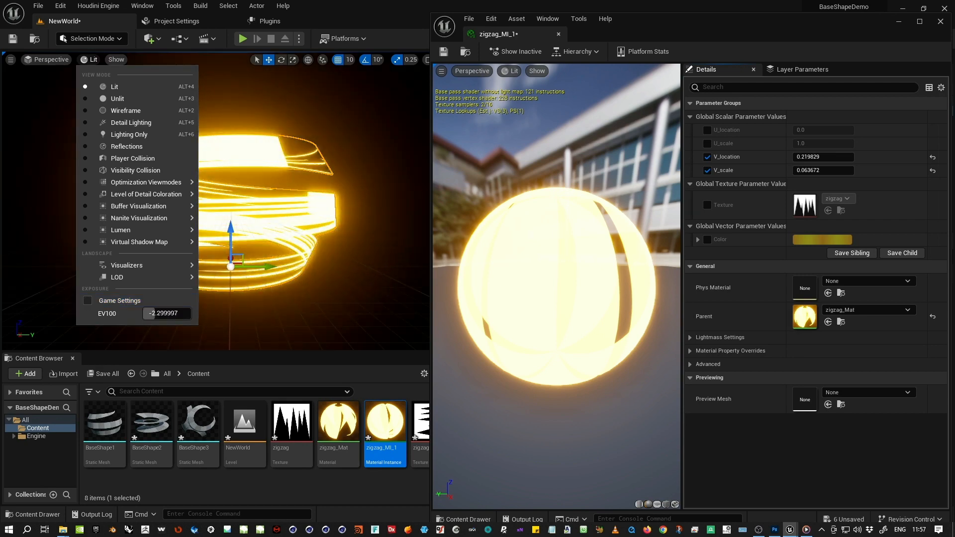
pyautogui.click(239, 358)
# Set the zigzag texture's Y-axis Tiling Method to Clamp and save the texture
pyautogui.doubleClick(296, 431)
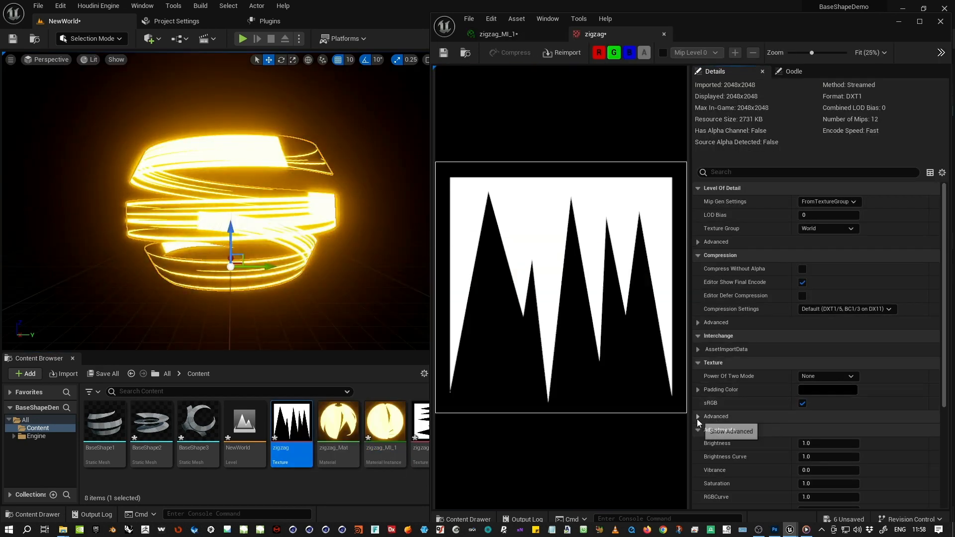
pyautogui.click(696, 419)
pyautogui.click(850, 443)
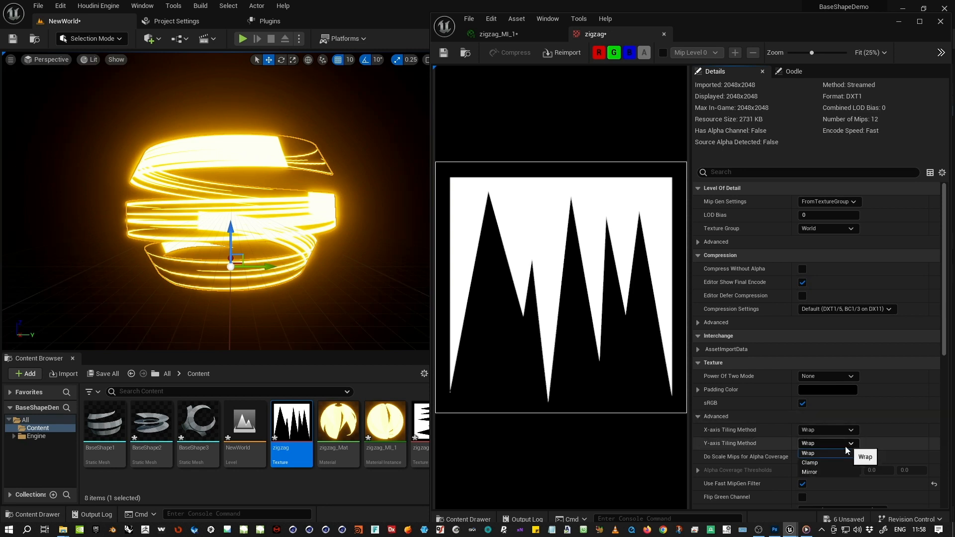
pyautogui.click(816, 460)
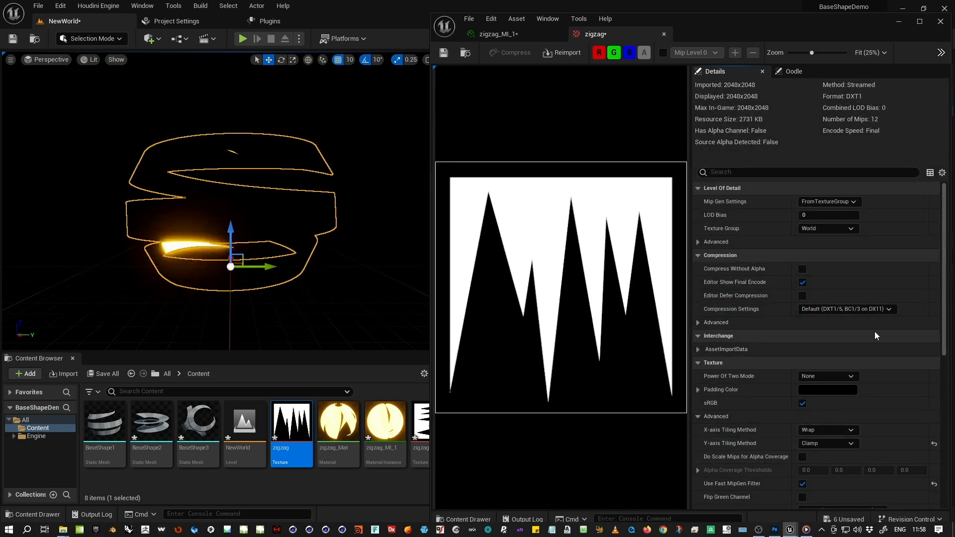
pyautogui.click(443, 53)
# In zigzag_MI_1, slide V_location up to about 4.56, reset it to 0.0 and save the instance
pyautogui.click(498, 34)
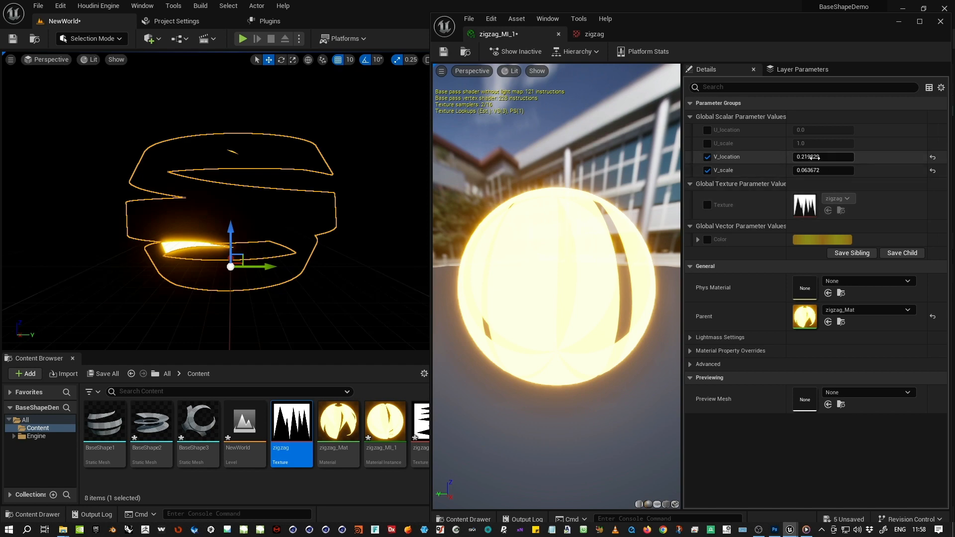
pyautogui.moveTo(802, 156); pyautogui.dragTo(932, 157)
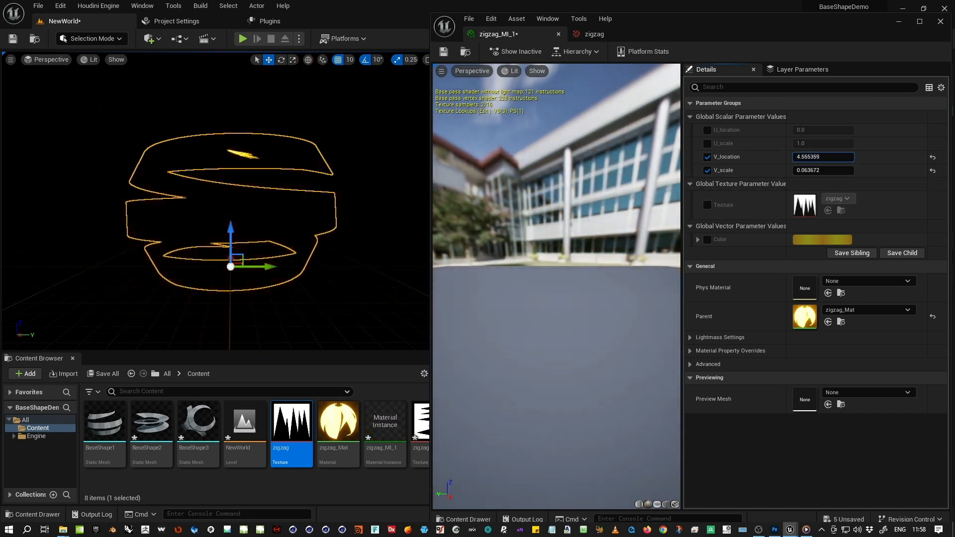
pyautogui.click(932, 157)
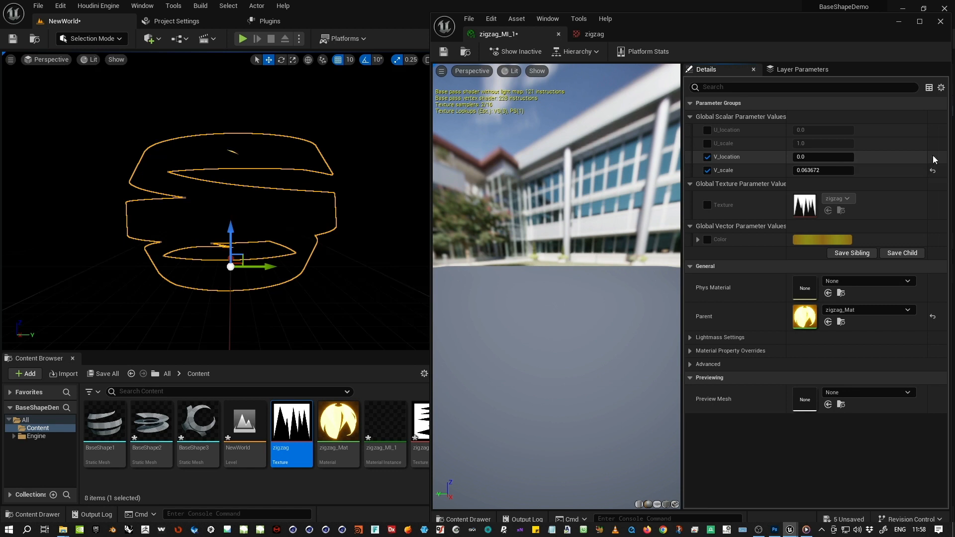
pyautogui.click(443, 52)
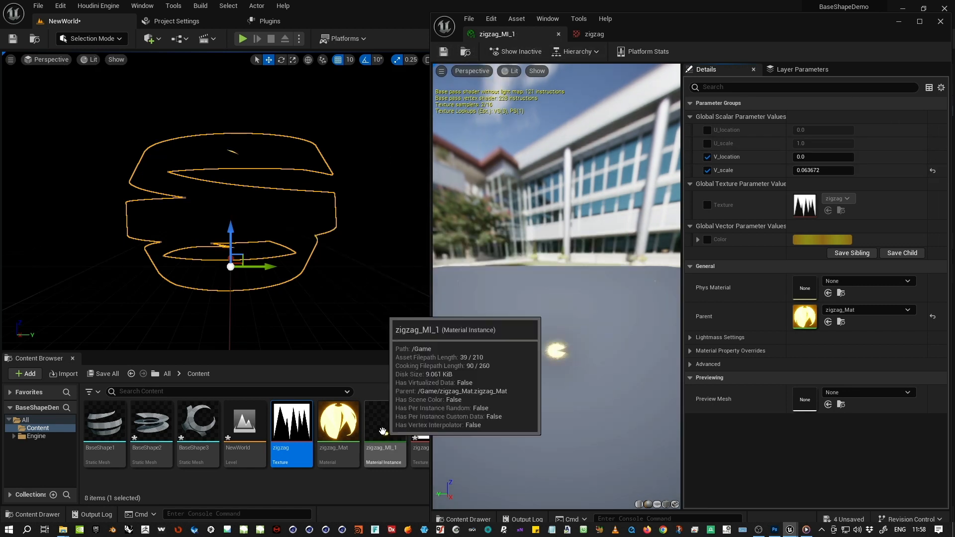
# Duplicate zigzag_MI_1 twice to create zigzag_MI_2 and zigzag_MI_3
pyautogui.click(382, 431)
pyautogui.rightClick(384, 436)
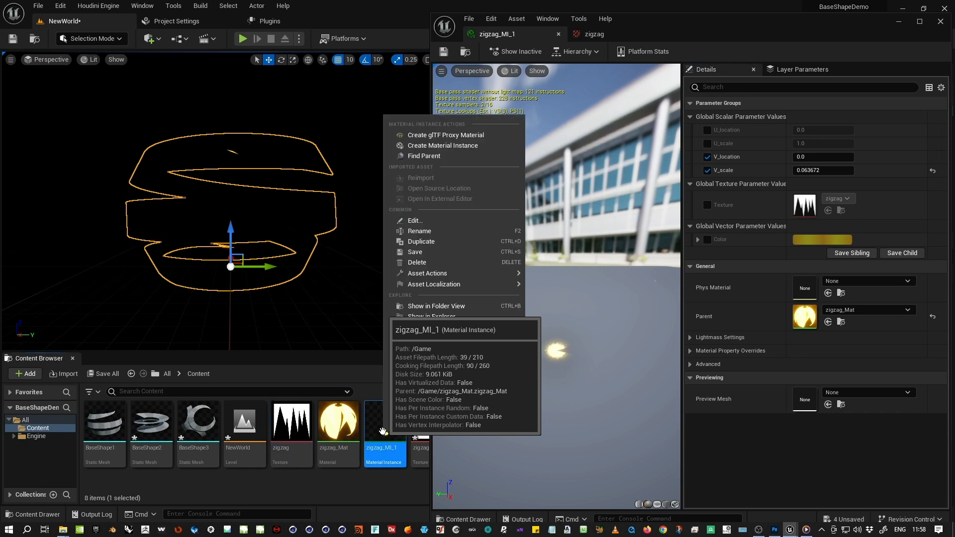
pyautogui.click(405, 243)
pyautogui.moveTo(431, 272); pyautogui.dragTo(529, 270)
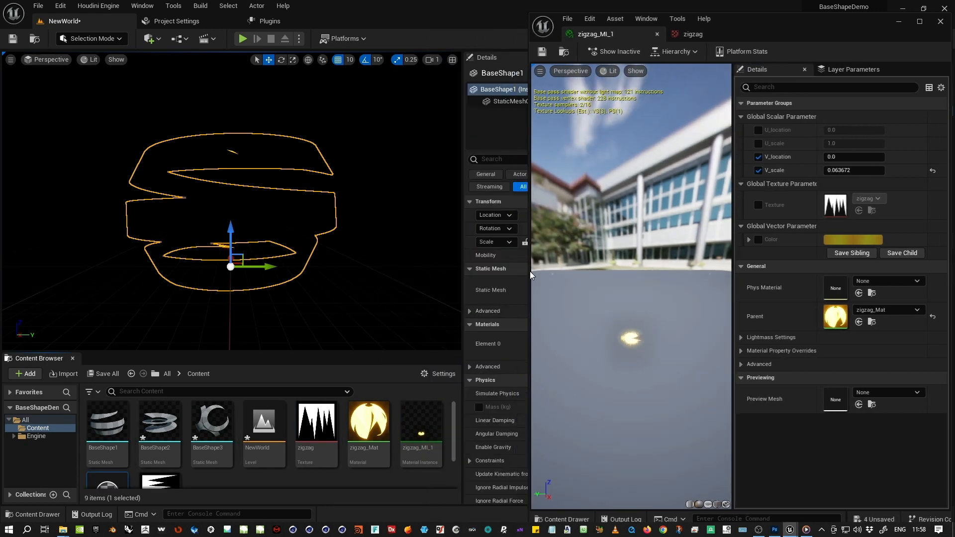
pyautogui.rightClick(419, 432)
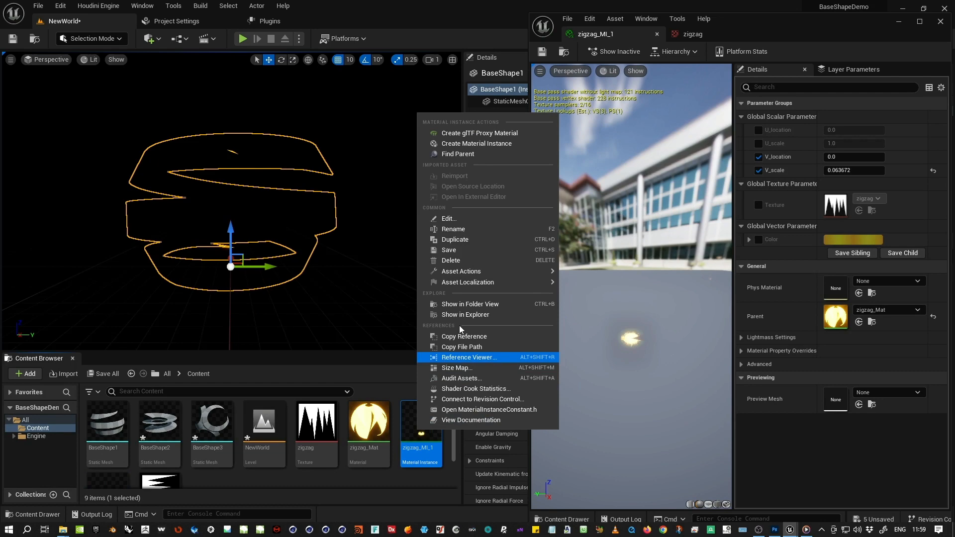
pyautogui.click(463, 240)
# Enlarge the Content Browser, then place the BaseShape2 and BaseShape3 meshes in the level, moving the instance editor out of the way
pyautogui.moveTo(374, 352); pyautogui.dragTo(375, 312)
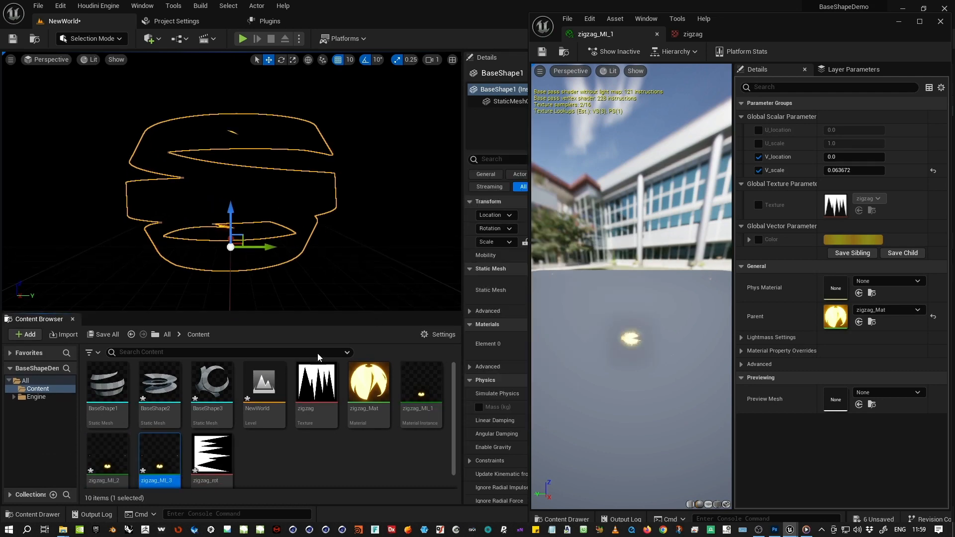
pyautogui.click(317, 359)
pyautogui.moveTo(168, 387); pyautogui.dragTo(207, 199)
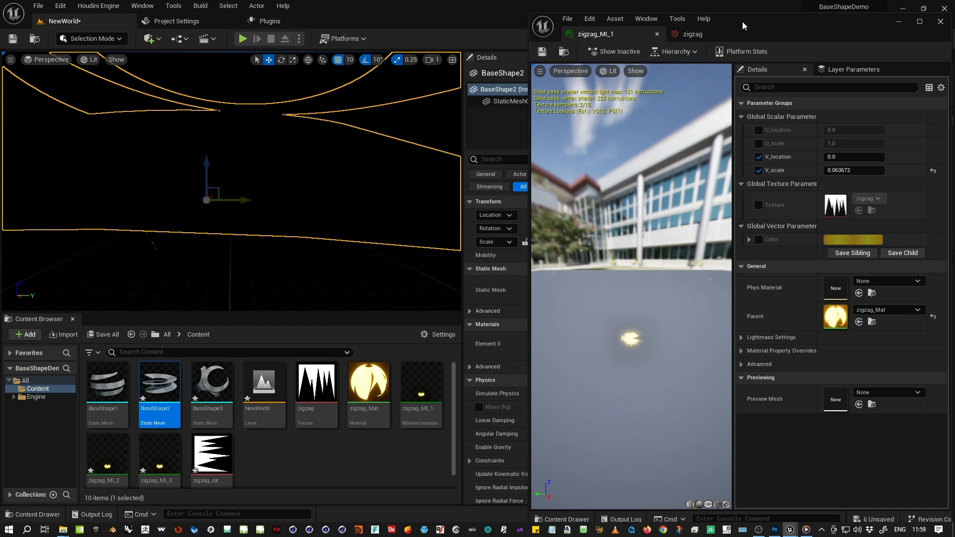
pyautogui.moveTo(744, 23); pyautogui.dragTo(470, 493)
pyautogui.moveTo(211, 383); pyautogui.dragTo(247, 192)
# Select BaseShape2 and BaseShape3 together and set their location to 0, 0, 0
pyautogui.keyDown('ctrl'); pyautogui.click(748, 120); pyautogui.keyUp('ctrl')
pyautogui.click(574, 142)
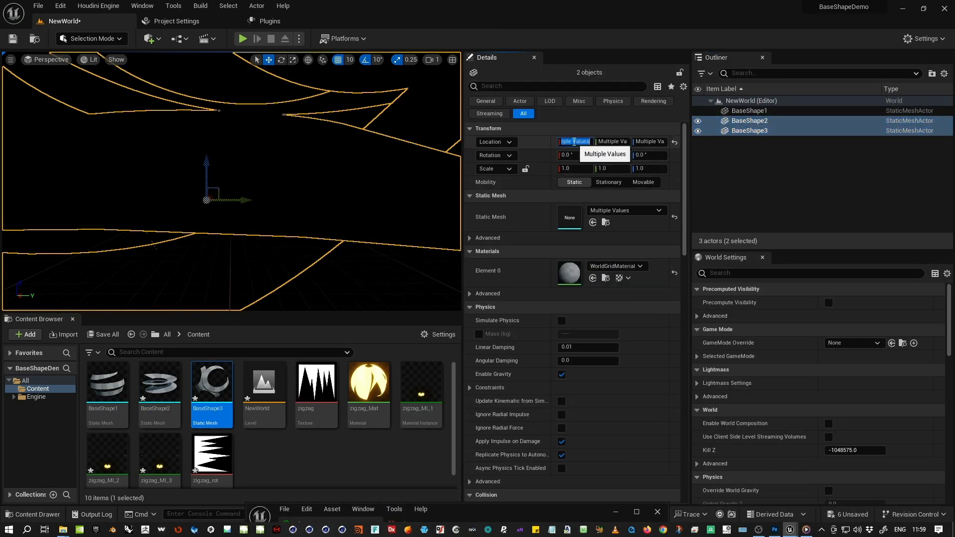
pyautogui.write('0')
pyautogui.press('Return')
pyautogui.click(650, 141)
pyautogui.write('0')
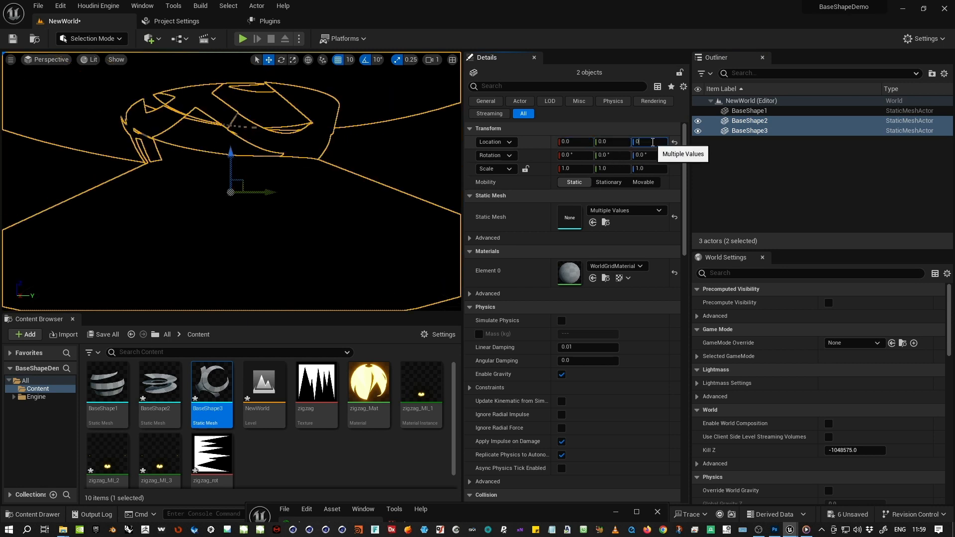
pyautogui.press('Return')
# Assign zigzag_MI_2 to BaseShape2 and zigzag_MI_3 to BaseShape3 as their Element 0 materials
pyautogui.click(716, 121)
pyautogui.moveTo(108, 459); pyautogui.dragTo(571, 344)
pyautogui.click(749, 130)
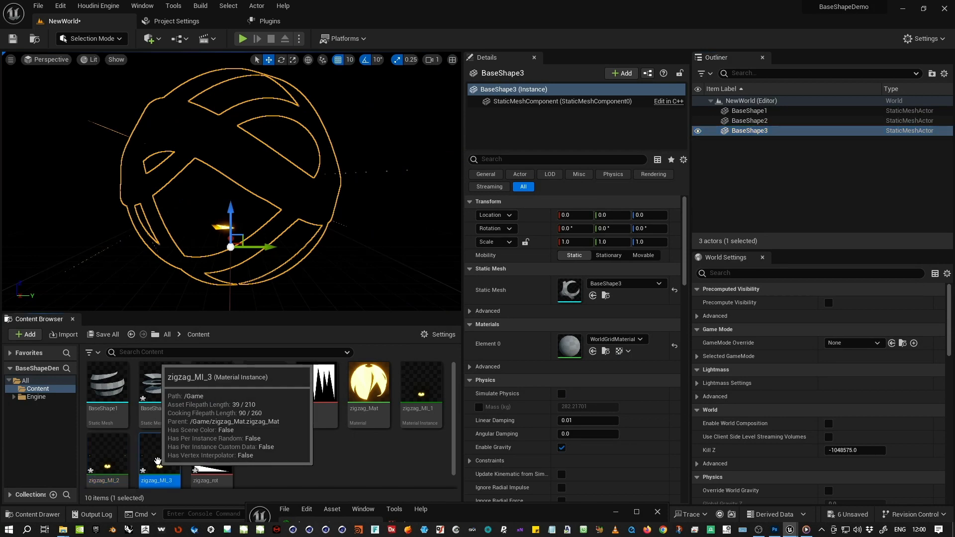
pyautogui.moveTo(154, 462); pyautogui.dragTo(569, 345)
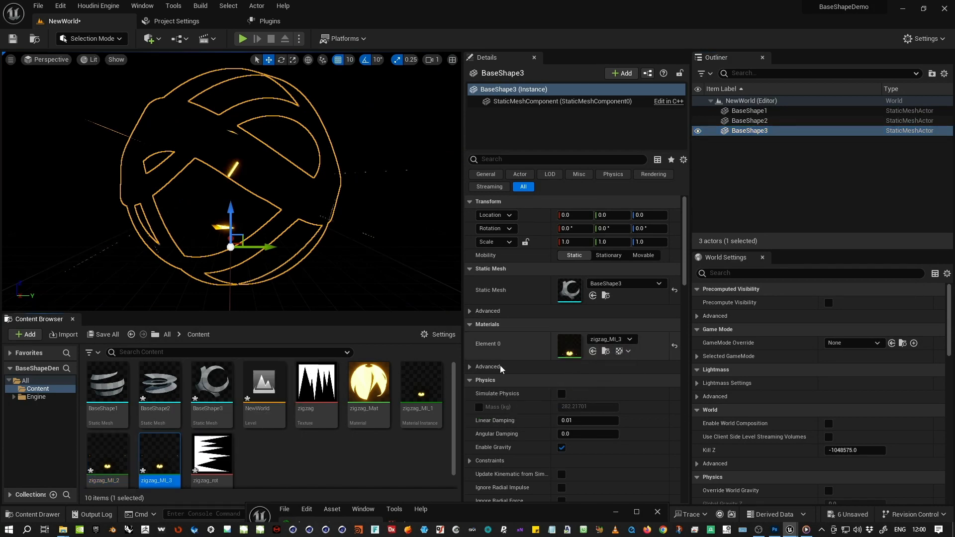
# Open zigzag_MI_3 and override its Color with a glowing light blue of about R 0.15, G 28.37, B 50
pyautogui.doubleClick(159, 460)
pyautogui.moveTo(597, 97); pyautogui.dragTo(610, 61)
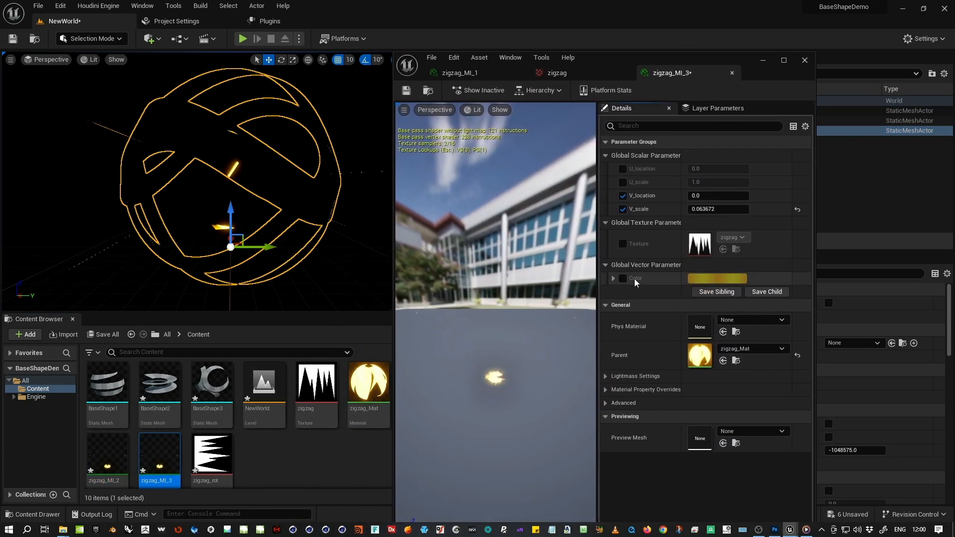
pyautogui.click(622, 278)
pyautogui.click(719, 279)
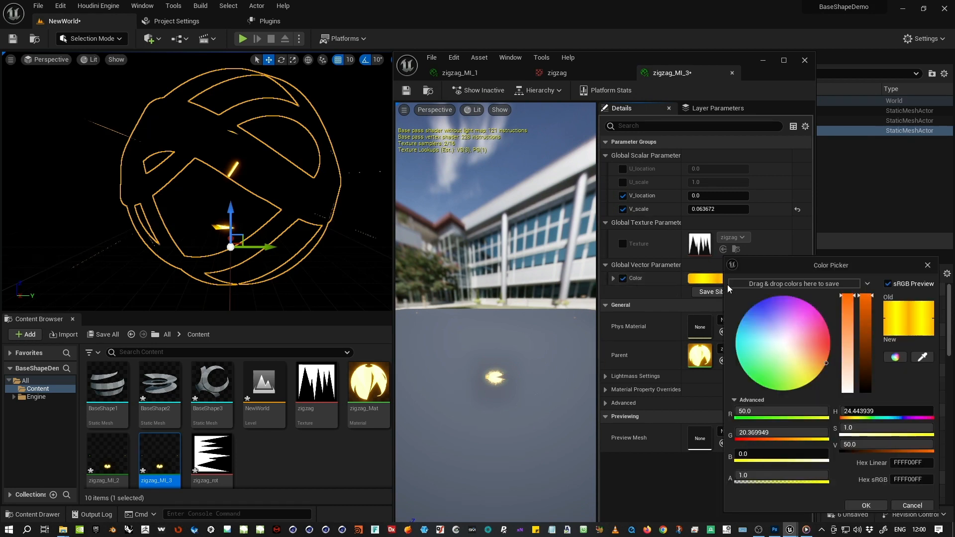
pyautogui.click(742, 323)
pyautogui.moveTo(741, 323); pyautogui.dragTo(740, 322)
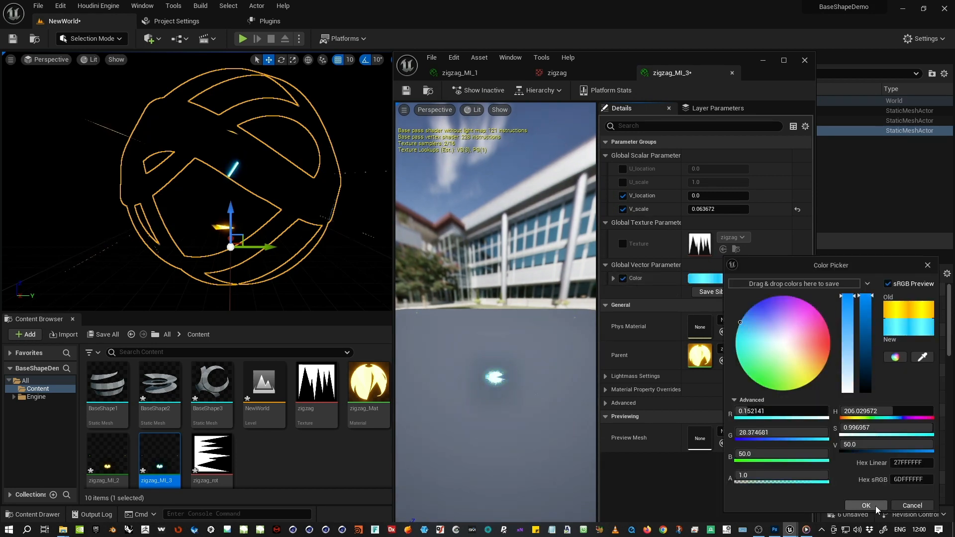
pyautogui.click(866, 506)
# Slide V_location in zigzag_MI_3 to about 7.64 and save the instance
pyautogui.moveTo(695, 195); pyautogui.dragTo(765, 196)
pyautogui.click(406, 90)
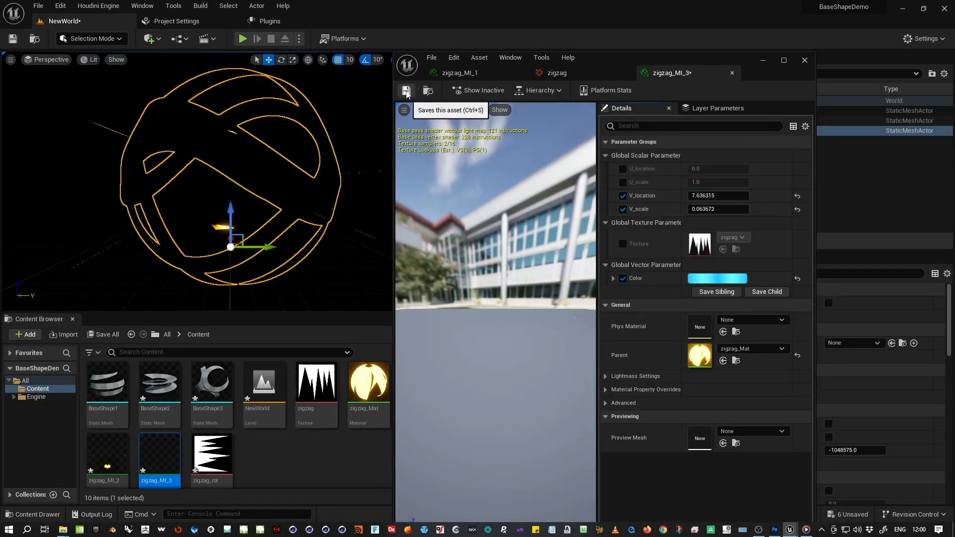
# Open zigzag_MI_2 and override its Color with a glowing green of about R 0, G 50, B 1.14
pyautogui.doubleClick(129, 465)
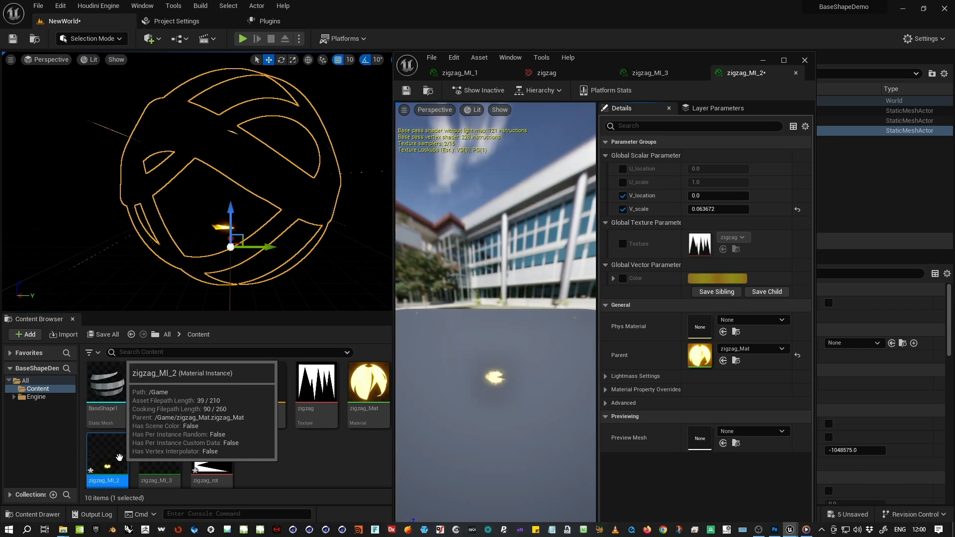
pyautogui.click(718, 279)
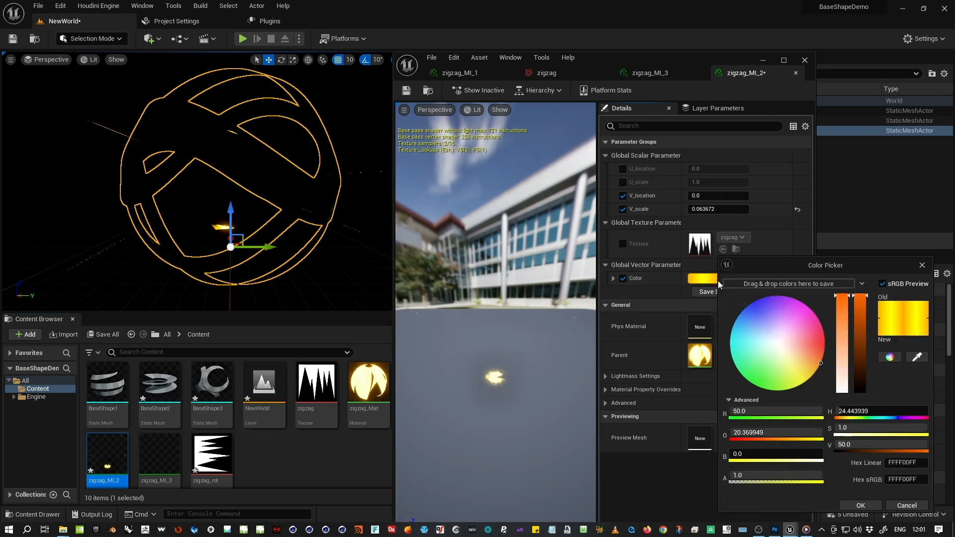
pyautogui.click(753, 384)
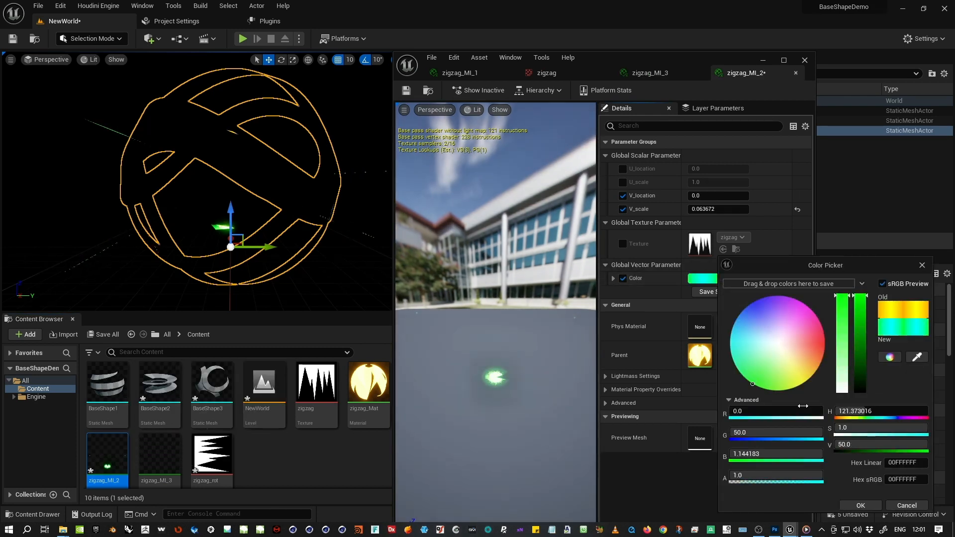
pyautogui.click(871, 503)
# Reset V_location and V_scale in zigzag_MI_2 to their defaults and turn off both overrides
pyautogui.moveTo(709, 198)
pyautogui.mouseDown()
pyautogui.moveTo(775, 197)
pyautogui.moveTo(703, 198)
pyautogui.mouseUp()
pyautogui.click(797, 198)
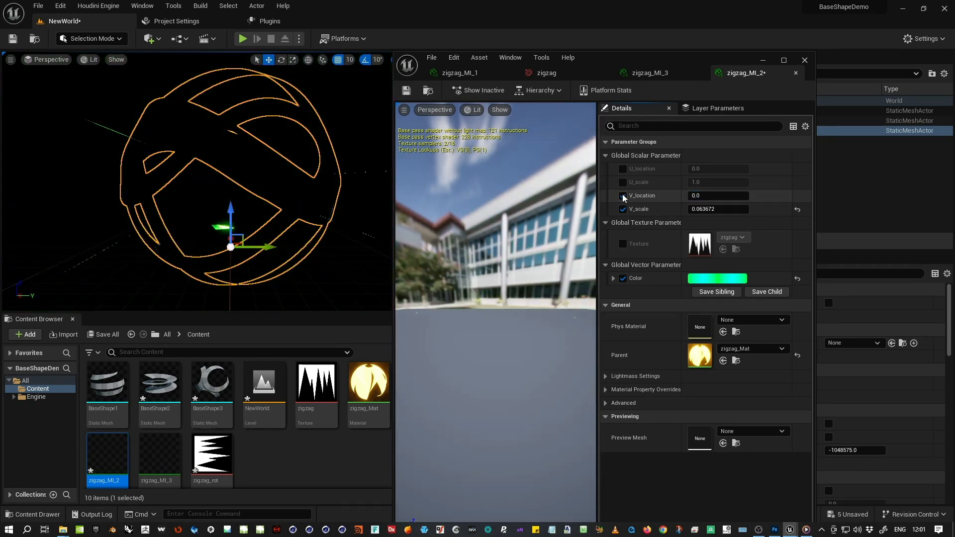
pyautogui.click(623, 196)
pyautogui.click(796, 209)
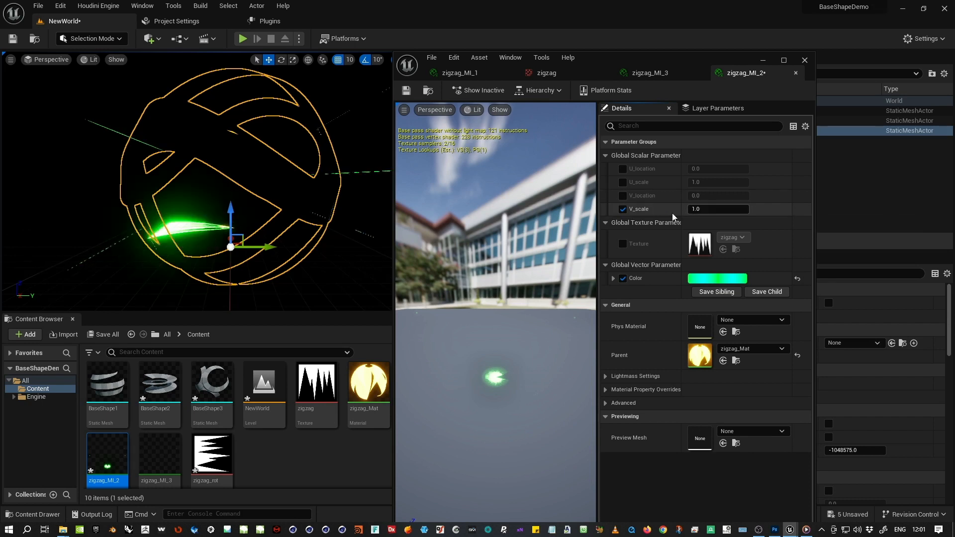
pyautogui.click(622, 209)
# Enable the U_location and U_scale overrides in zigzag_MI_2 and slide them to about 0.744 and -0.84
pyautogui.click(623, 182)
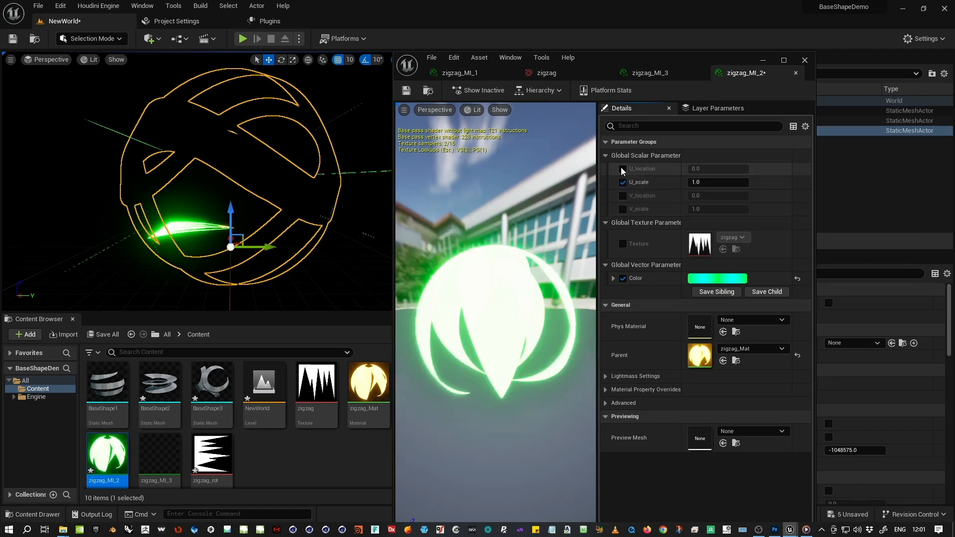
pyautogui.click(622, 170)
pyautogui.moveTo(696, 169); pyautogui.dragTo(606, 182)
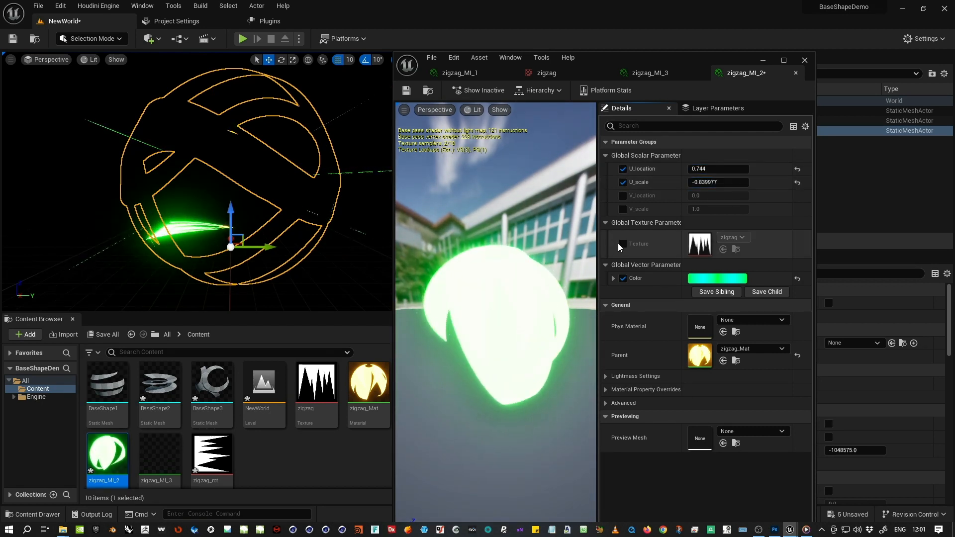
# Override the Texture of zigzag_MI_2 with zigzag_rot, slide U_location to about 0.85 and reset U_scale to 1.0
pyautogui.click(622, 243)
pyautogui.click(742, 238)
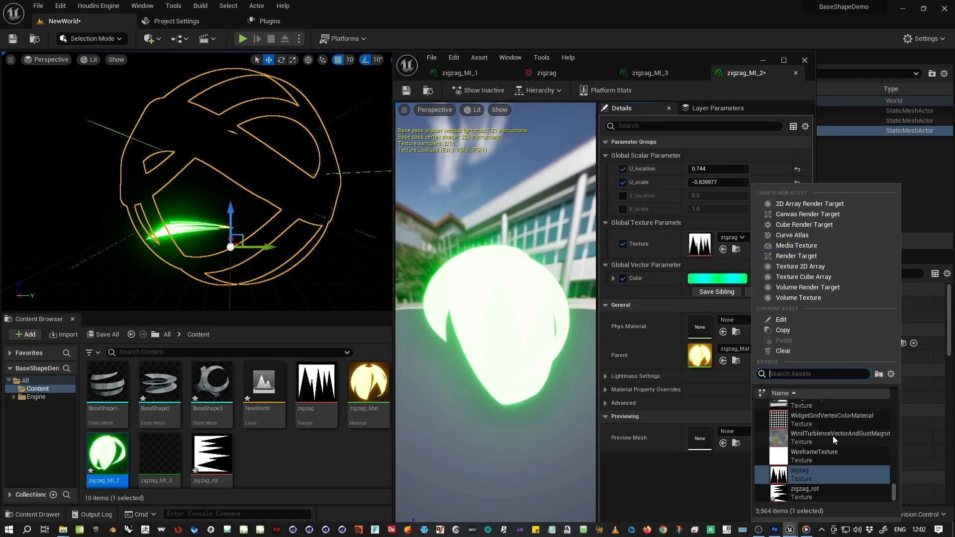
pyautogui.click(809, 491)
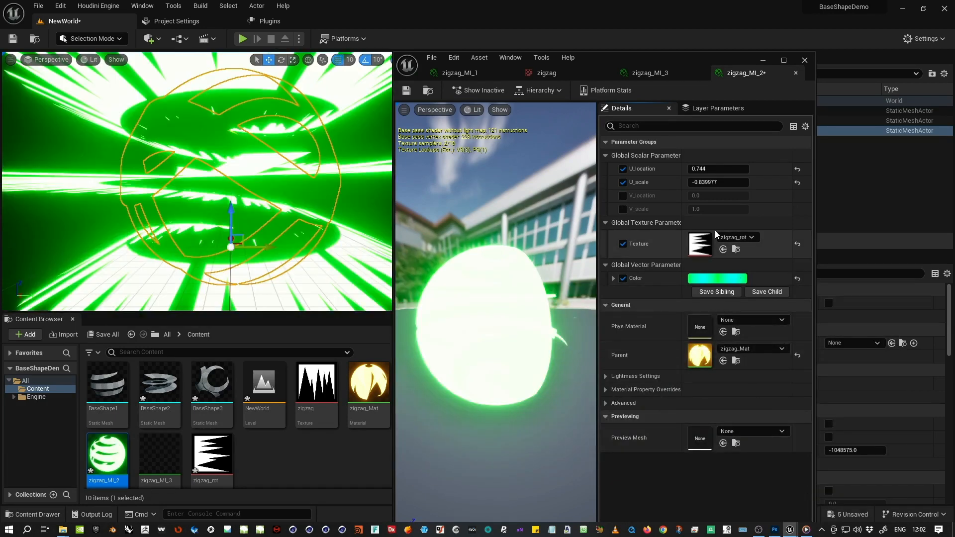
pyautogui.moveTo(701, 182)
pyautogui.mouseDown()
pyautogui.moveTo(746, 182)
pyautogui.moveTo(684, 169)
pyautogui.moveTo(703, 168)
pyautogui.mouseUp()
pyautogui.click(797, 182)
# Open the zigzag_rot texture, set its X-axis Tiling Method to Clamp and save it
pyautogui.click(217, 454)
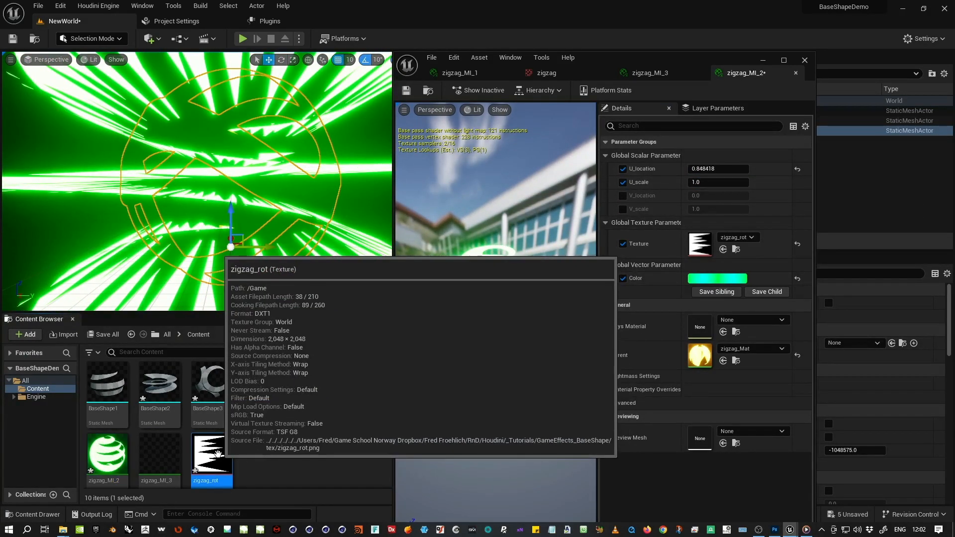
pyautogui.doubleClick(218, 453)
pyautogui.click(736, 468)
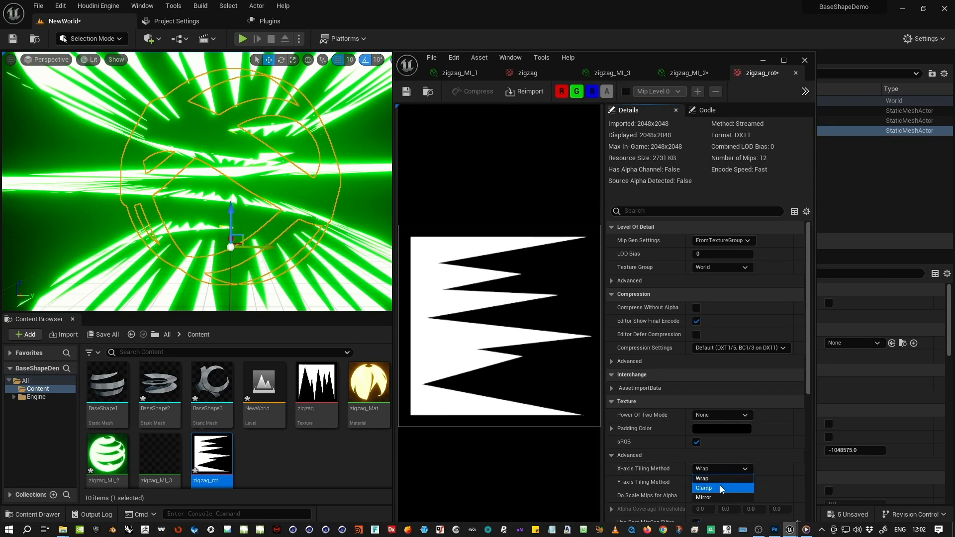
pyautogui.click(720, 487)
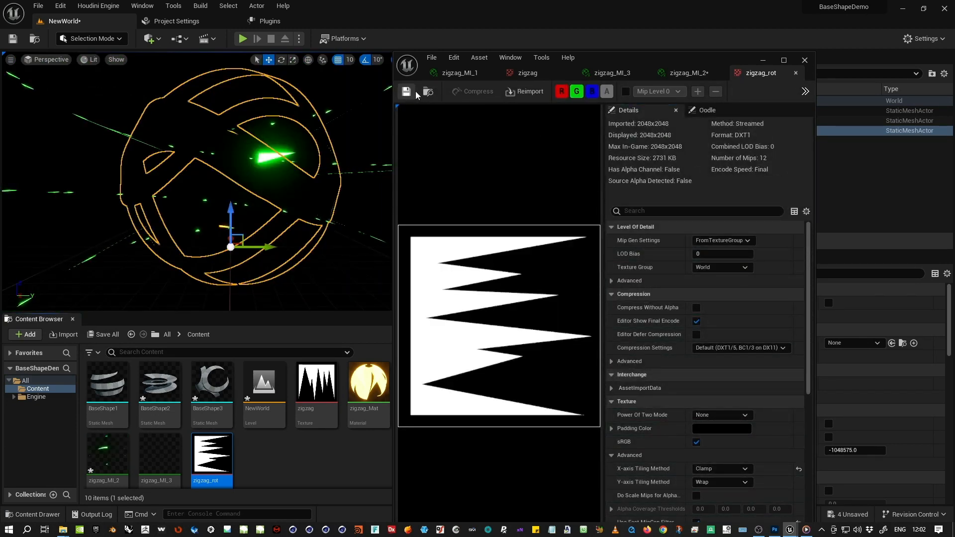
# Slide U_location in zigzag_MI_2 to about -0.81, save the instance and close the asset editor
pyautogui.click(688, 73)
pyautogui.moveTo(706, 168); pyautogui.dragTo(661, 168)
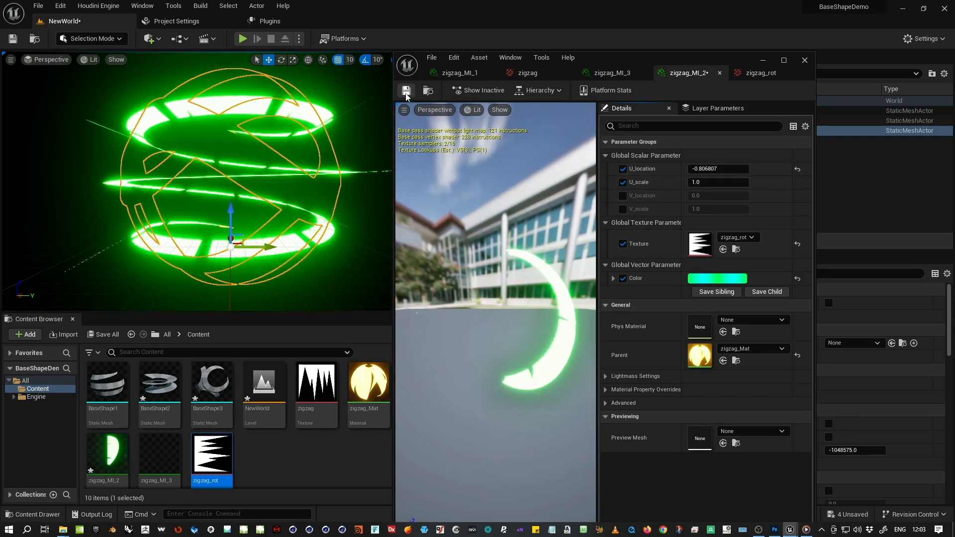
pyautogui.click(405, 91)
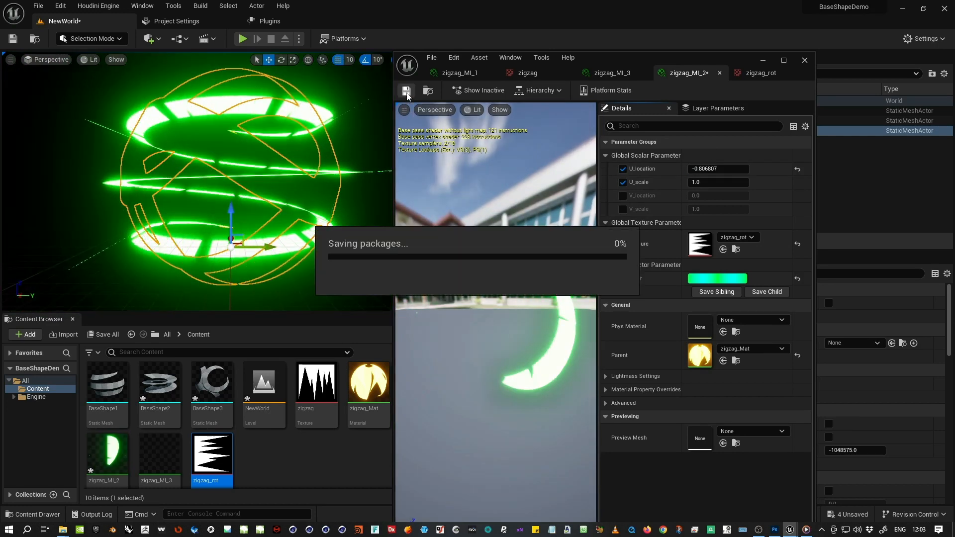
pyautogui.click(805, 60)
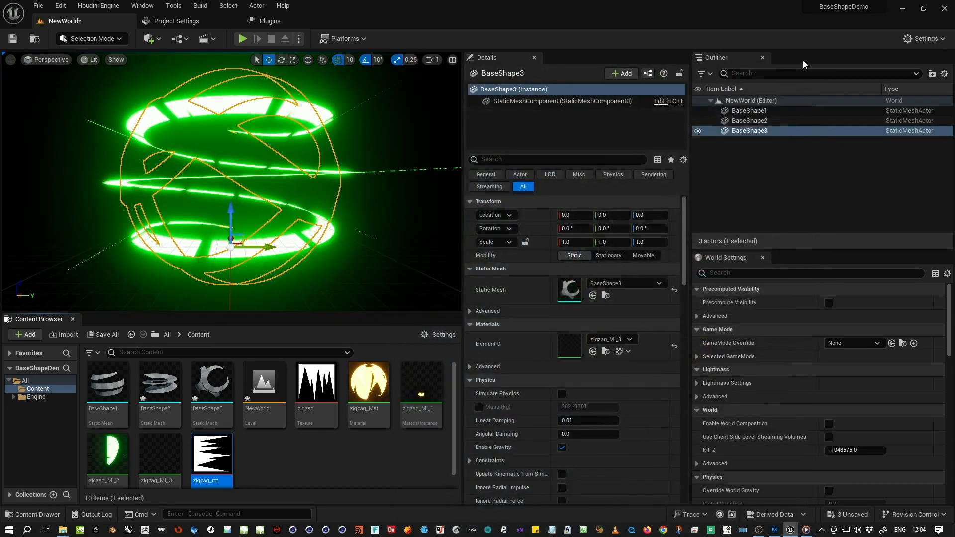
# Add a Sphere shape to the level, set its X location to 0 and deselect it
pyautogui.click(150, 39)
pyautogui.moveTo(199, 145)
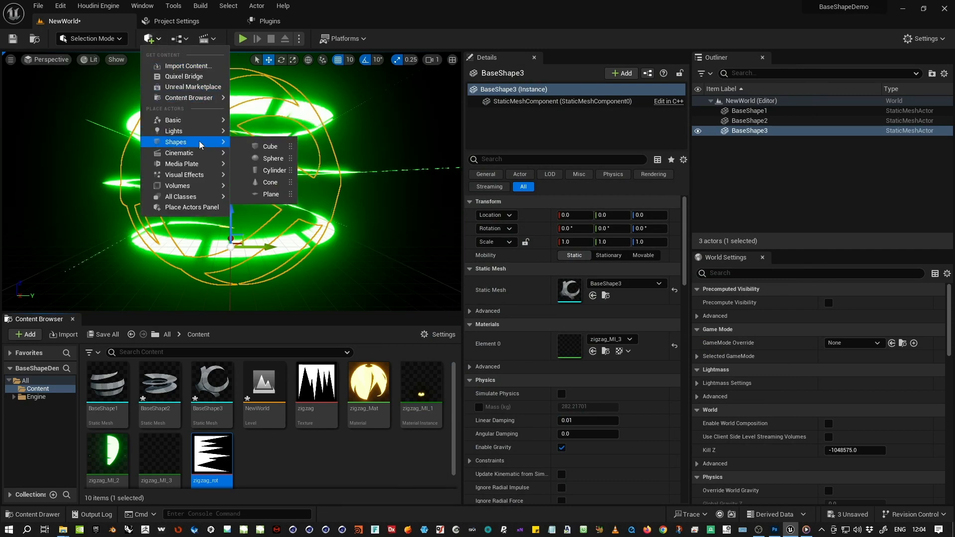
pyautogui.click(273, 158)
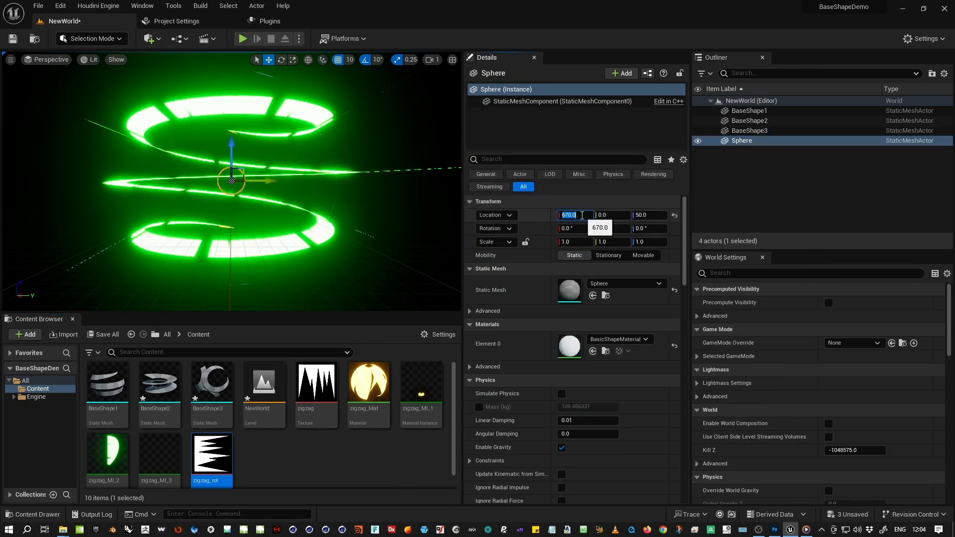
pyautogui.write('0')
pyautogui.press('Return')
pyautogui.click(750, 184)
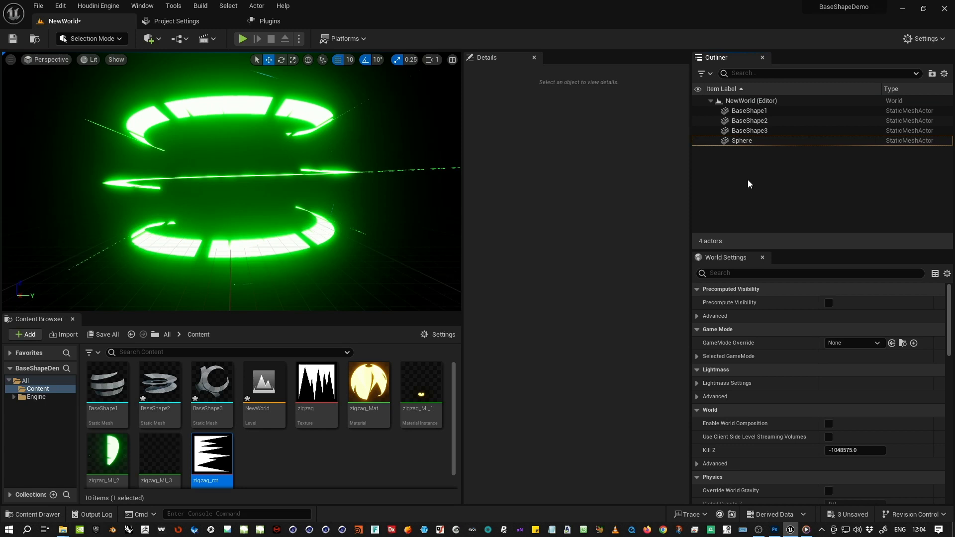
# Create a Level Sequence in the Content folder with its default name and open it in Sequencer
pyautogui.click(35, 338)
pyautogui.moveTo(97, 369)
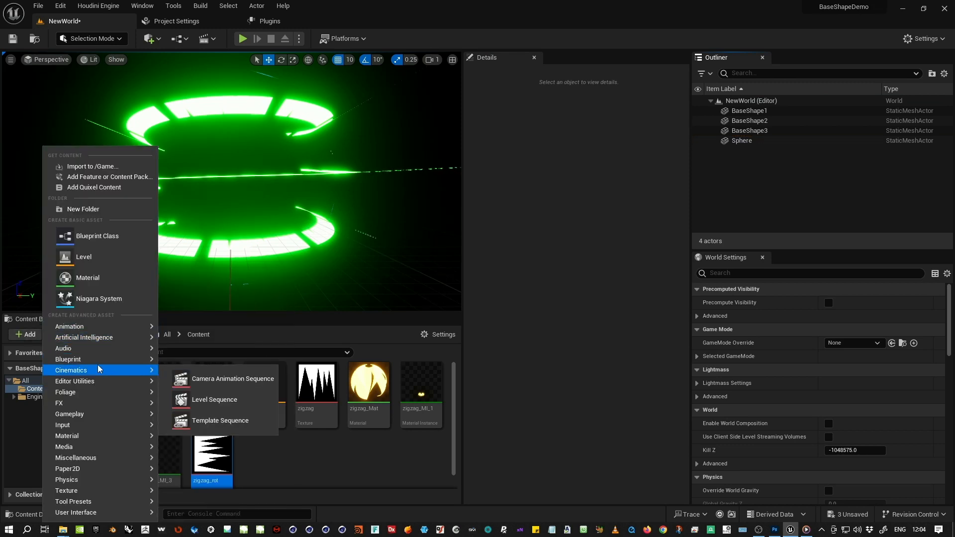
pyautogui.click(180, 401)
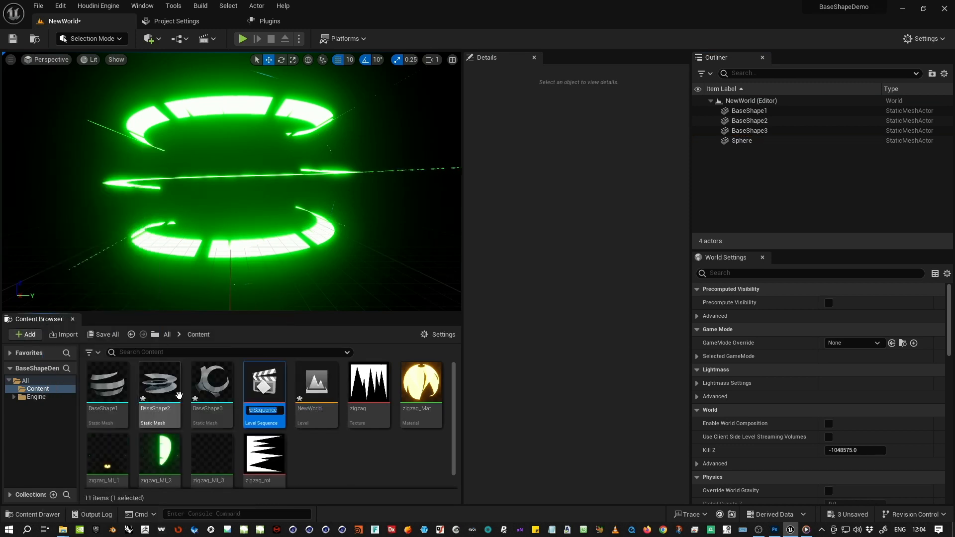
pyautogui.doubleClick(267, 393)
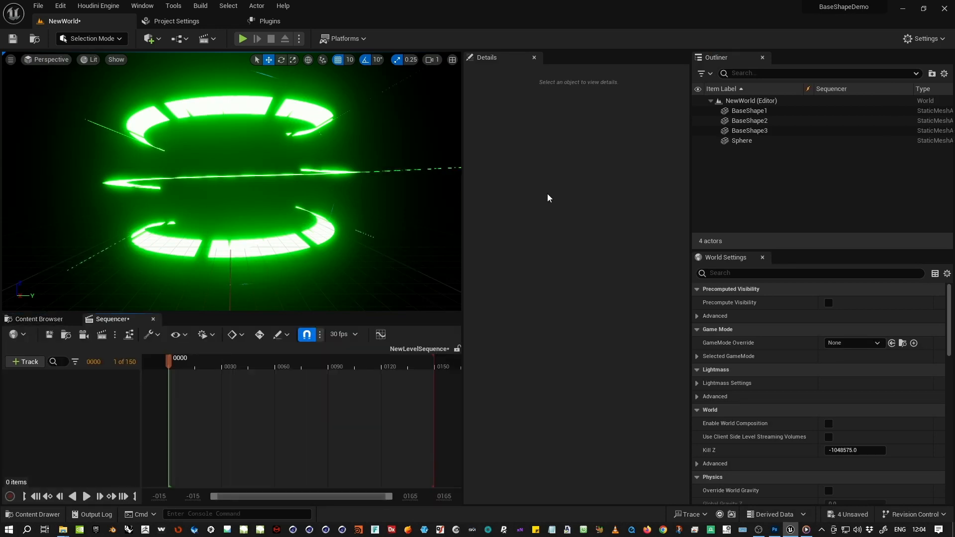
# Add BaseShape1, BaseShape2 and BaseShape3 together to the level sequence as actor tracks
pyautogui.click(749, 111)
pyautogui.keyDown('shift'); pyautogui.click(749, 130); pyautogui.keyUp('shift')
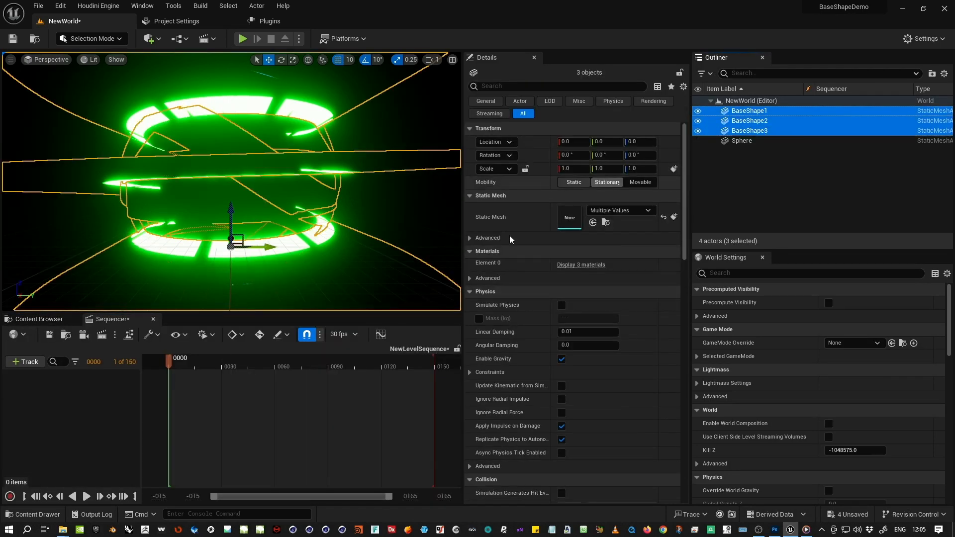
pyautogui.click(31, 361)
pyautogui.moveTo(82, 198)
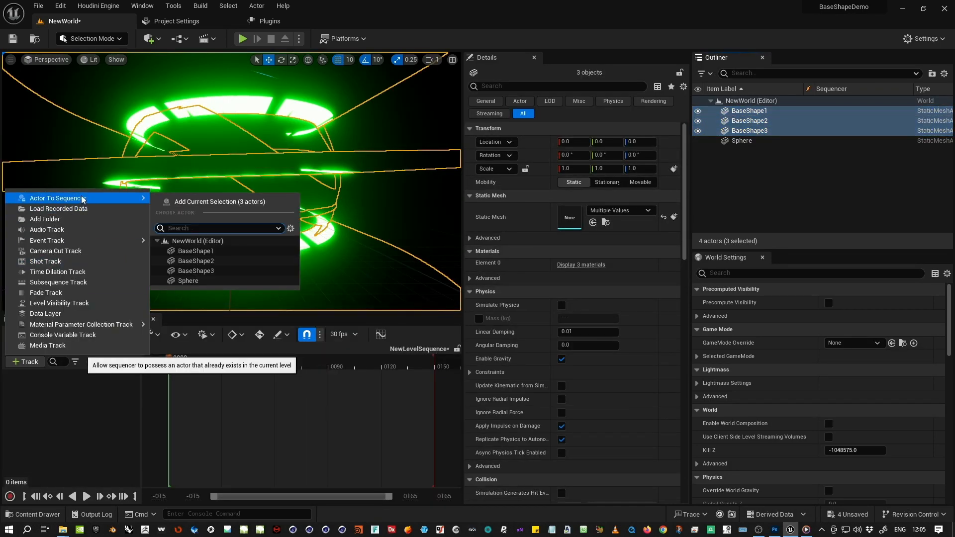
pyautogui.click(226, 202)
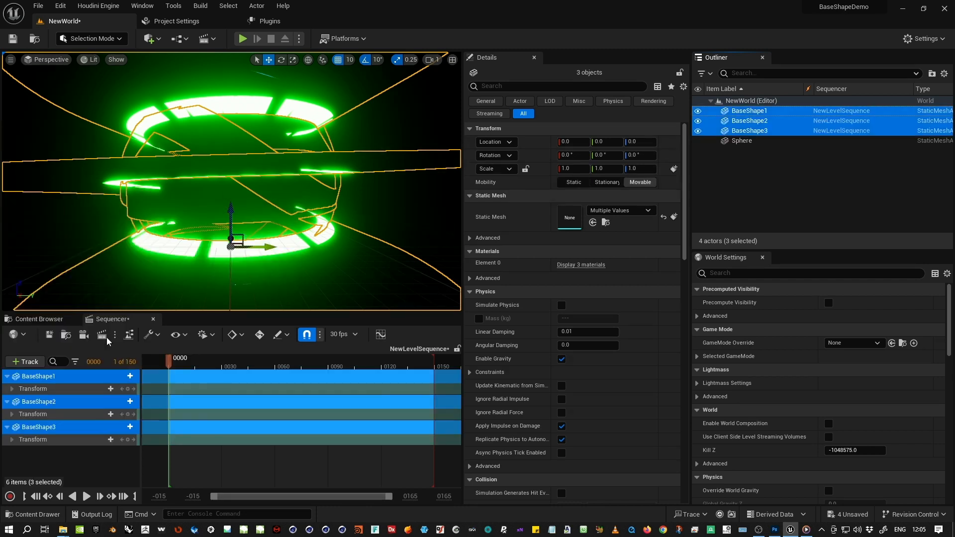
# Add StaticMeshComponent0 tracks with Element 0 material parameter tracks to all three base shapes in the sequence
pyautogui.click(130, 378)
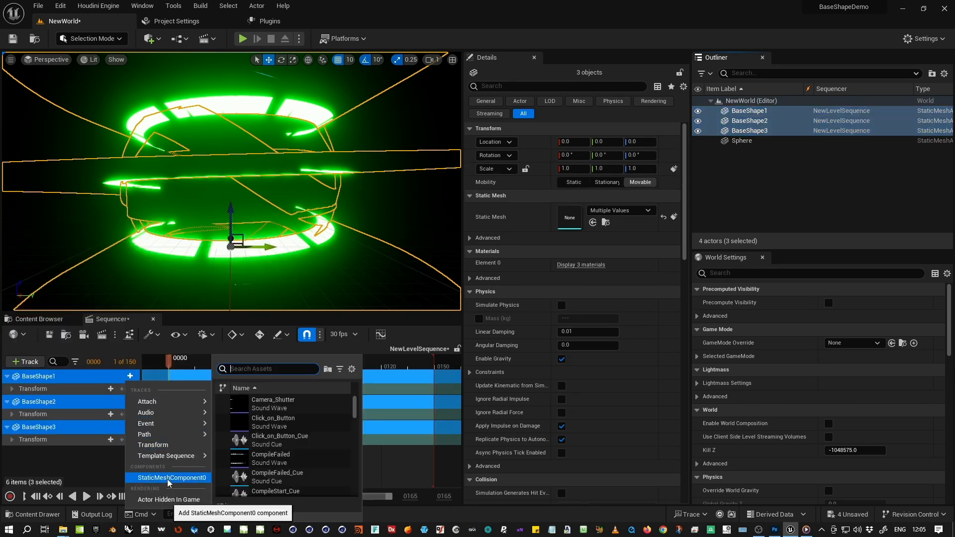
pyautogui.click(166, 476)
pyautogui.click(130, 390)
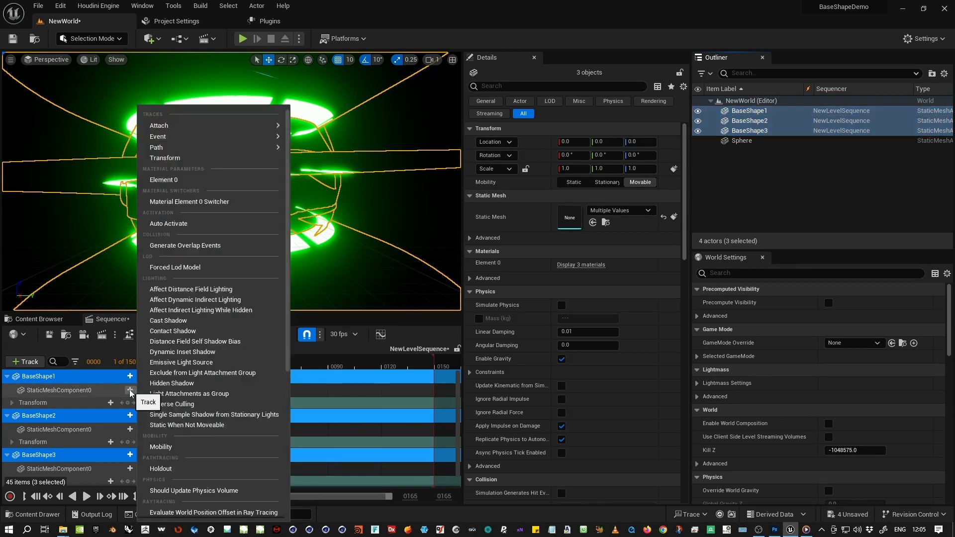
pyautogui.click(167, 183)
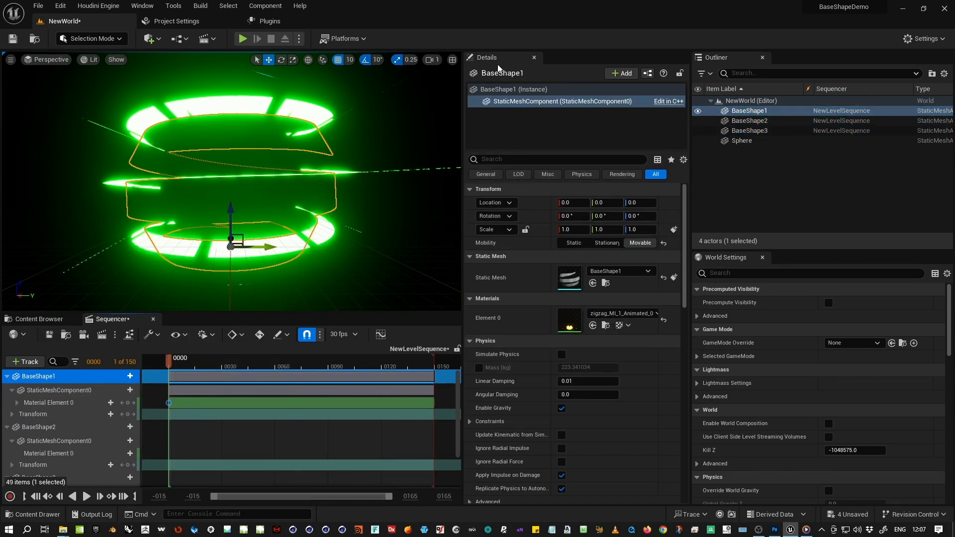
# Dock the Details panel beside World Settings and widen the viewport and Sequencer area
pyautogui.moveTo(498, 67); pyautogui.dragTo(751, 255)
pyautogui.moveTo(463, 218); pyautogui.dragTo(830, 172)
# Add a V_location parameter to BaseShape1's Material Element 0 track and key it to about 4.64 at frame 60
pyautogui.click(218, 393)
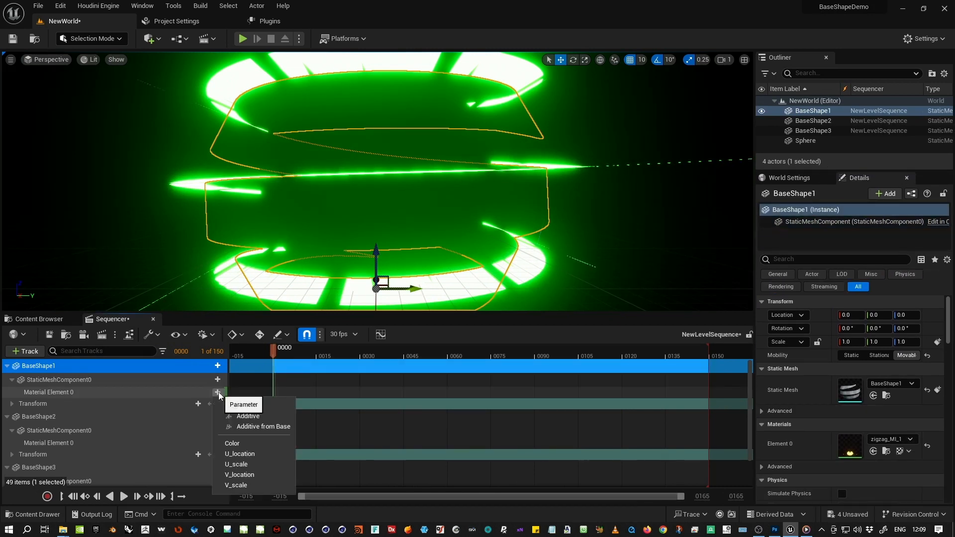
pyautogui.click(244, 474)
pyautogui.click(17, 393)
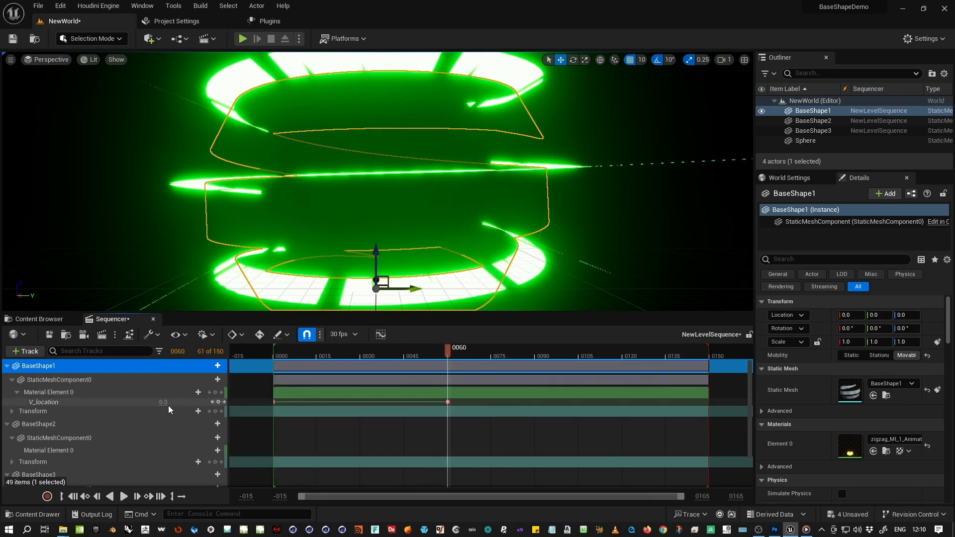
pyautogui.moveTo(164, 402); pyautogui.dragTo(219, 402)
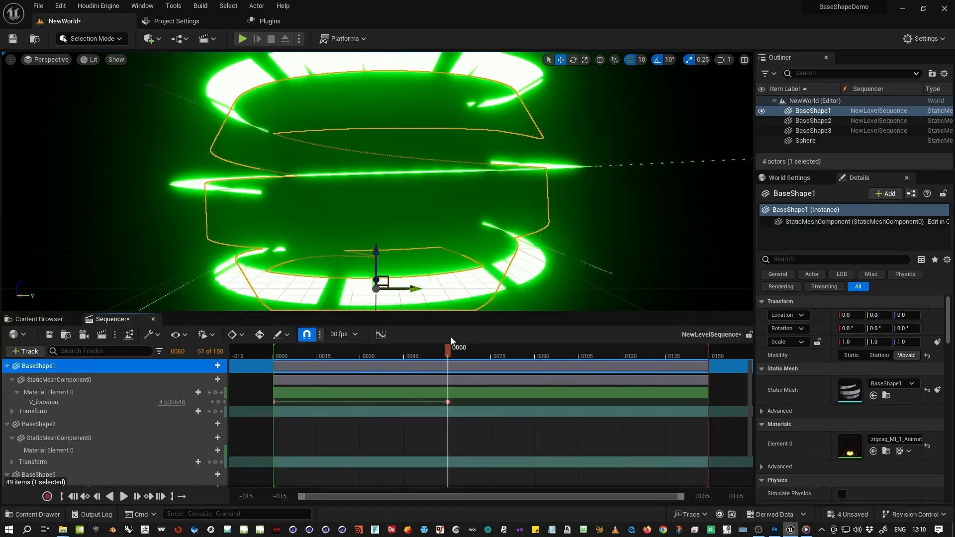
pyautogui.moveTo(441, 352)
pyautogui.mouseDown()
pyautogui.moveTo(280, 352)
pyautogui.moveTo(391, 352)
pyautogui.moveTo(438, 366)
pyautogui.mouseUp()
# Add a U_location parameter to BaseShape2's Material Element 0 track, with keys at frame 59 and about frame 118
pyautogui.scroll(-2, 750, 422)
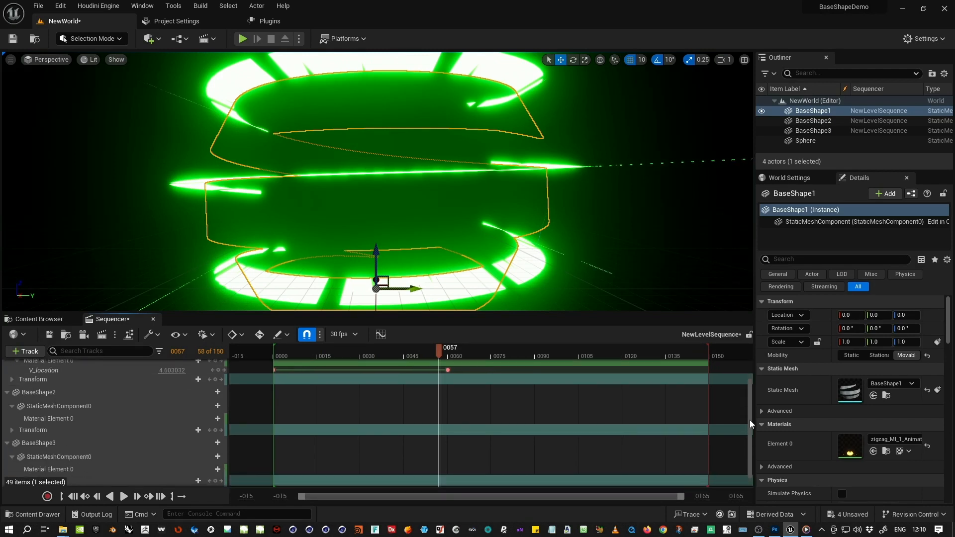
pyautogui.click(218, 415)
pyautogui.click(233, 465)
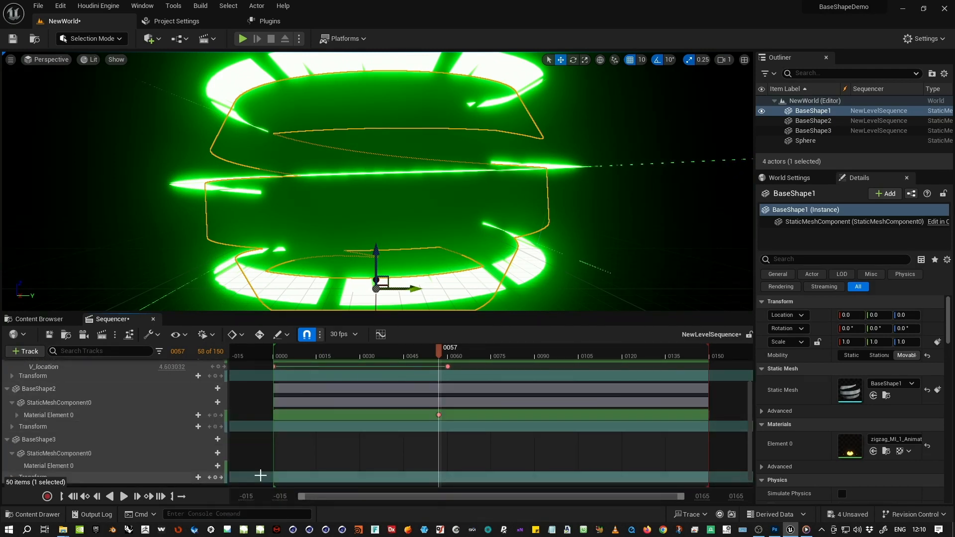
pyautogui.click(17, 415)
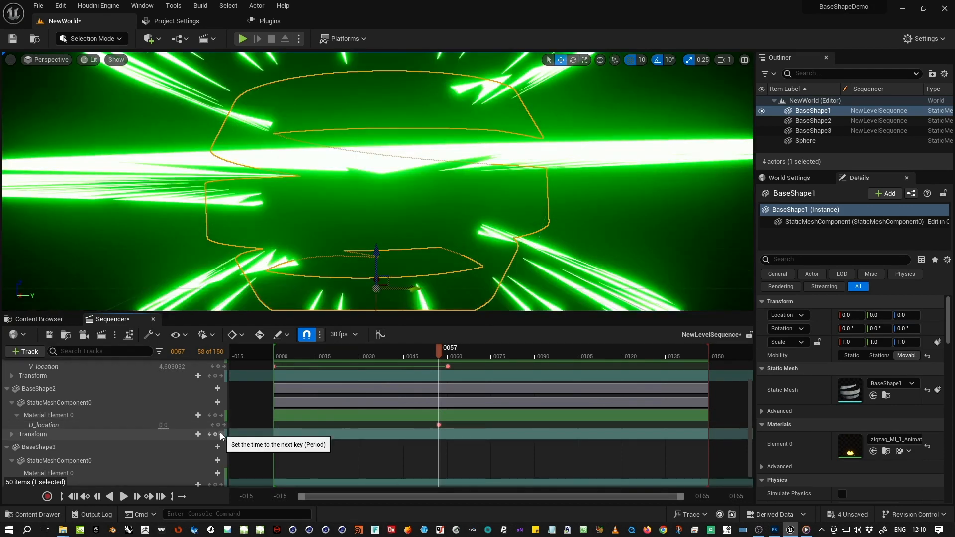
pyautogui.moveTo(438, 425); pyautogui.dragTo(617, 424)
pyautogui.moveTo(615, 353); pyautogui.dragTo(444, 356)
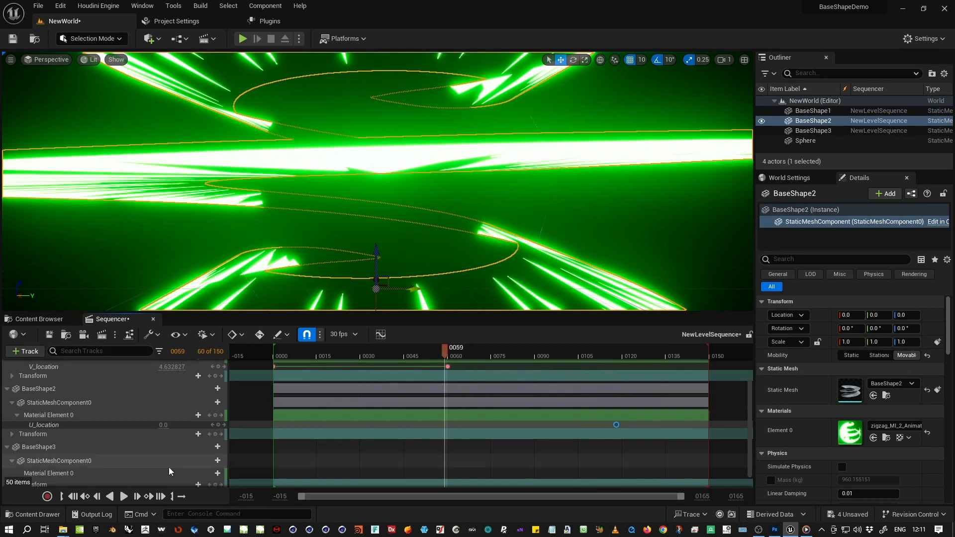
pyautogui.click(218, 425)
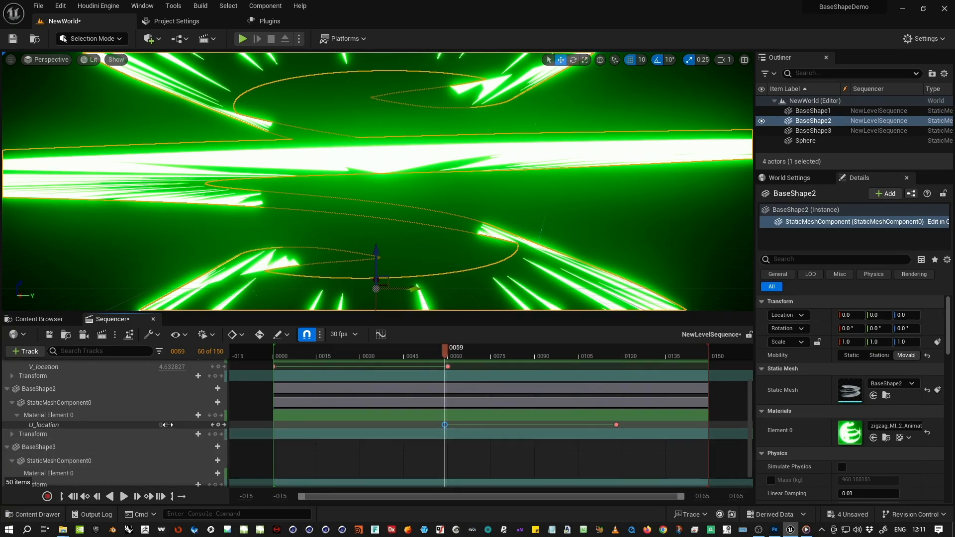
# Adjust BaseShape2's U_location value at frame 59 and set it to about 1.09 at frame 118
pyautogui.moveTo(167, 425); pyautogui.dragTo(136, 424)
pyautogui.moveTo(445, 352); pyautogui.dragTo(617, 355)
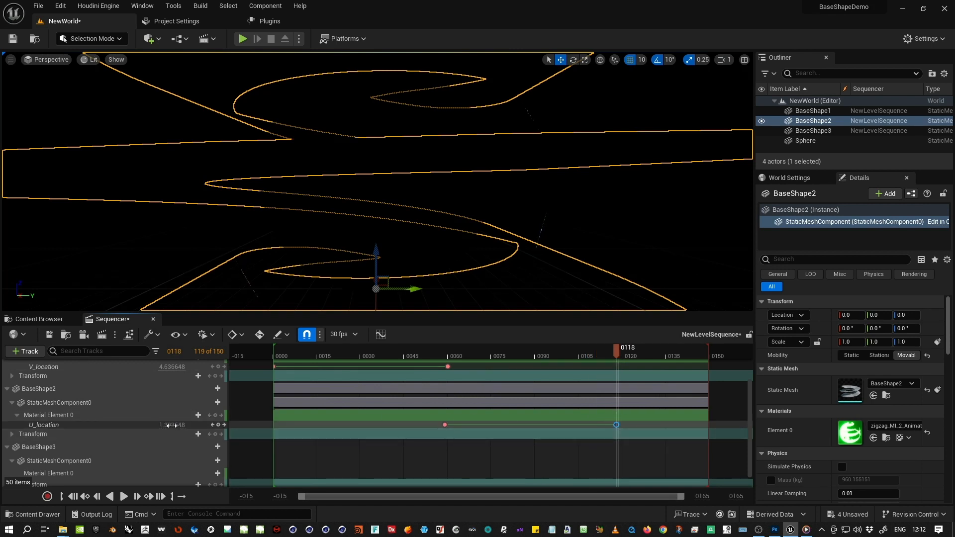
pyautogui.moveTo(172, 425); pyautogui.dragTo(165, 425)
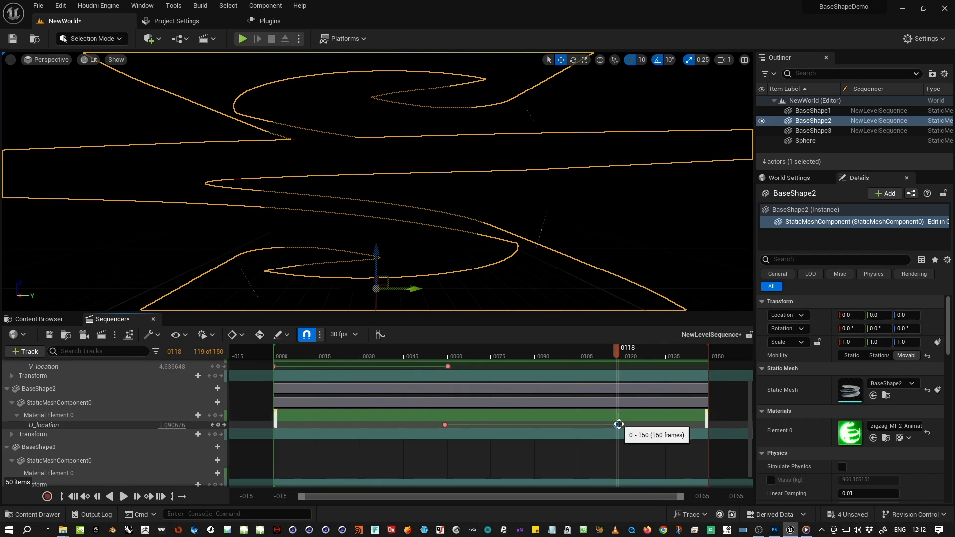
# Retime BaseShape2's U_location keys to frames 96 and 150, and BaseShape1's V_location keys to frames 54 and 100
pyautogui.moveTo(616, 426); pyautogui.dragTo(703, 426)
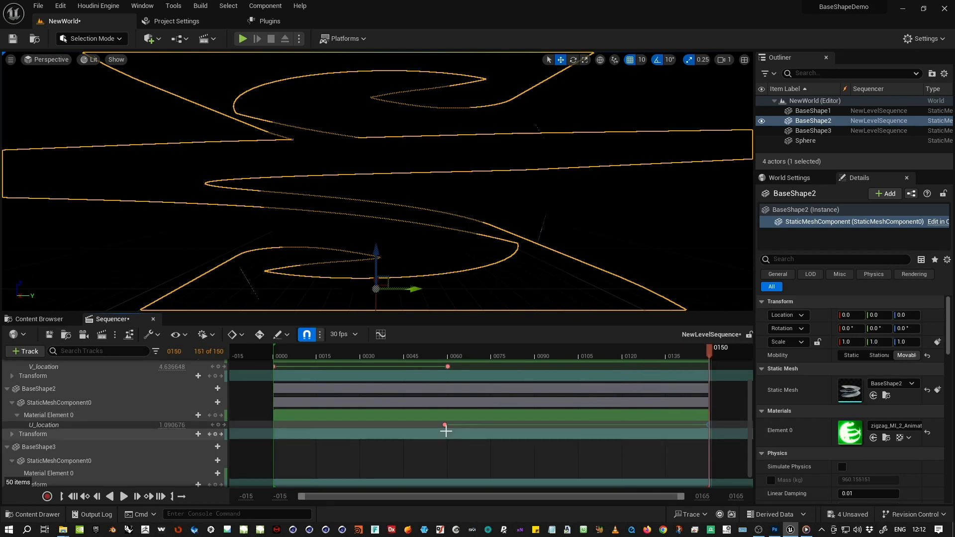
pyautogui.moveTo(445, 425); pyautogui.dragTo(555, 432)
pyautogui.moveTo(448, 367); pyautogui.dragTo(564, 366)
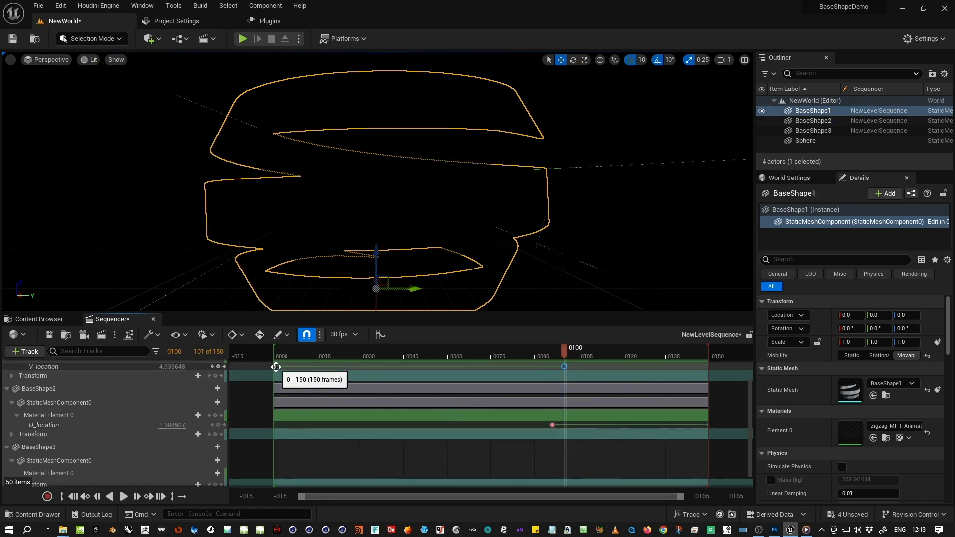
pyautogui.moveTo(276, 367); pyautogui.dragTo(432, 368)
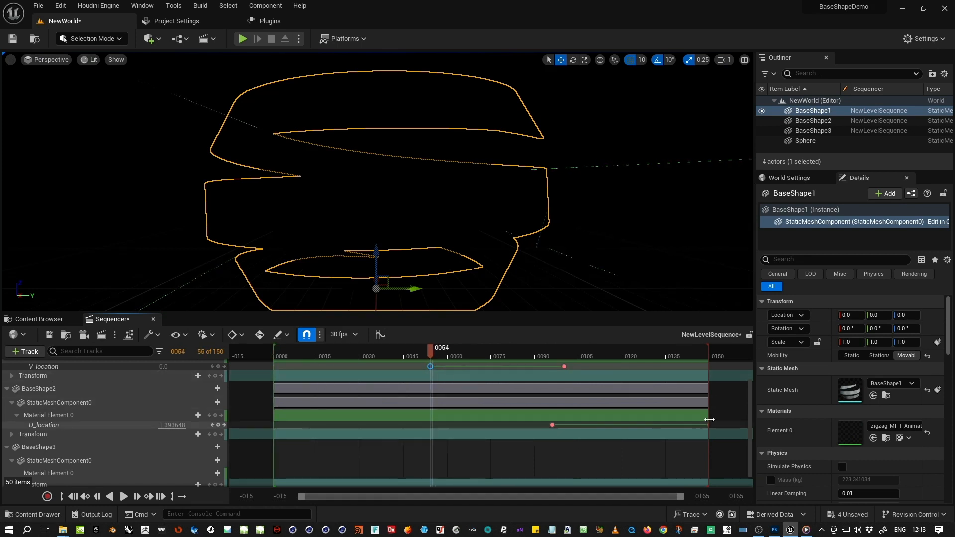
# Add a V_location parameter to BaseShape3's Material Element 0 track and expand the track
pyautogui.moveTo(751, 404); pyautogui.dragTo(755, 433)
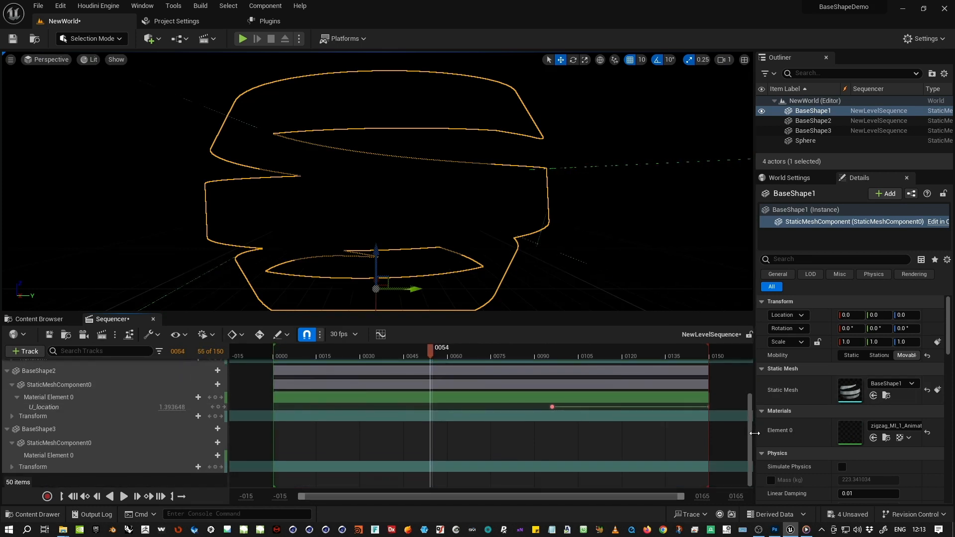
pyautogui.click(217, 456)
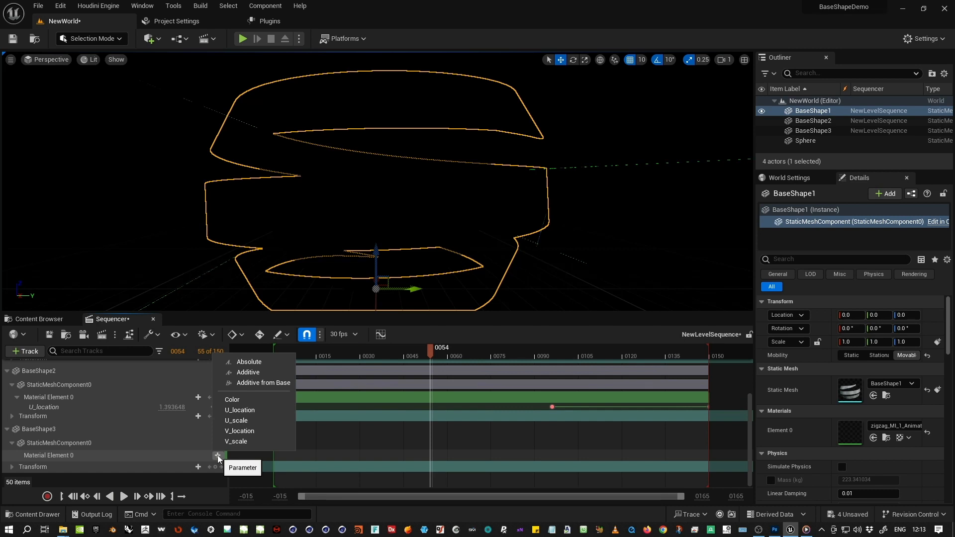
pyautogui.click(235, 432)
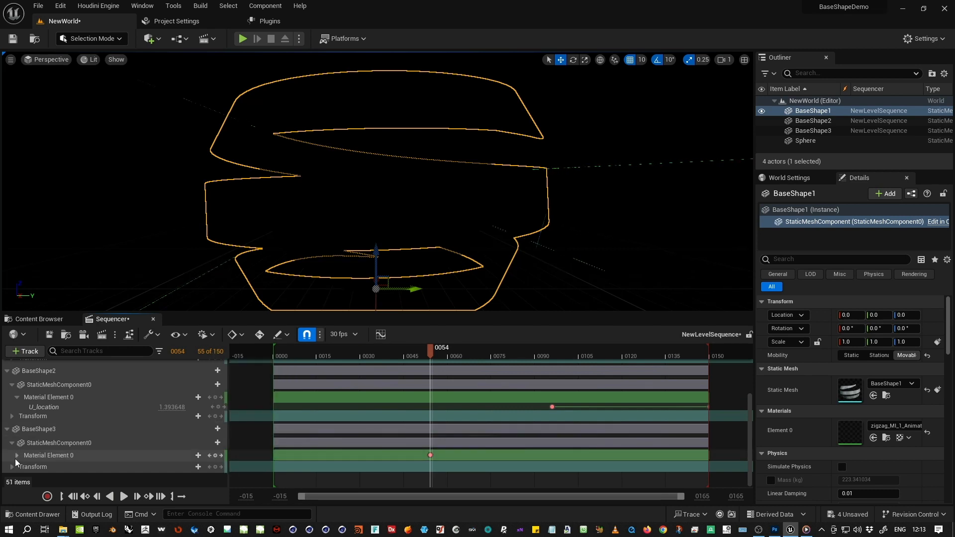
pyautogui.click(15, 457)
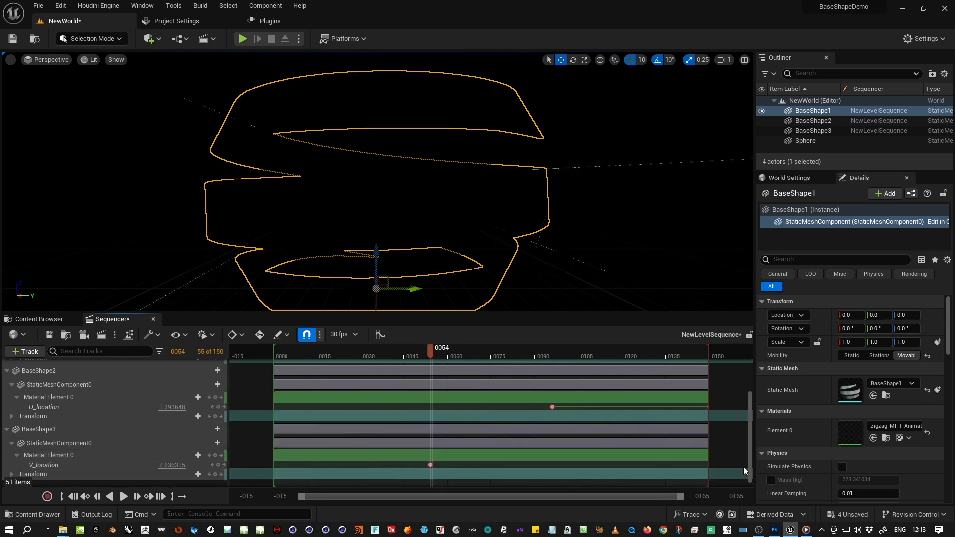
# Key BaseShape3's V_location to 0 at frame 0
pyautogui.scroll(-1, 743, 466)
pyautogui.click(273, 350)
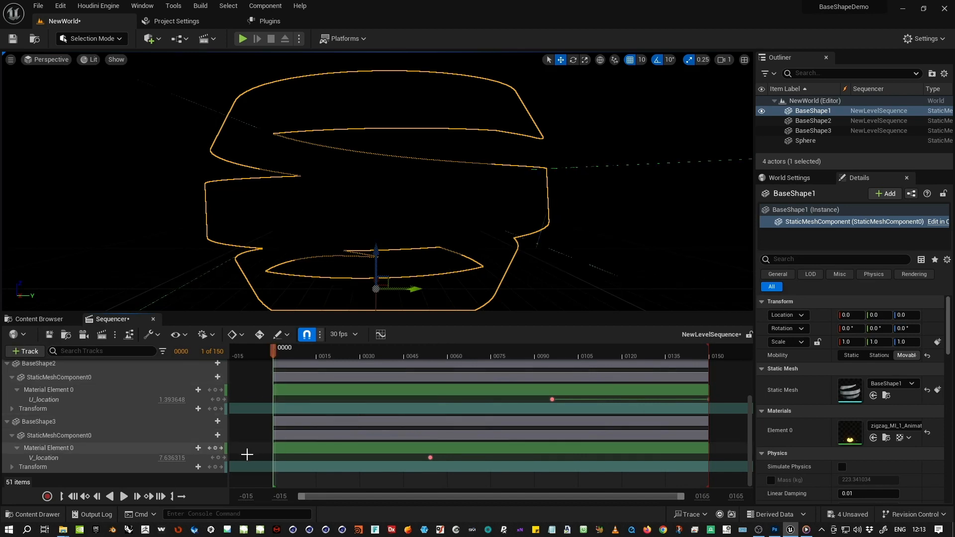
pyautogui.click(218, 458)
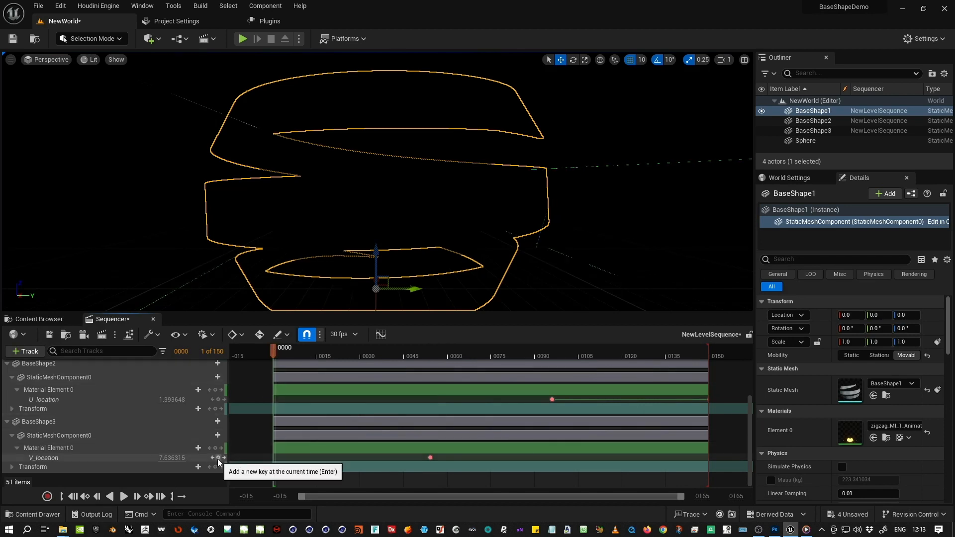
pyautogui.click(274, 458)
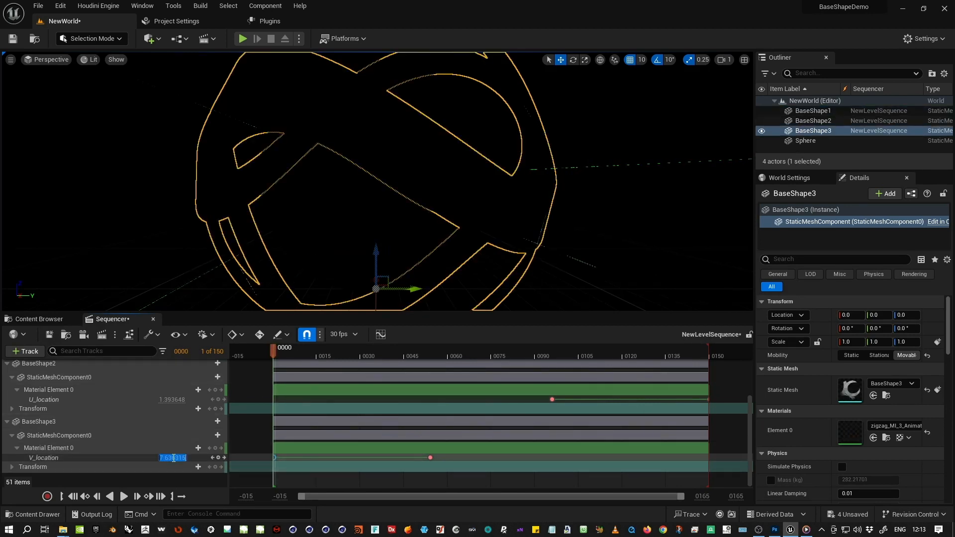
pyautogui.write('0')
pyautogui.press('Return')
# Edit the value of BaseShape3's last V_location key and move the key to about frame 64
pyautogui.moveTo(274, 355); pyautogui.dragTo(378, 356)
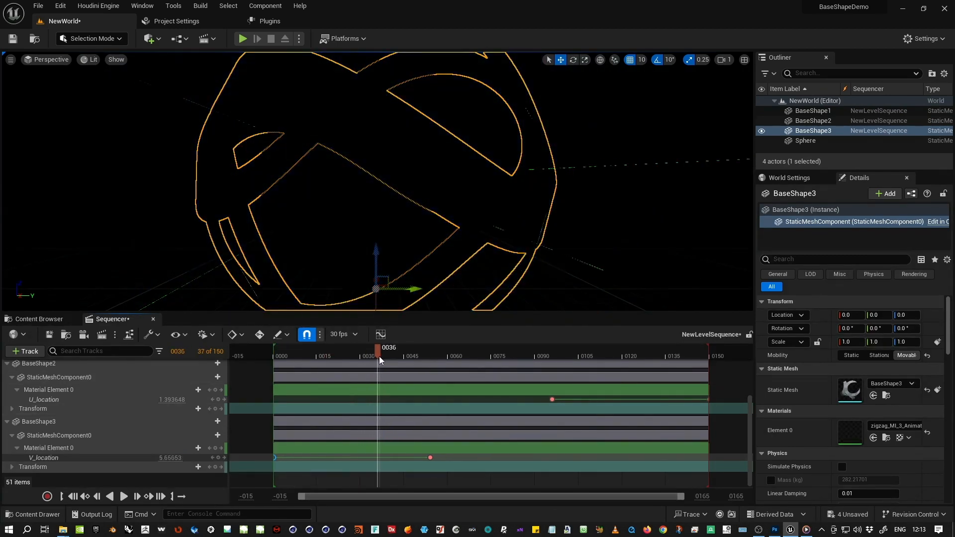
pyautogui.click(430, 457)
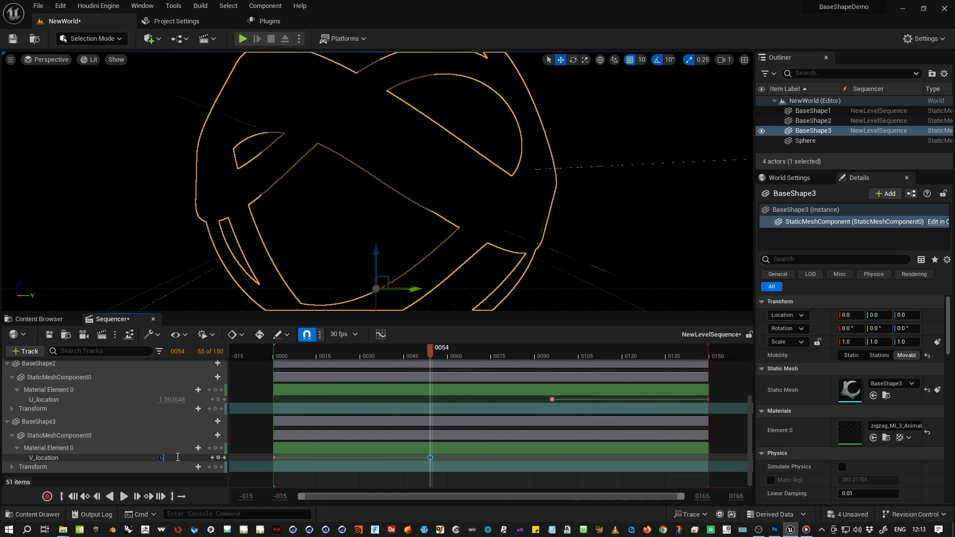
pyautogui.moveTo(430, 457); pyautogui.dragTo(459, 457)
pyautogui.moveTo(458, 352); pyautogui.dragTo(520, 354)
# Set BaseShape2's U_location key at frame 96 to -1.0 and scrub to the end of the sequence to check it
pyautogui.moveTo(749, 426); pyautogui.dragTo(751, 394)
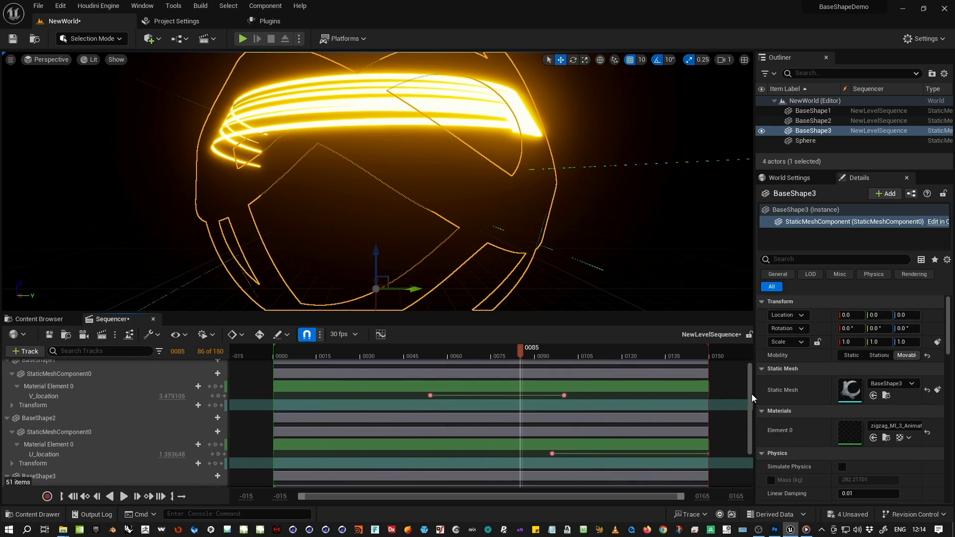
pyautogui.click(82, 455)
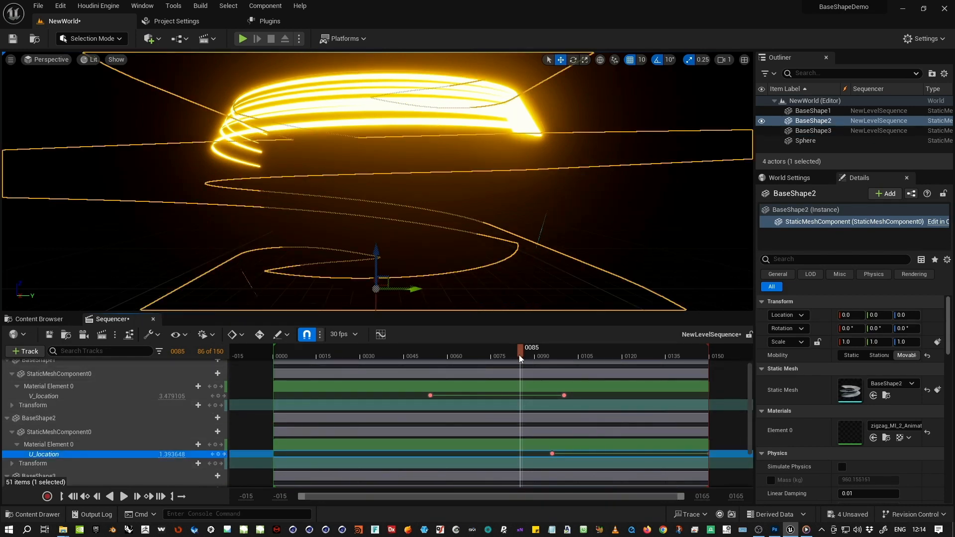
pyautogui.moveTo(519, 354); pyautogui.dragTo(590, 354)
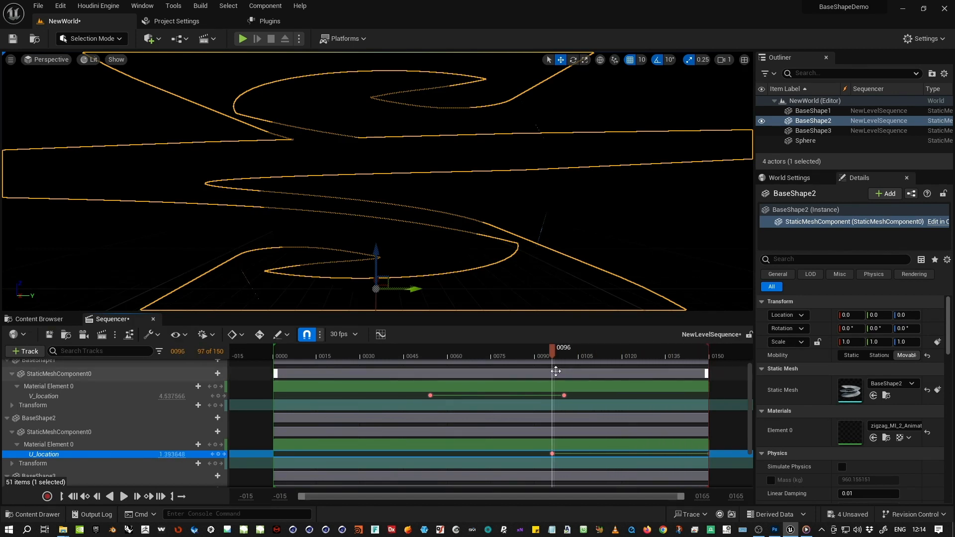
pyautogui.click(551, 453)
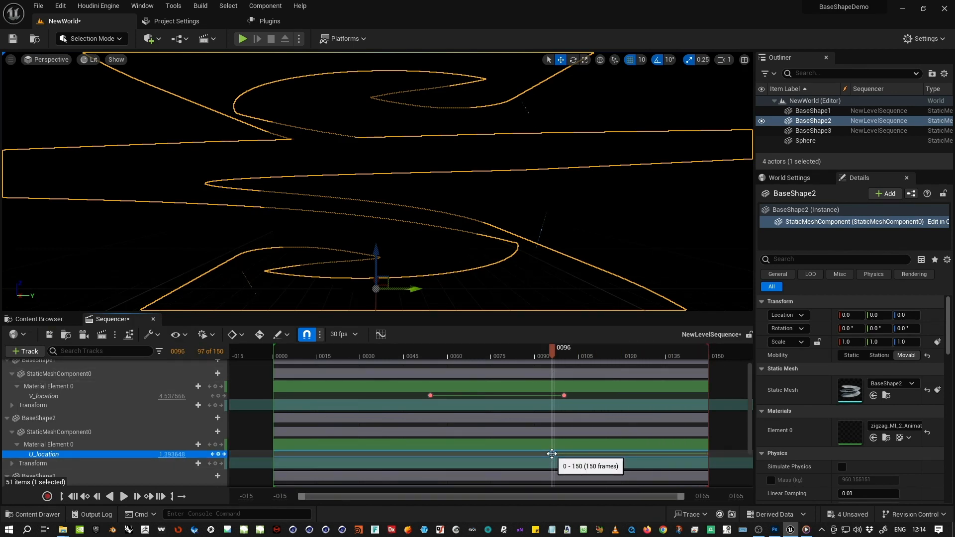
pyautogui.click(170, 453)
pyautogui.write('-1.0')
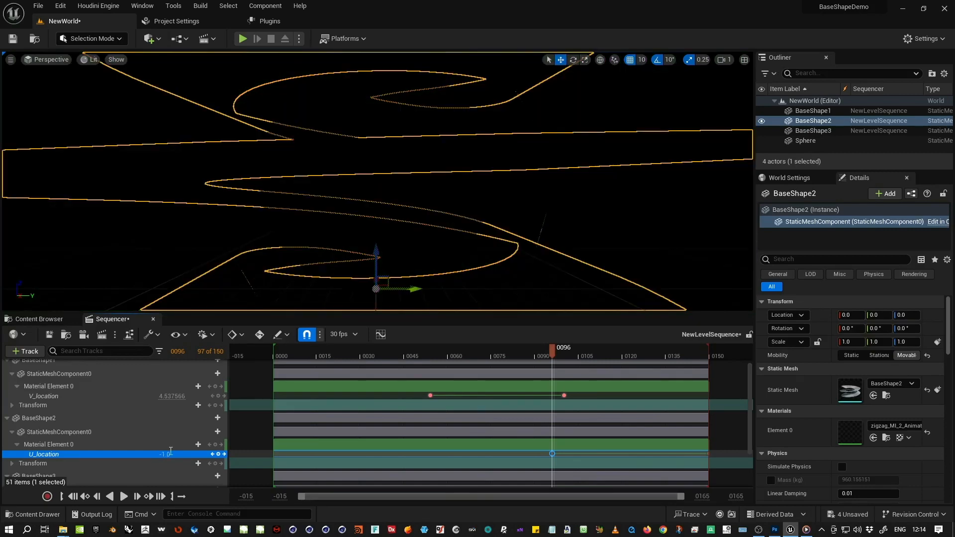
pyautogui.moveTo(551, 353); pyautogui.dragTo(696, 360)
# Enlarge the viewport above the Sequencer, clear the selection and play the sequence to review all three shapes
pyautogui.scroll(-6, 618, 230)
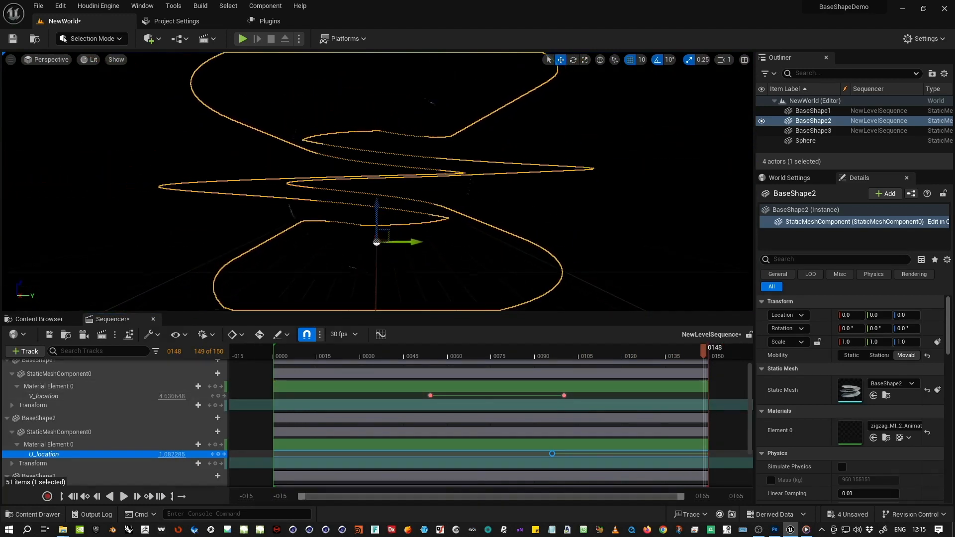
pyautogui.moveTo(606, 312); pyautogui.dragTo(607, 384)
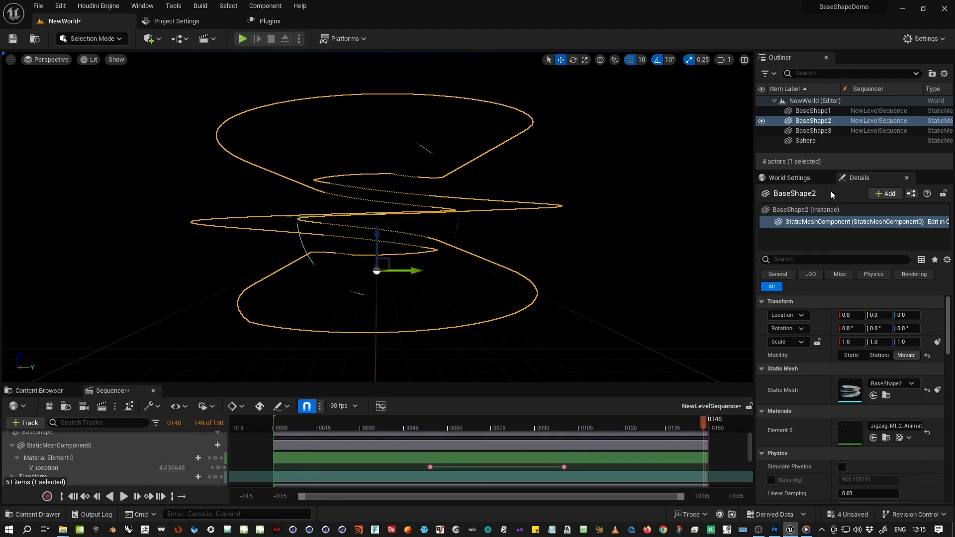
pyautogui.click(834, 147)
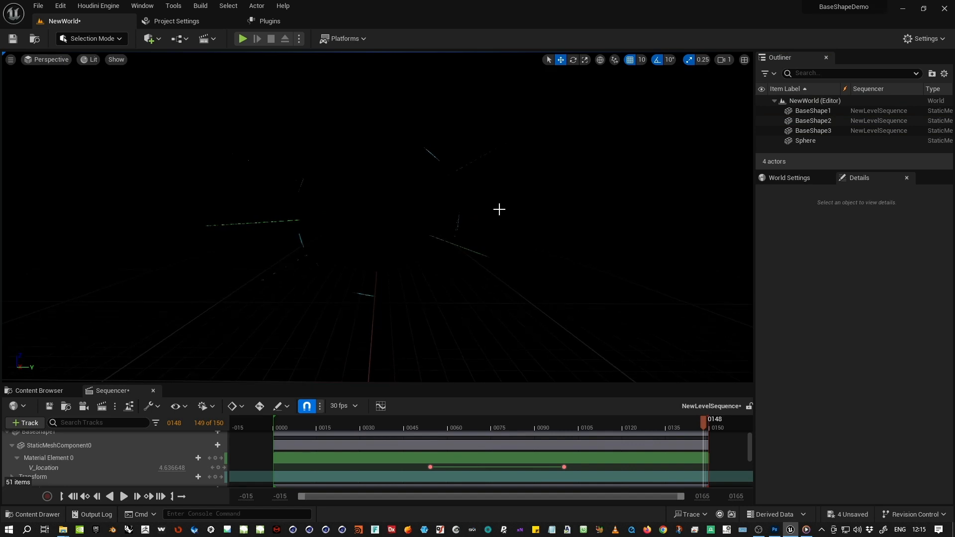
pyautogui.moveTo(498, 208); pyautogui.dragTo(495, 193, button='middle')
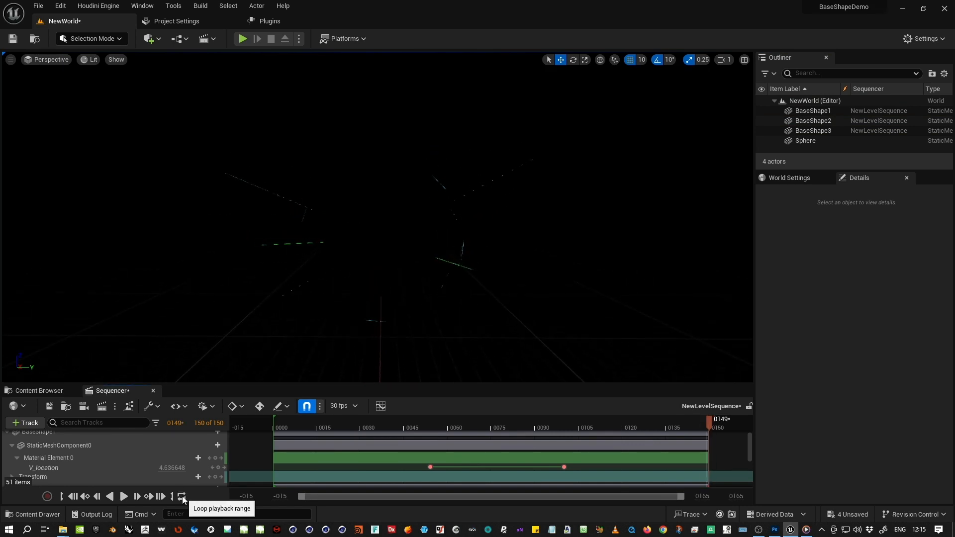
pyautogui.click(124, 497)
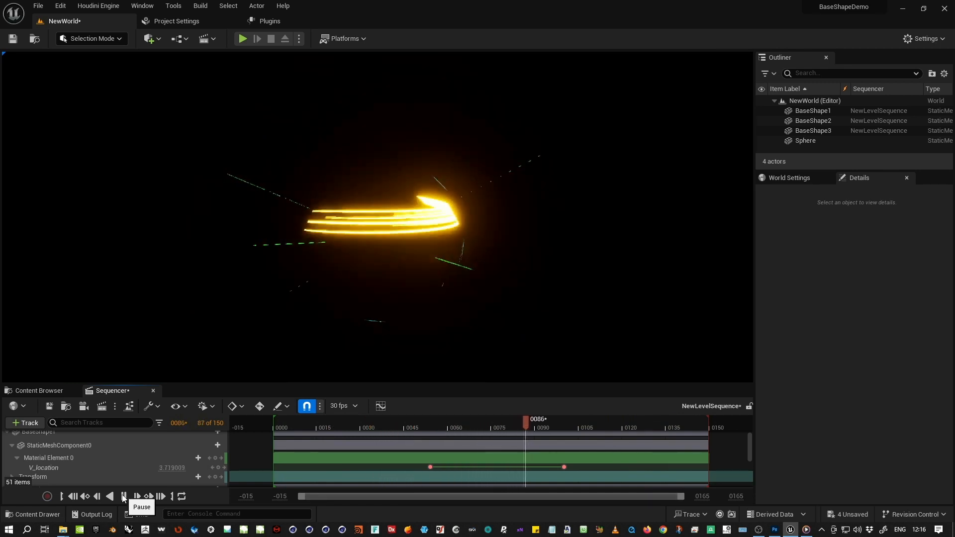
pyautogui.click(124, 496)
# Move BaseShape3's last V_location key to frame 75 and BaseShape1's first V_location key to frame 41
pyautogui.moveTo(749, 434); pyautogui.dragTo(744, 473)
pyautogui.moveTo(459, 457); pyautogui.dragTo(494, 455)
pyautogui.moveTo(748, 476); pyautogui.dragTo(748, 452)
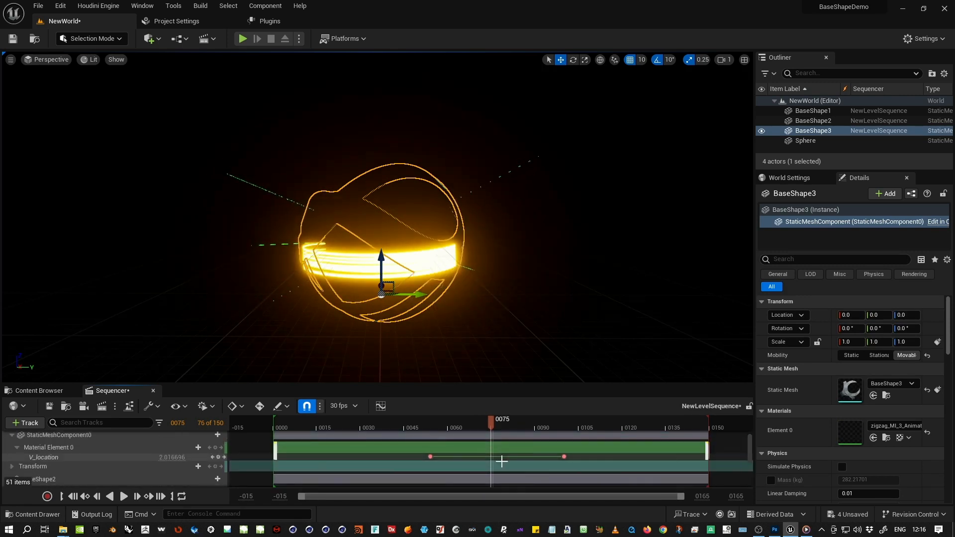
pyautogui.moveTo(430, 457); pyautogui.dragTo(413, 456)
pyautogui.moveTo(413, 422)
pyautogui.mouseDown()
pyautogui.moveTo(345, 423)
pyautogui.moveTo(473, 421)
pyautogui.moveTo(430, 422)
pyautogui.mouseUp()
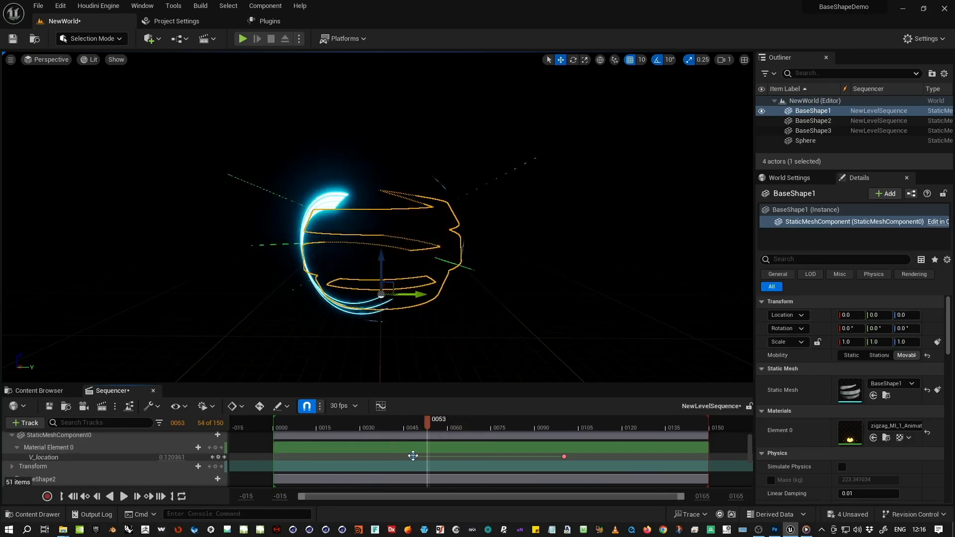
pyautogui.moveTo(412, 456); pyautogui.dragTo(392, 455)
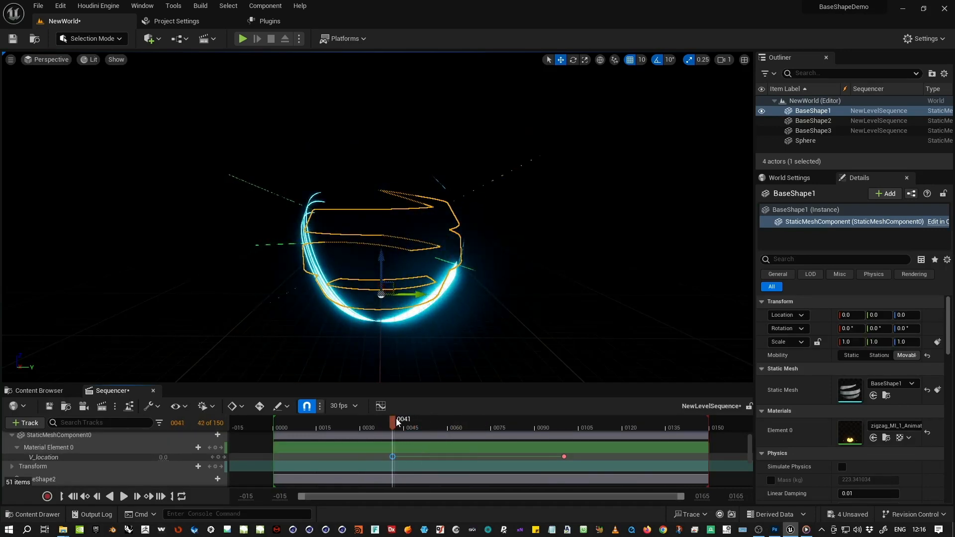
# Check the timing by scrubbing to about frame 102, and move BaseShape2's first U_location key to frame 88
pyautogui.moveTo(396, 421); pyautogui.dragTo(572, 425)
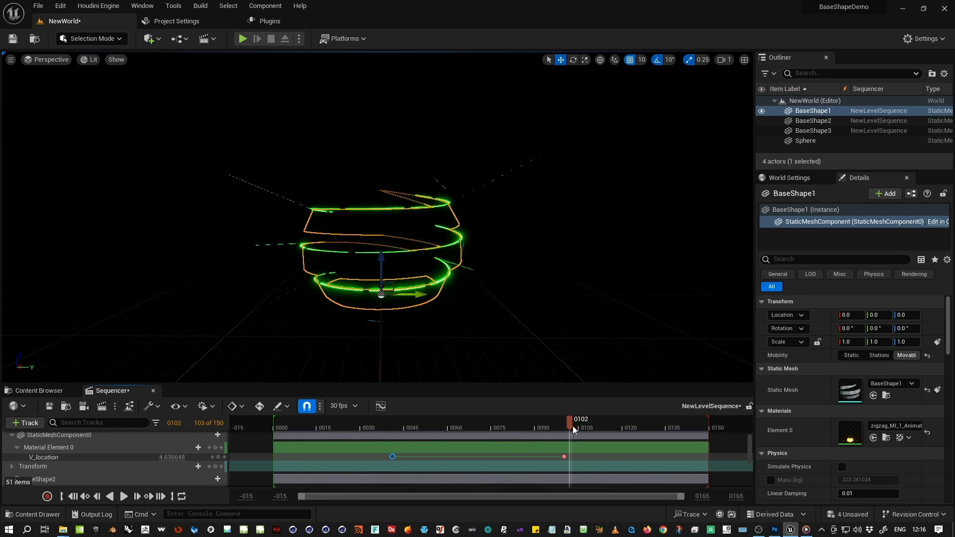
pyautogui.moveTo(750, 445); pyautogui.dragTo(749, 458)
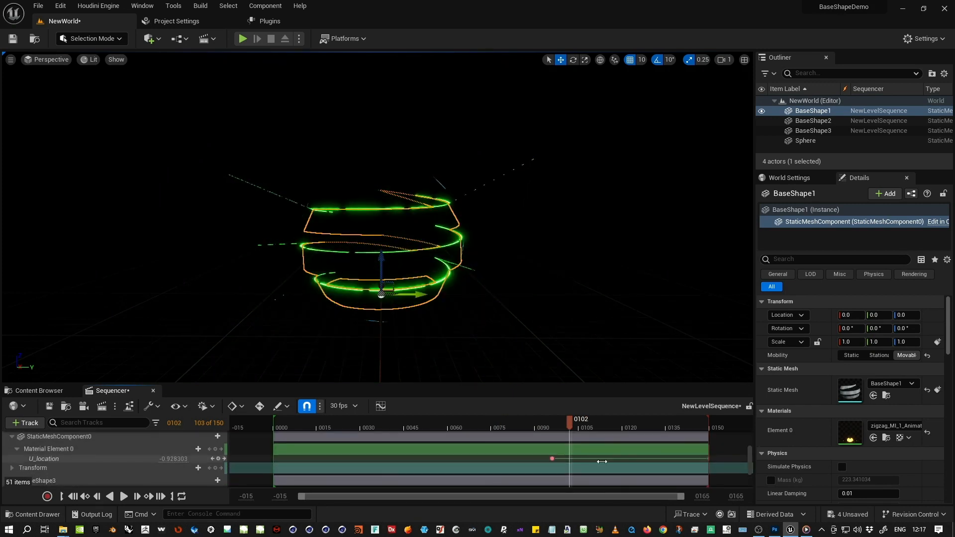
pyautogui.moveTo(552, 457); pyautogui.dragTo(529, 457)
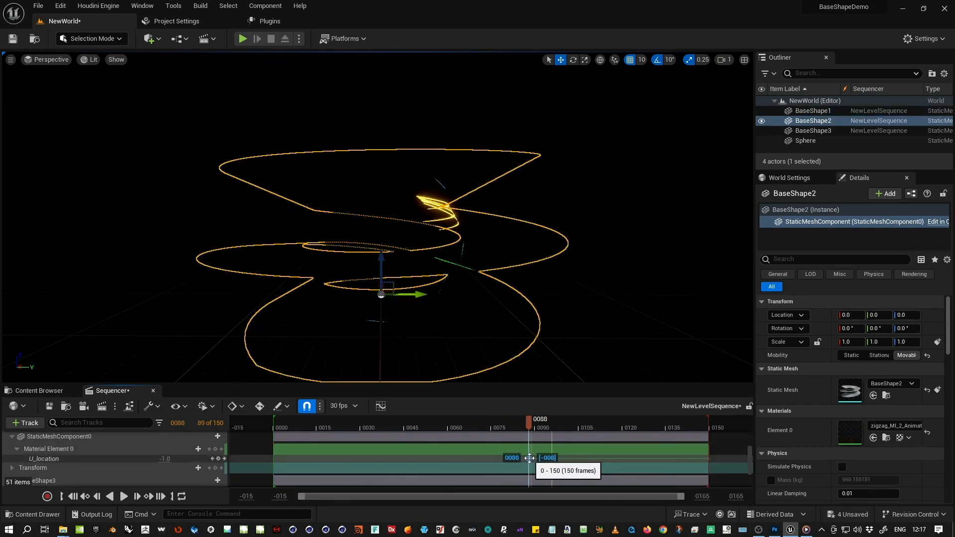
# Reshape BaseShape2's U_location curve in the curve editor, with a steep tangent at the first key and a flattened one at the last
pyautogui.click(381, 406)
pyautogui.moveTo(829, 423); pyautogui.dragTo(830, 428)
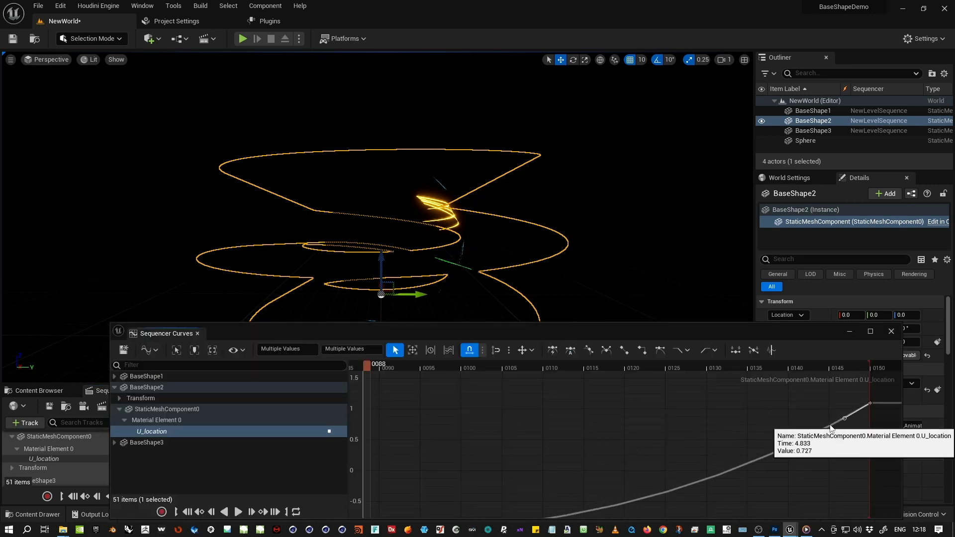
pyautogui.moveTo(726, 424); pyautogui.dragTo(735, 387, button='right')
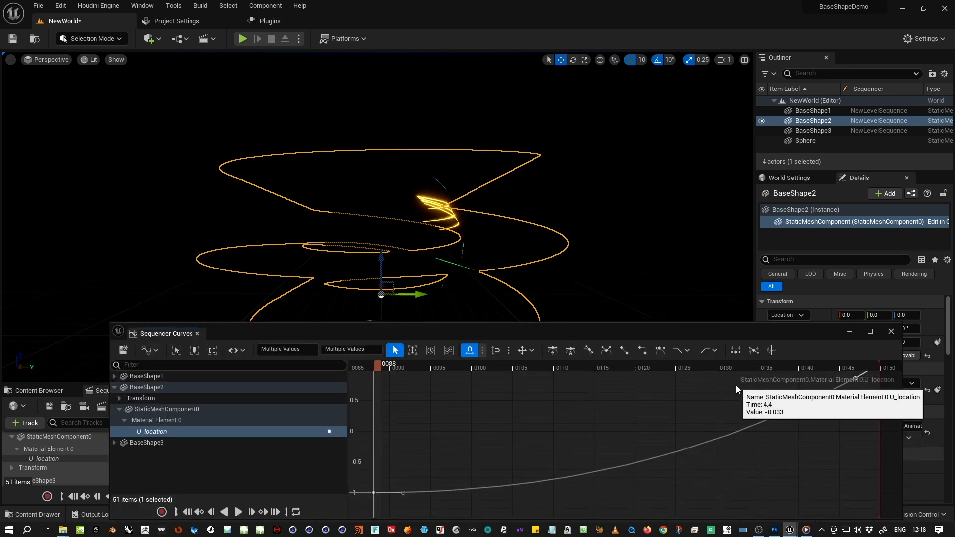
pyautogui.moveTo(448, 365); pyautogui.dragTo(565, 366)
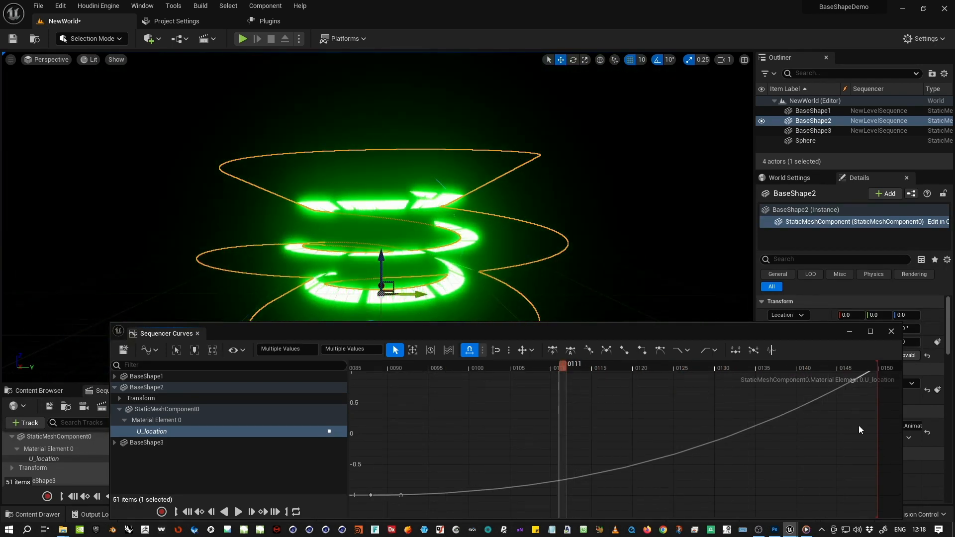
pyautogui.moveTo(858, 425); pyautogui.dragTo(848, 456, button='right')
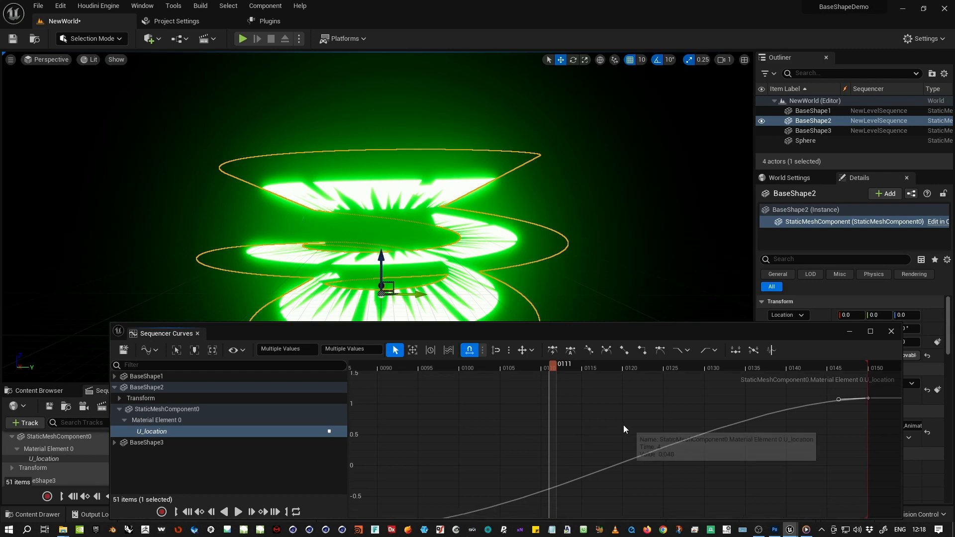
pyautogui.moveTo(623, 425); pyautogui.dragTo(667, 393, button='right')
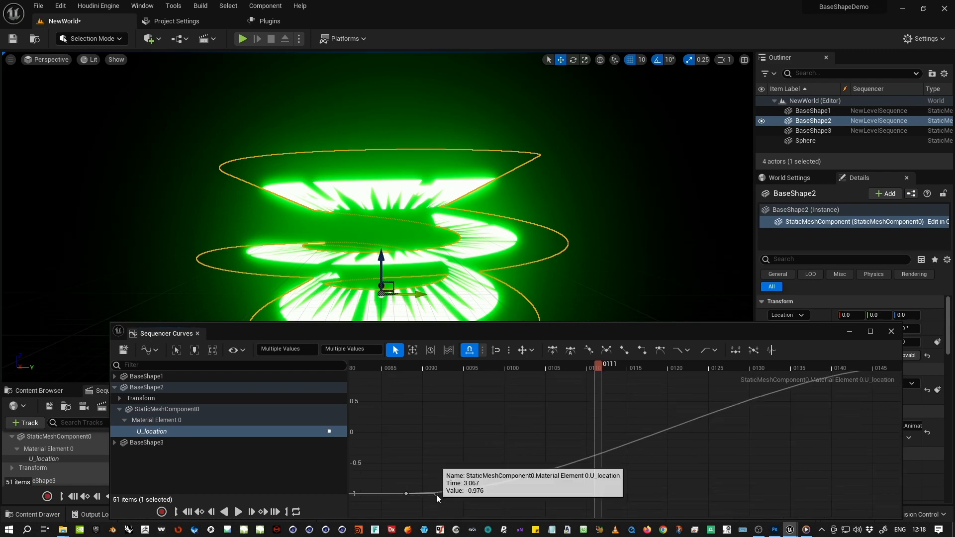
pyautogui.moveTo(436, 494); pyautogui.dragTo(558, 416)
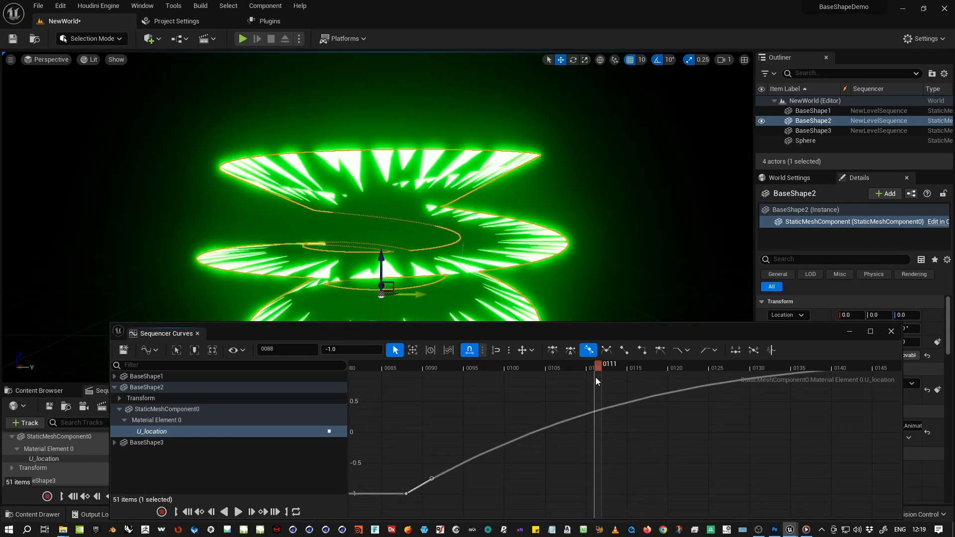
pyautogui.moveTo(598, 366); pyautogui.dragTo(771, 380)
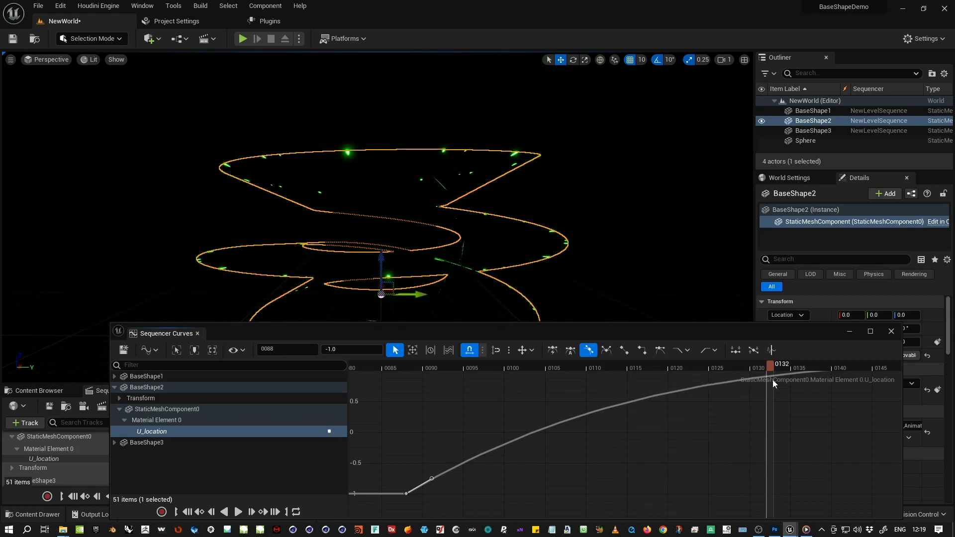
# Move the Sequencer Curves window clear of the viewport and play the sequence
pyautogui.moveTo(662, 333); pyautogui.dragTo(666, 407)
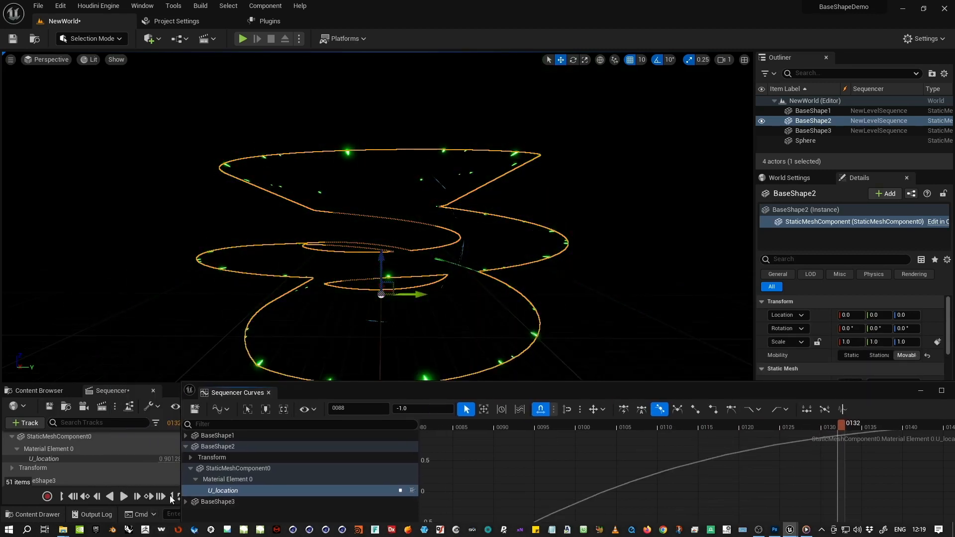
pyautogui.click(124, 497)
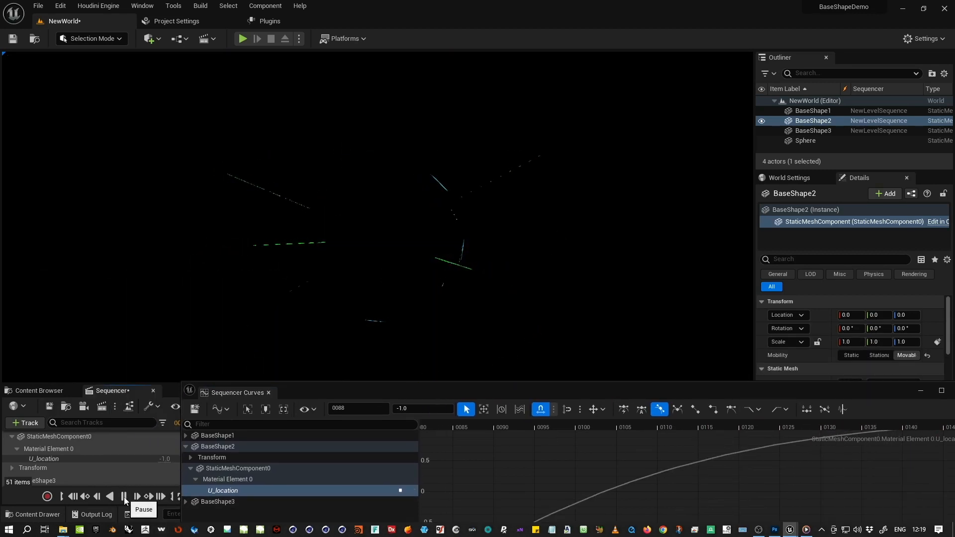